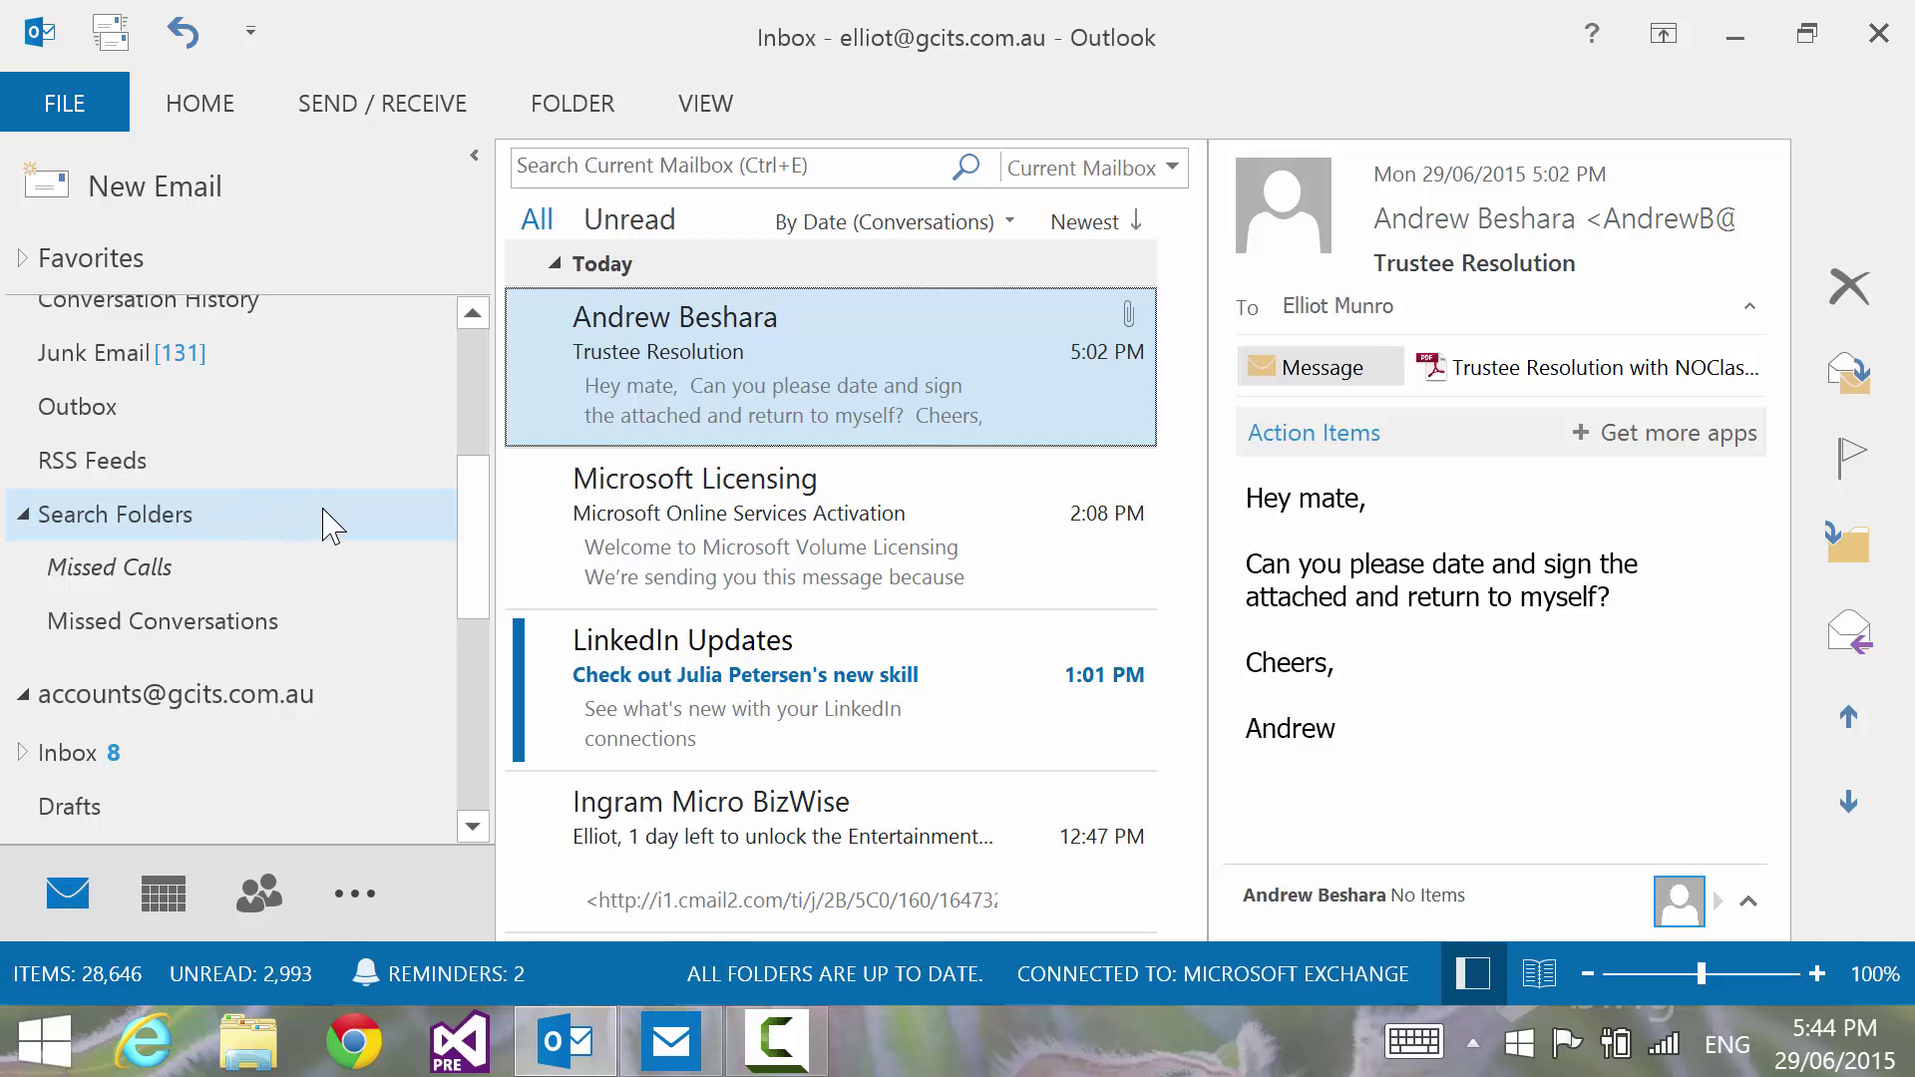
- Create a 'Mail flagged for follow up' search folder showing the 89 flagged messages
{"action": "scroll", "coordinate": [478, 503], "scroll_direction": "up", "scroll_amount": 2}
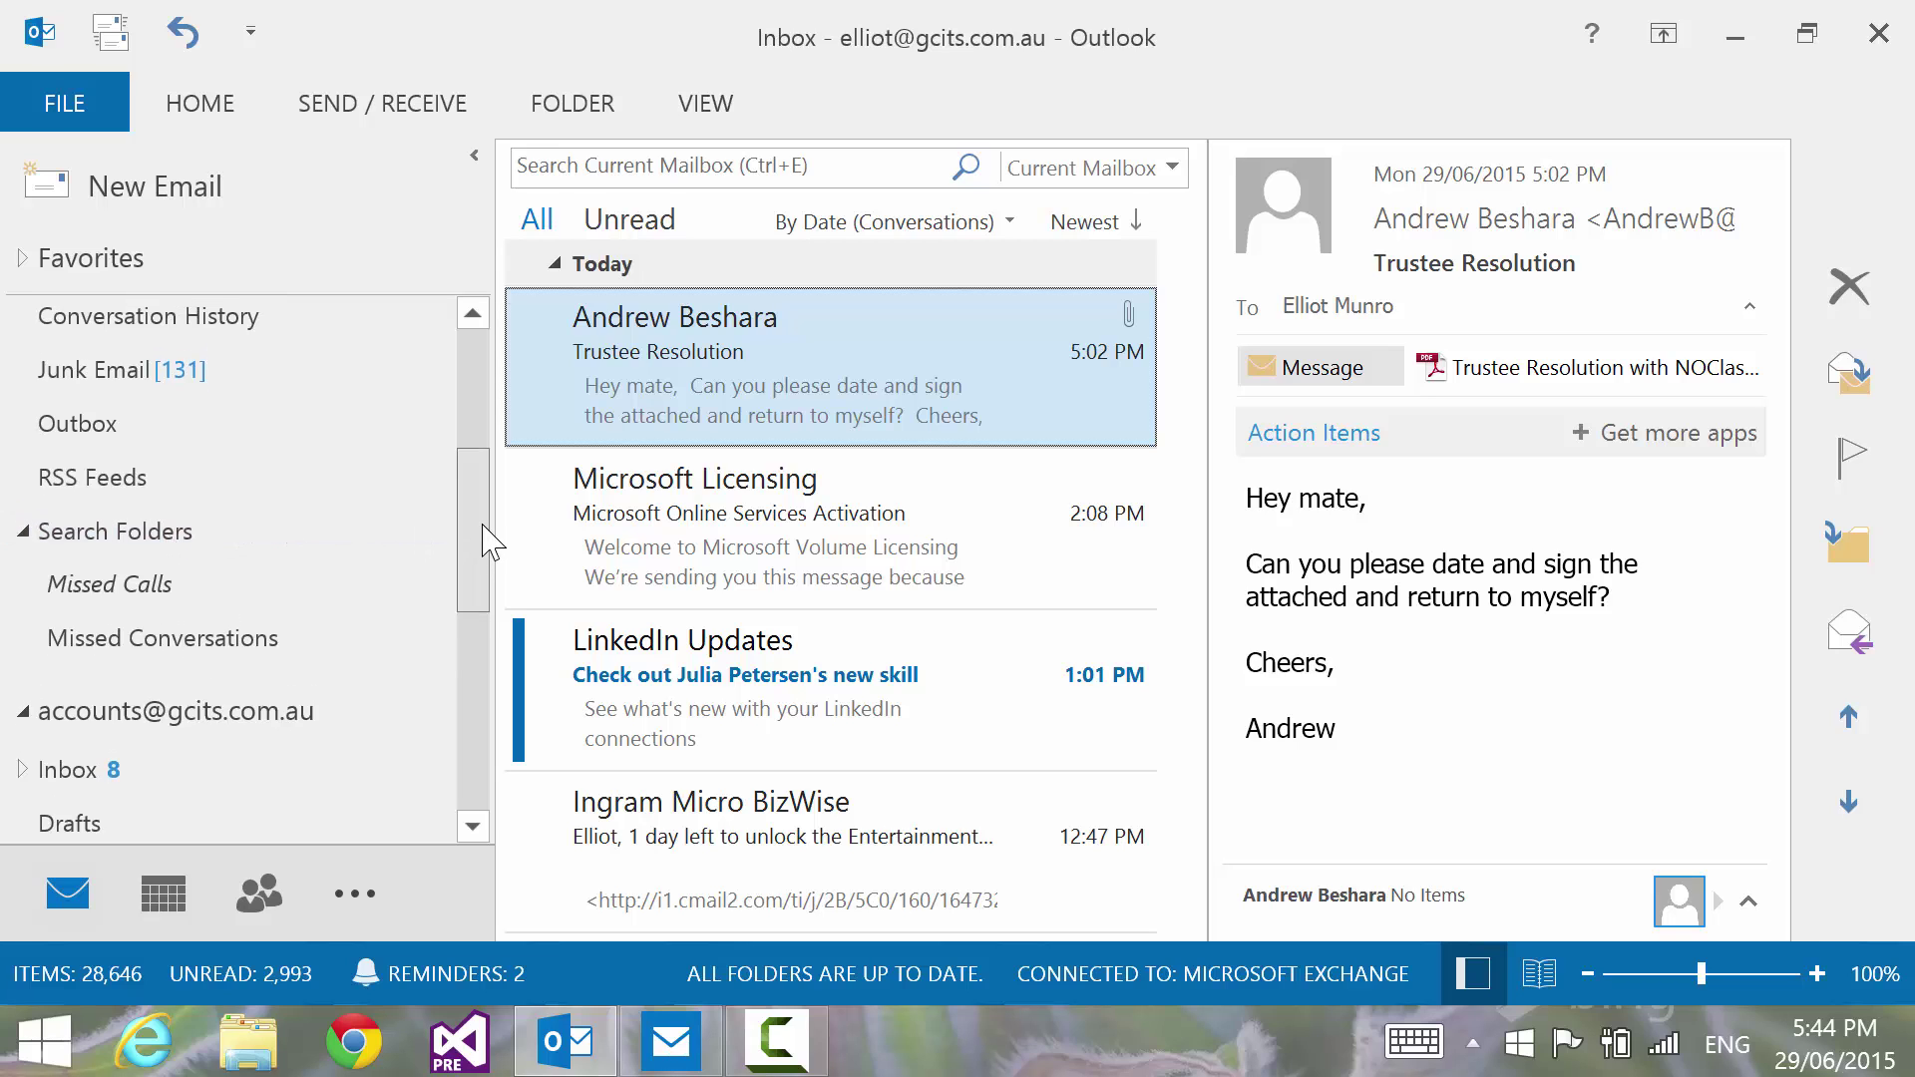
{"action": "scroll", "coordinate": [490, 486], "scroll_direction": "up", "scroll_amount": 3}
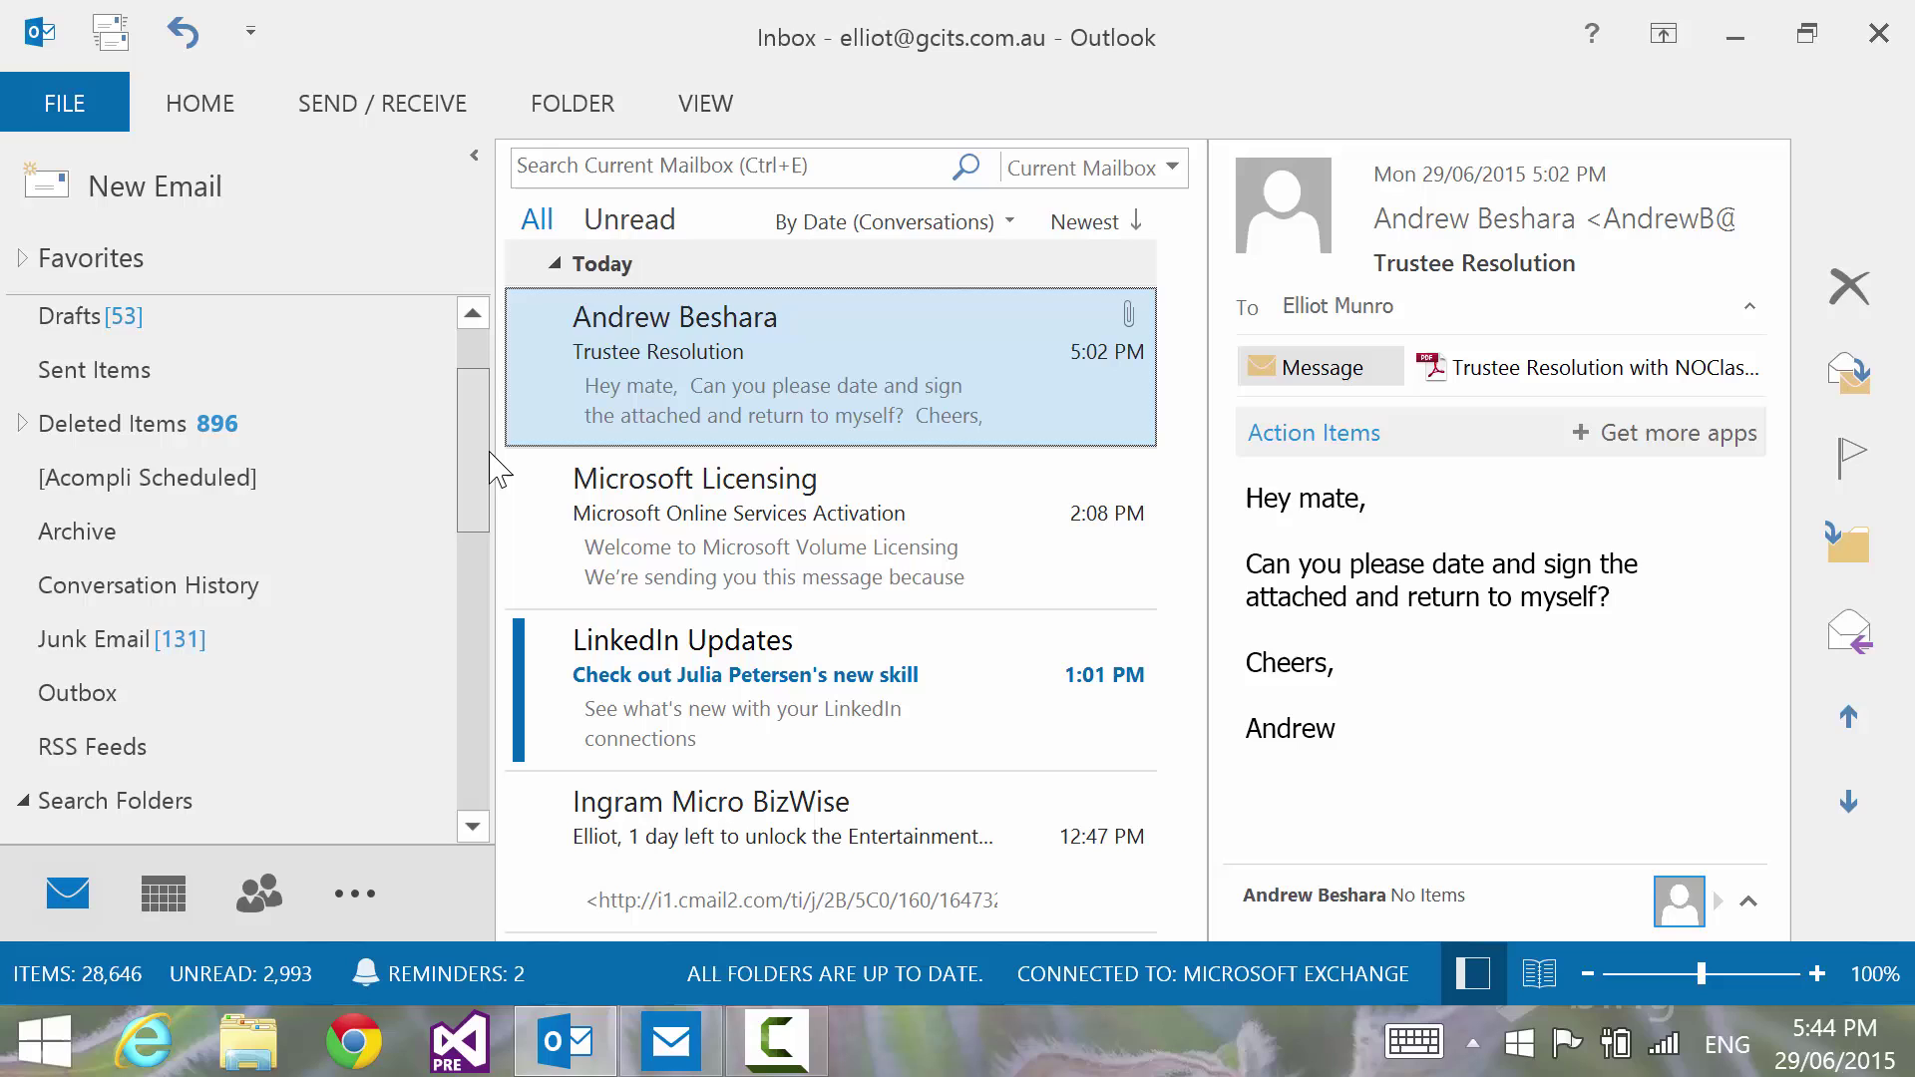
{"action": "scroll", "coordinate": [498, 488], "scroll_direction": "down", "scroll_amount": 5}
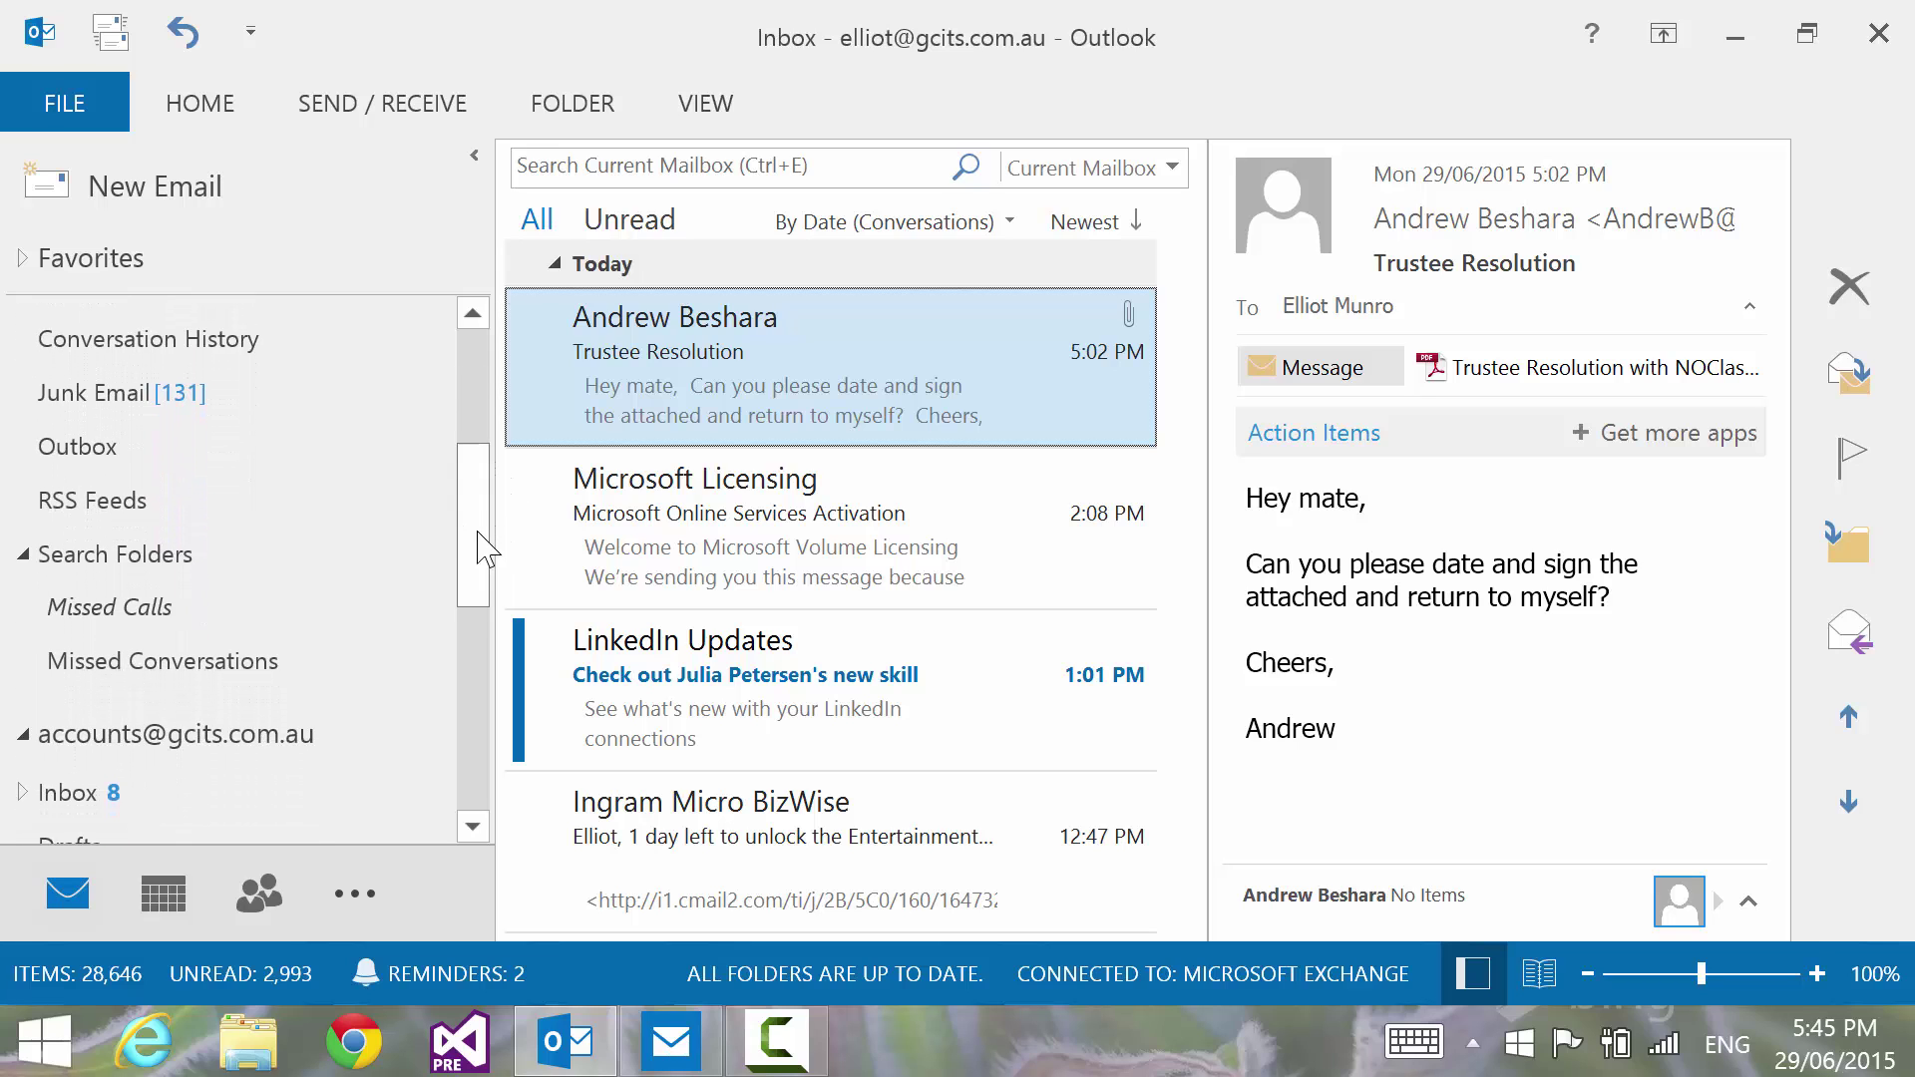
{"action": "right_click", "coordinate": [159, 560]}
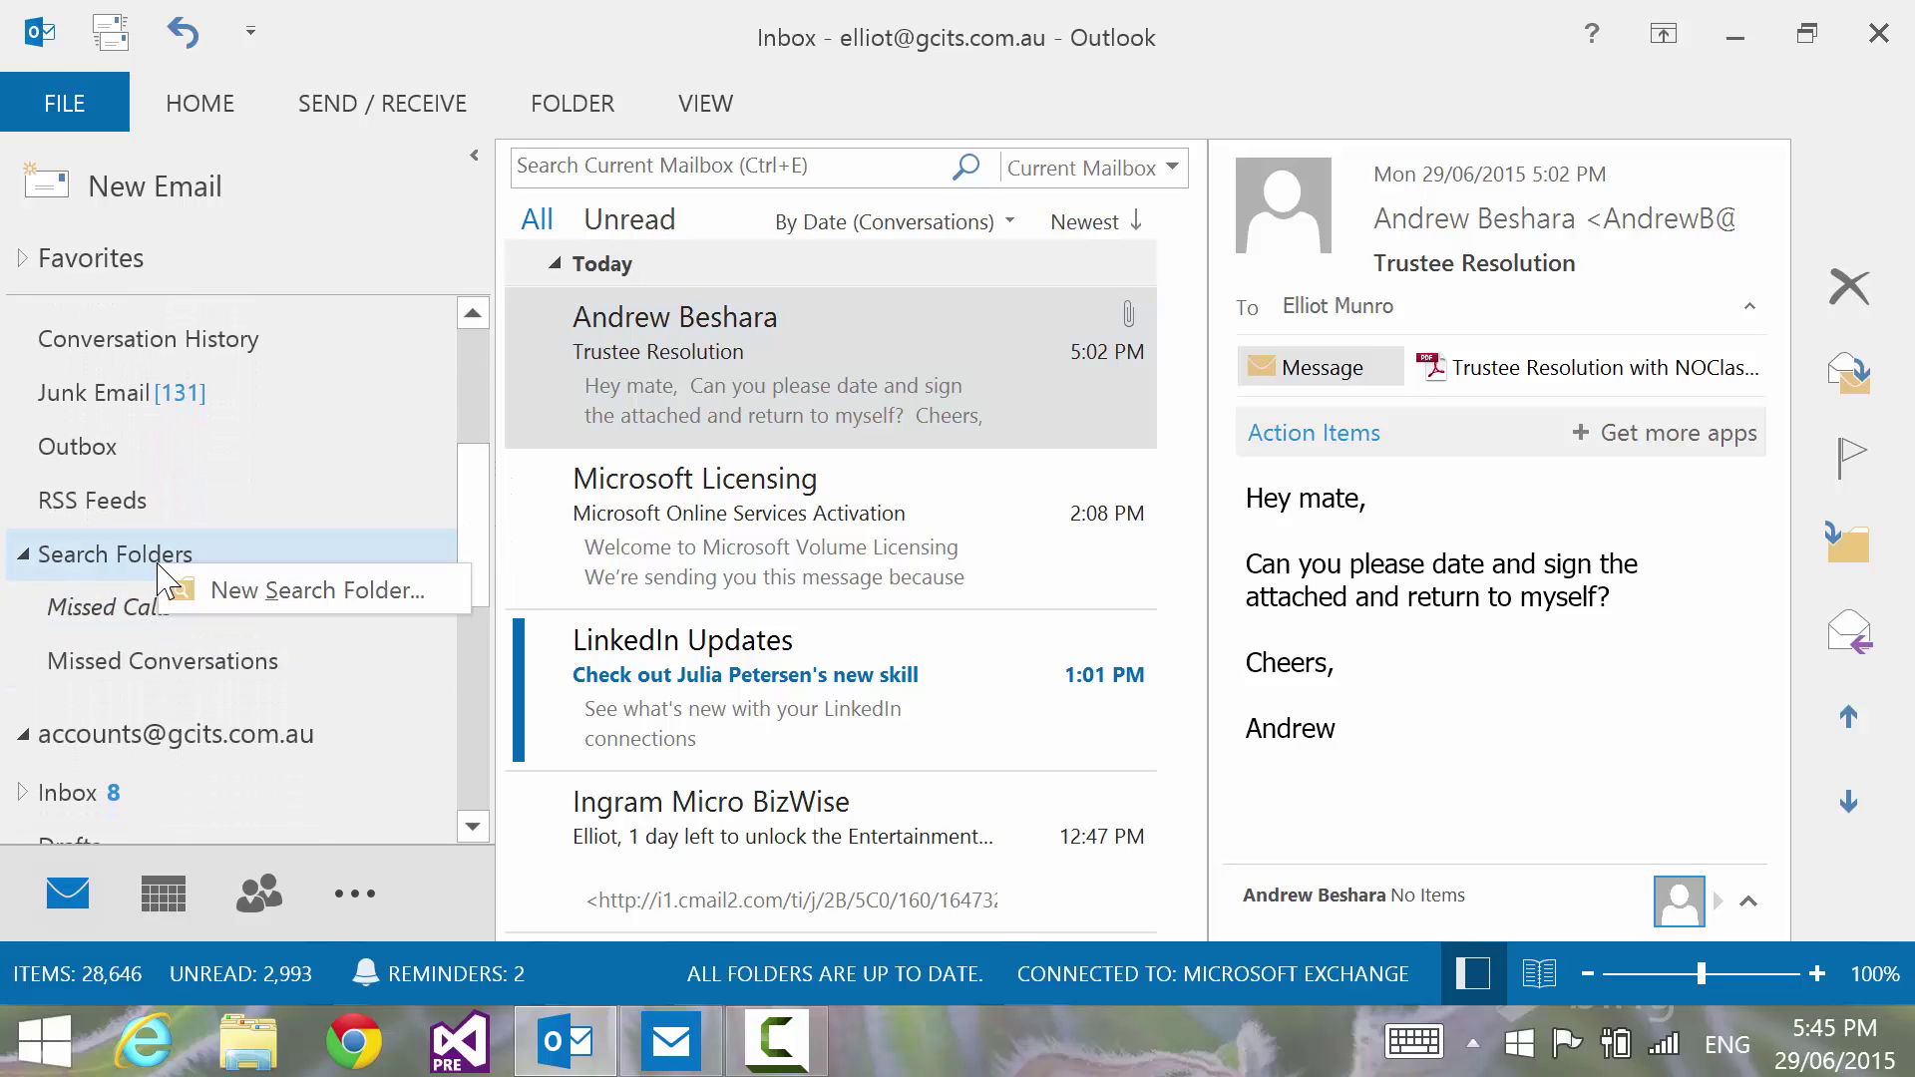
{"action": "left_click", "coordinate": [268, 592]}
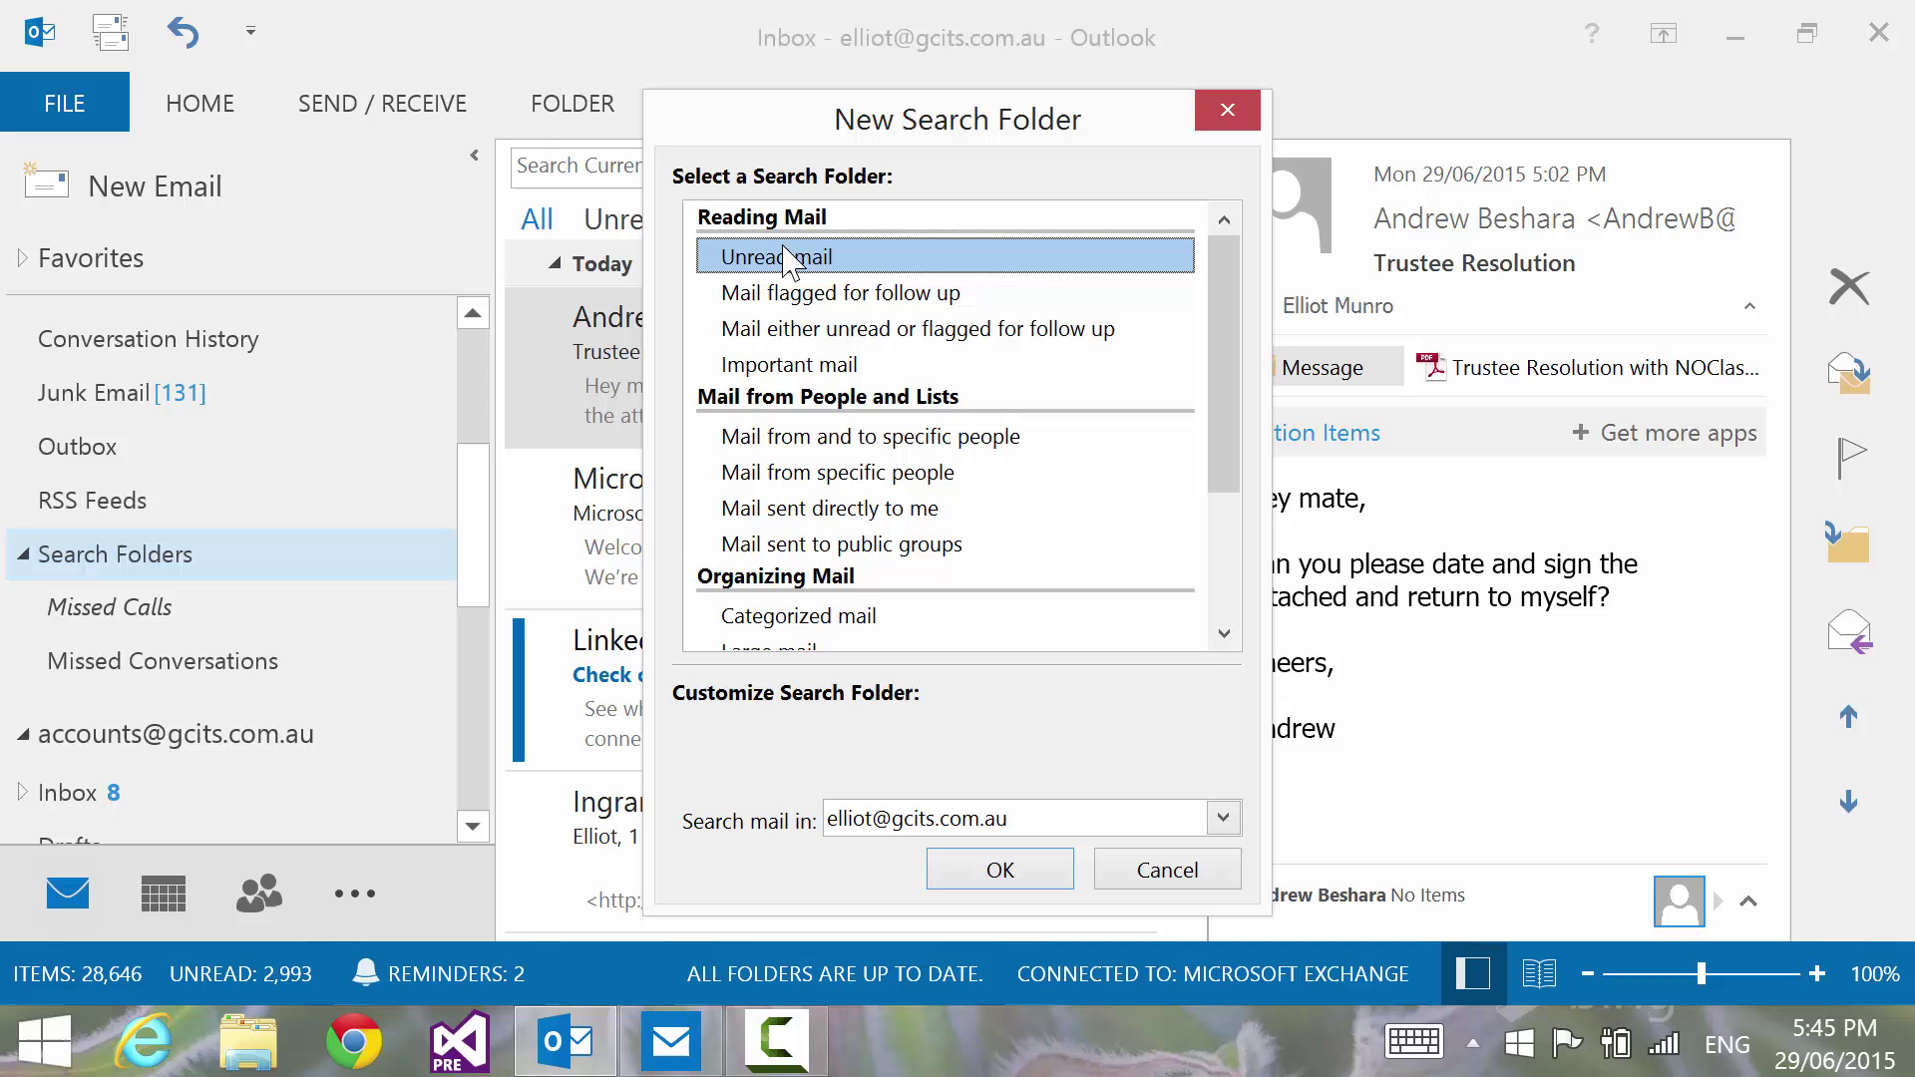
{"action": "left_click", "coordinate": [866, 295]}
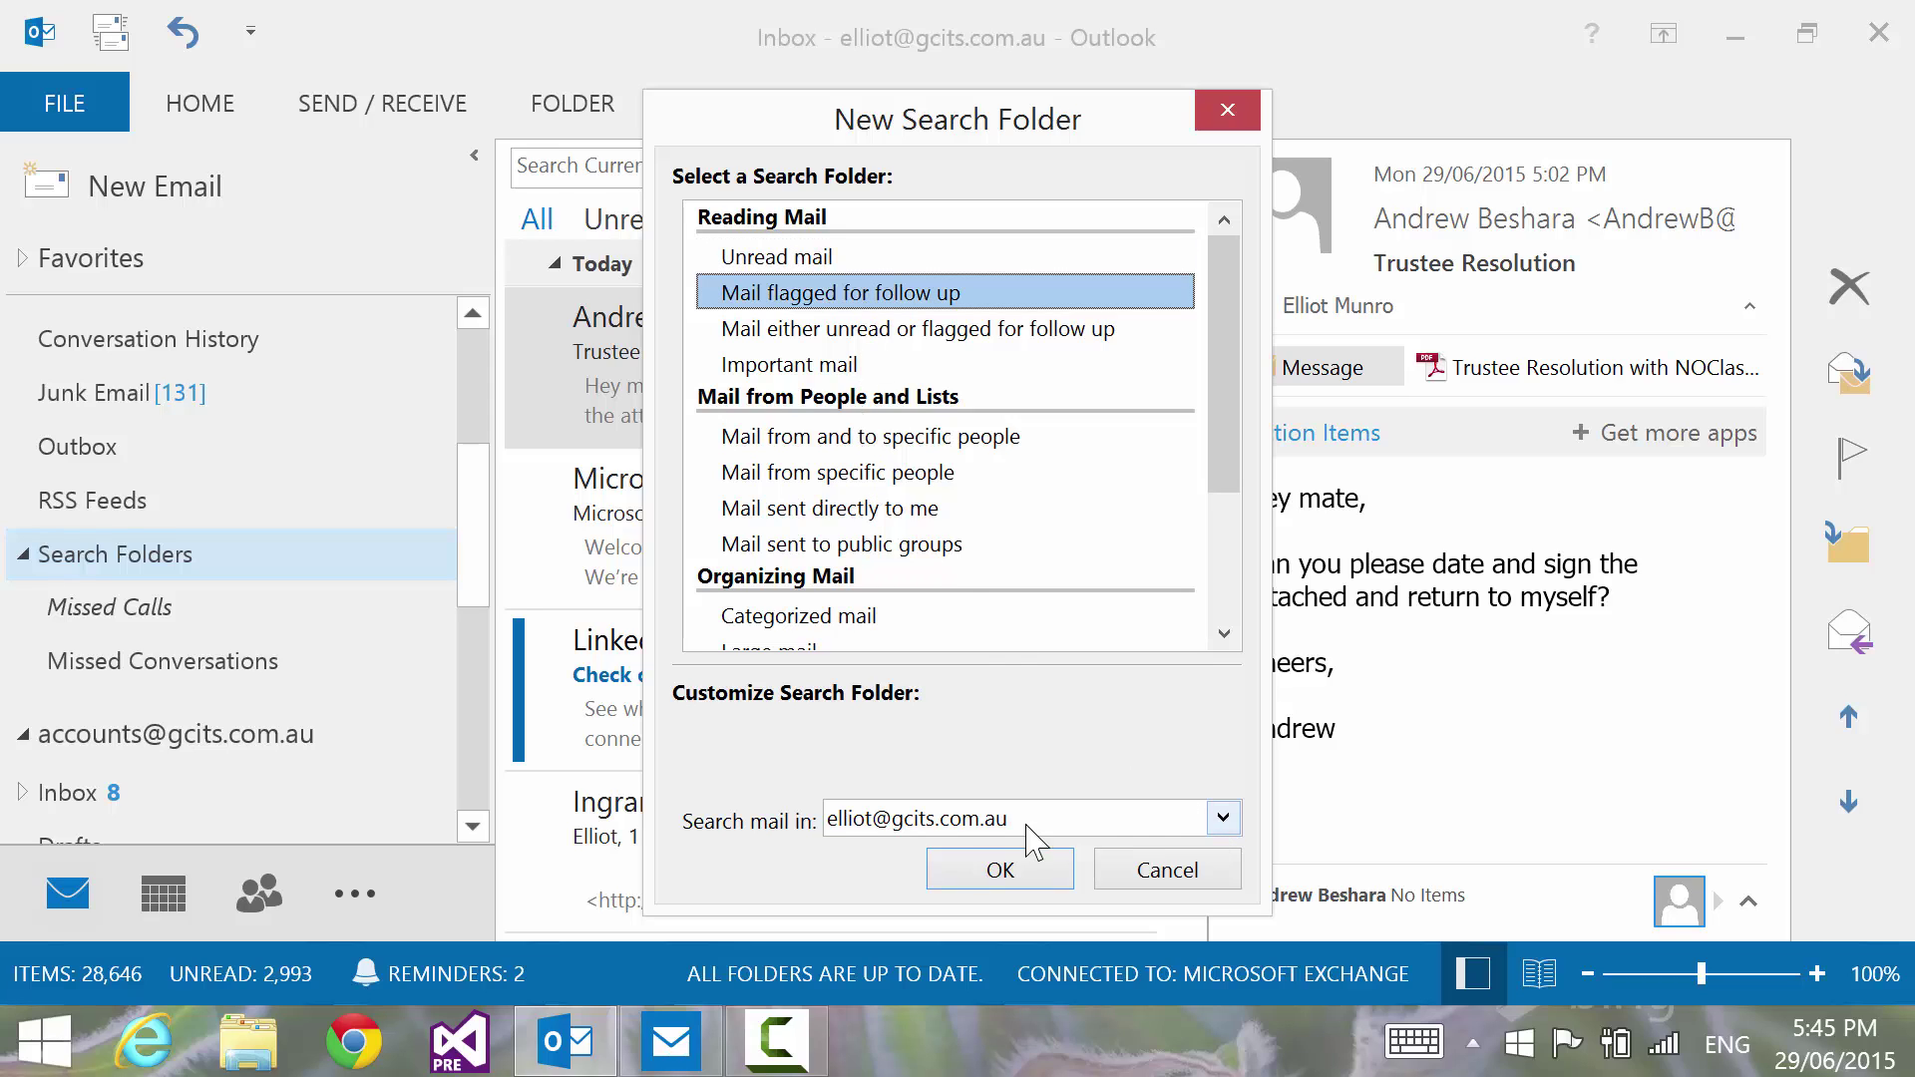
{"action": "left_click", "coordinate": [997, 870]}
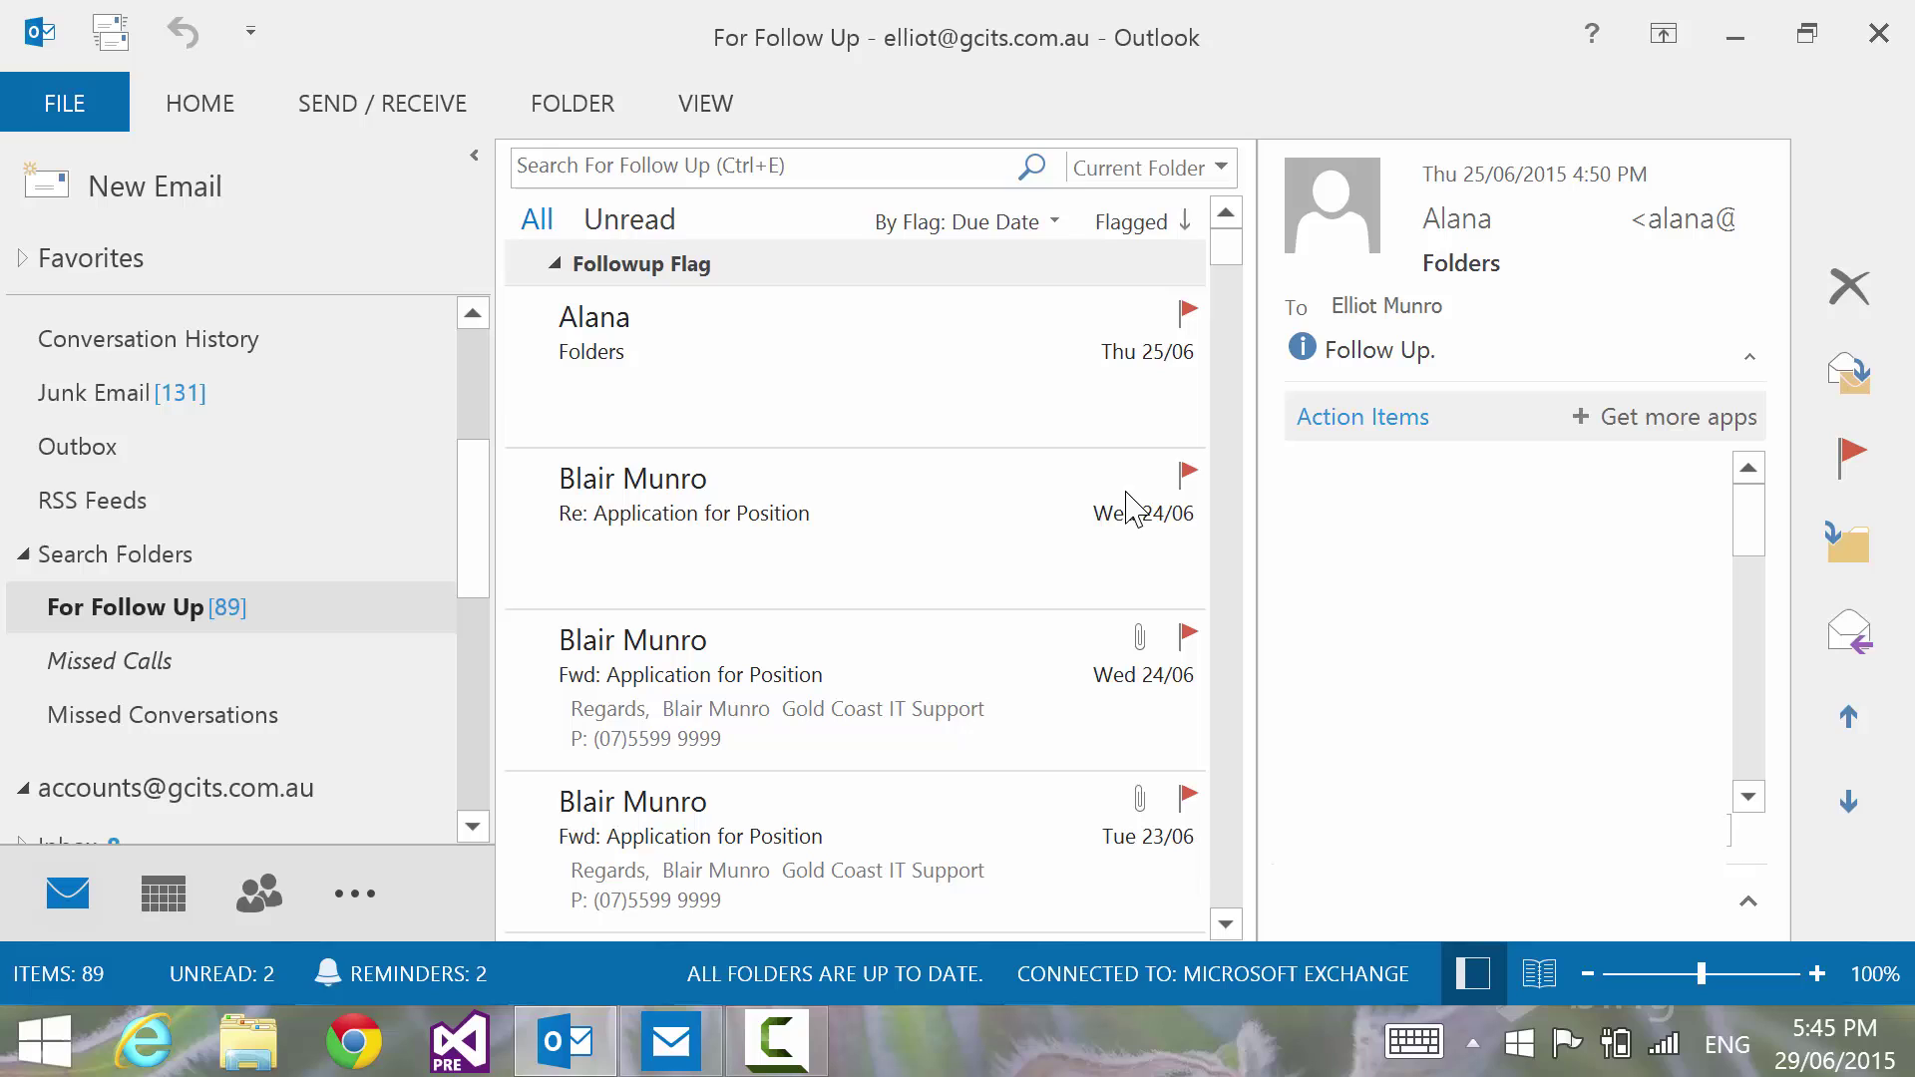
{"action": "left_click", "coordinate": [750, 442]}
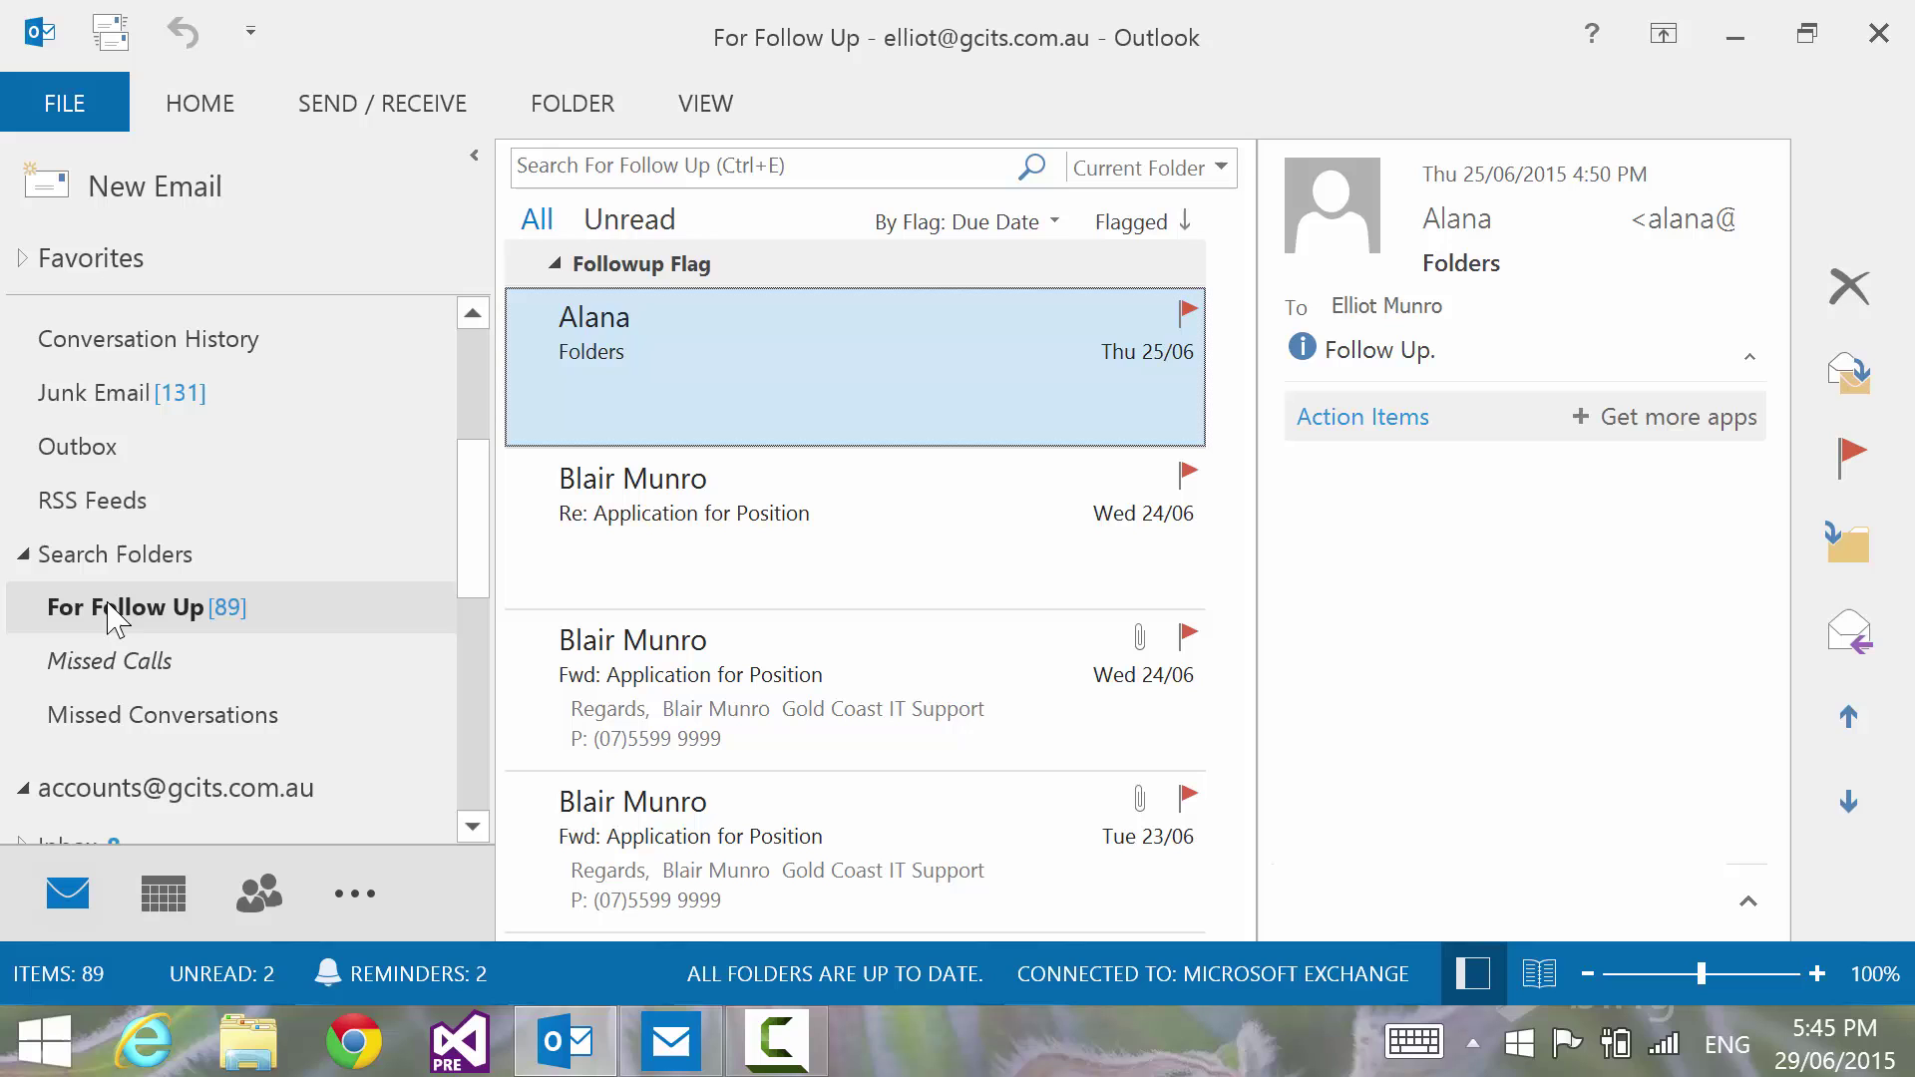
- Start a new search folder using the 'Mail from and to specific people' option
{"action": "right_click", "coordinate": [112, 565]}
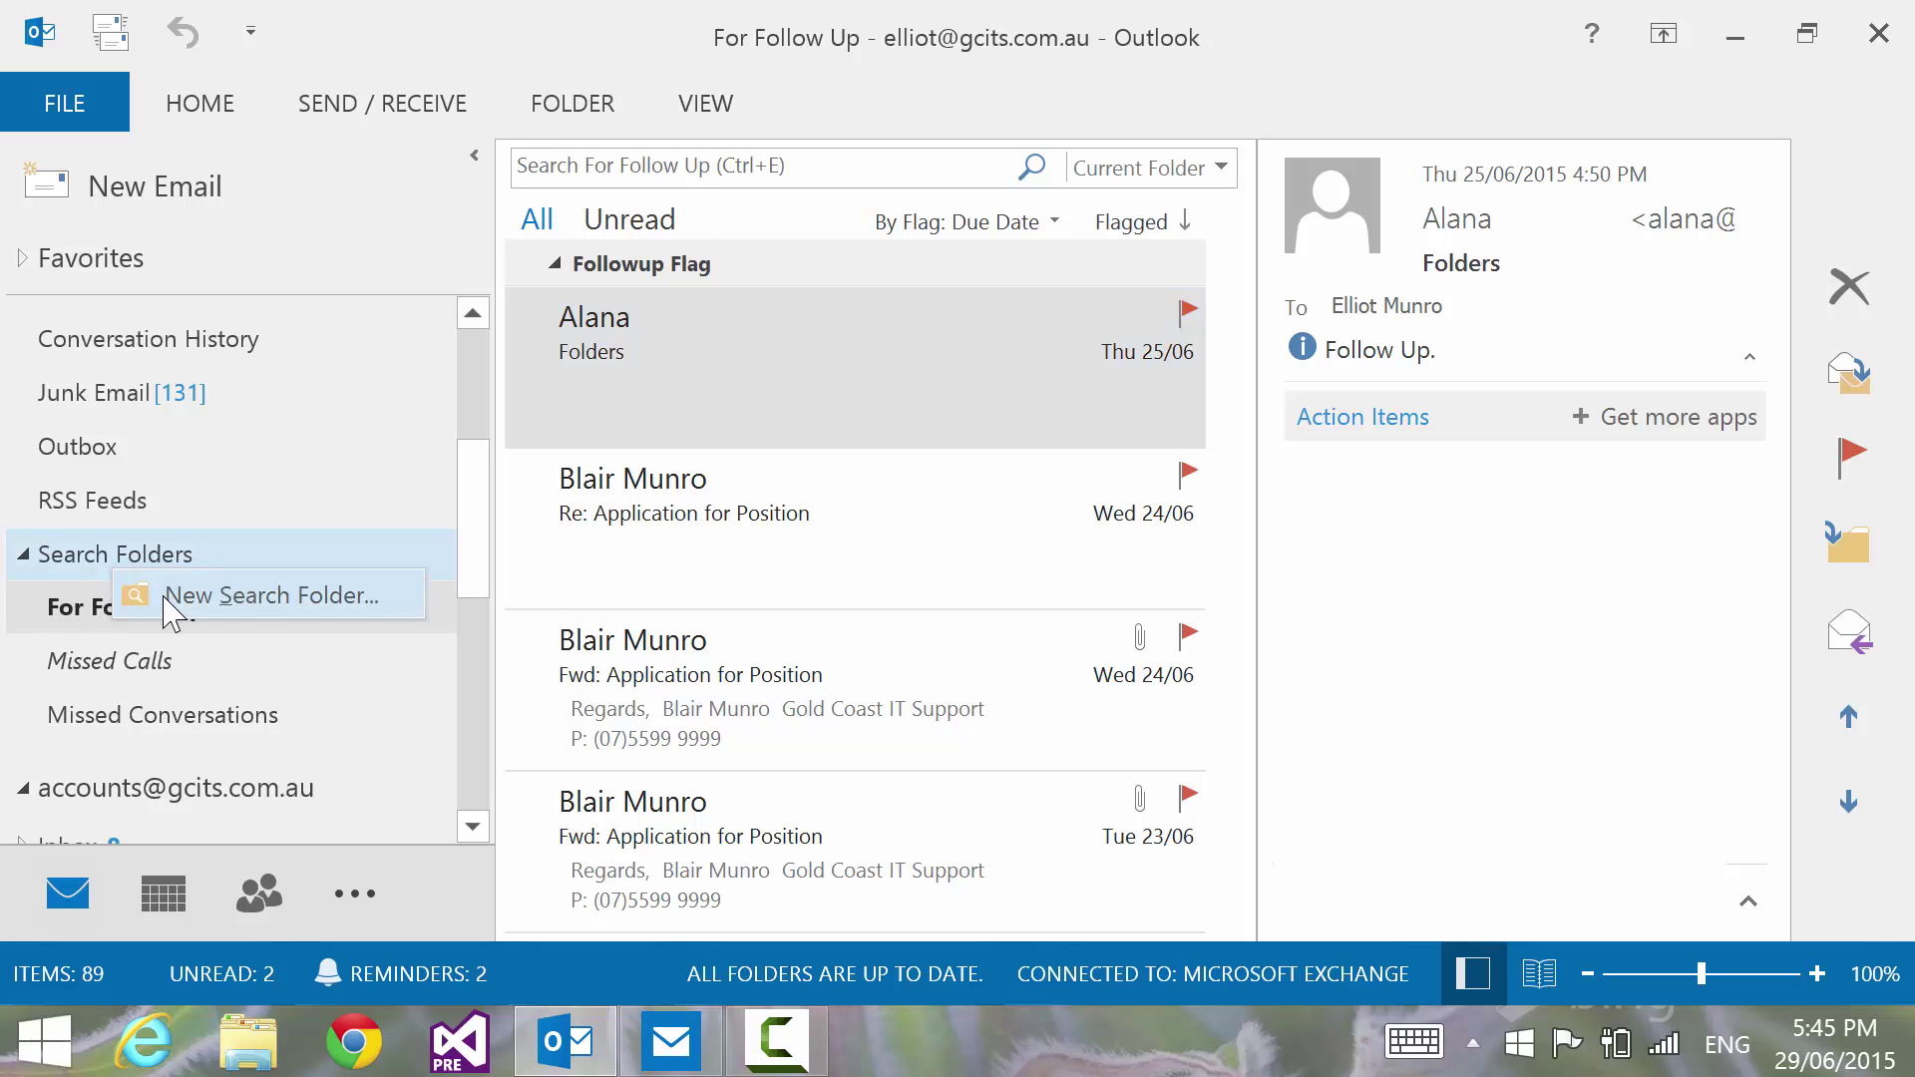
{"action": "left_click", "coordinate": [165, 595]}
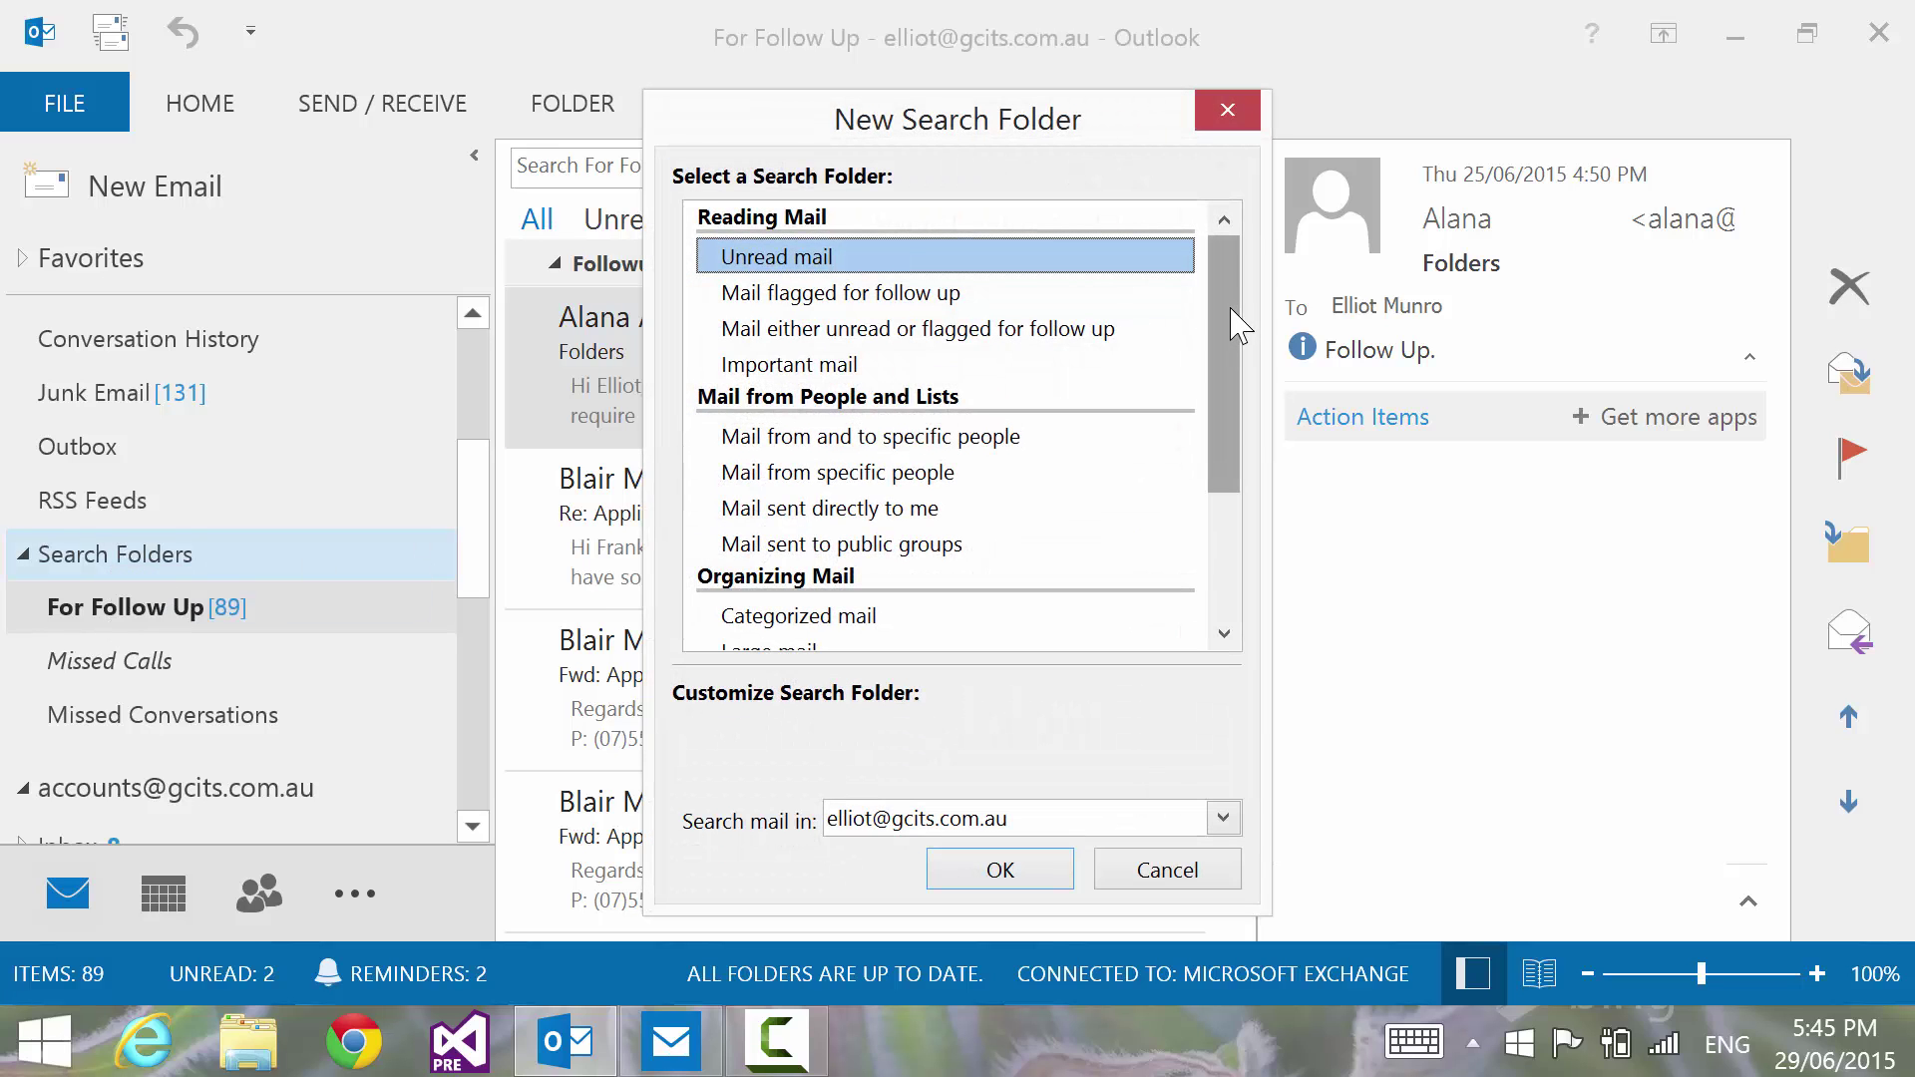
{"action": "left_click_drag", "start_coordinate": [1240, 320], "coordinate": [1236, 350]}
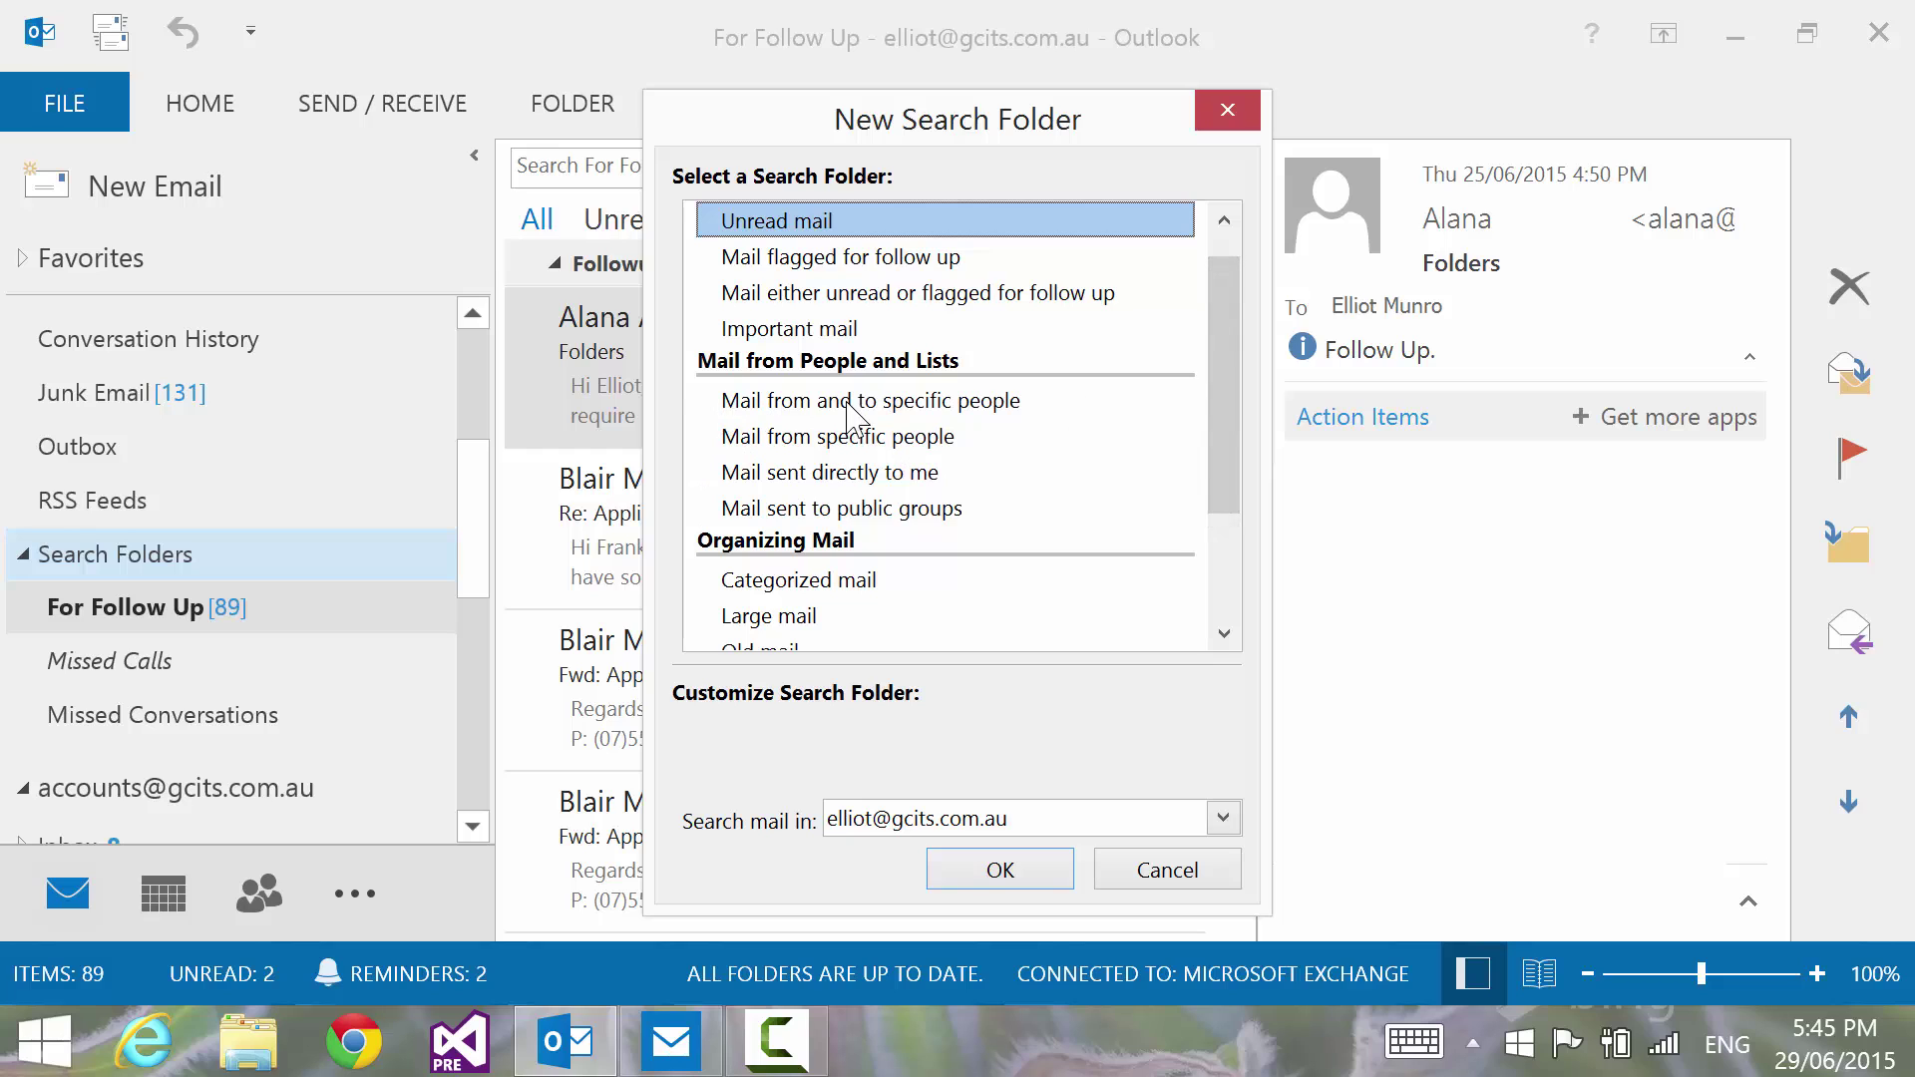
{"action": "left_click_drag", "start_coordinate": [1227, 336], "coordinate": [1216, 475]}
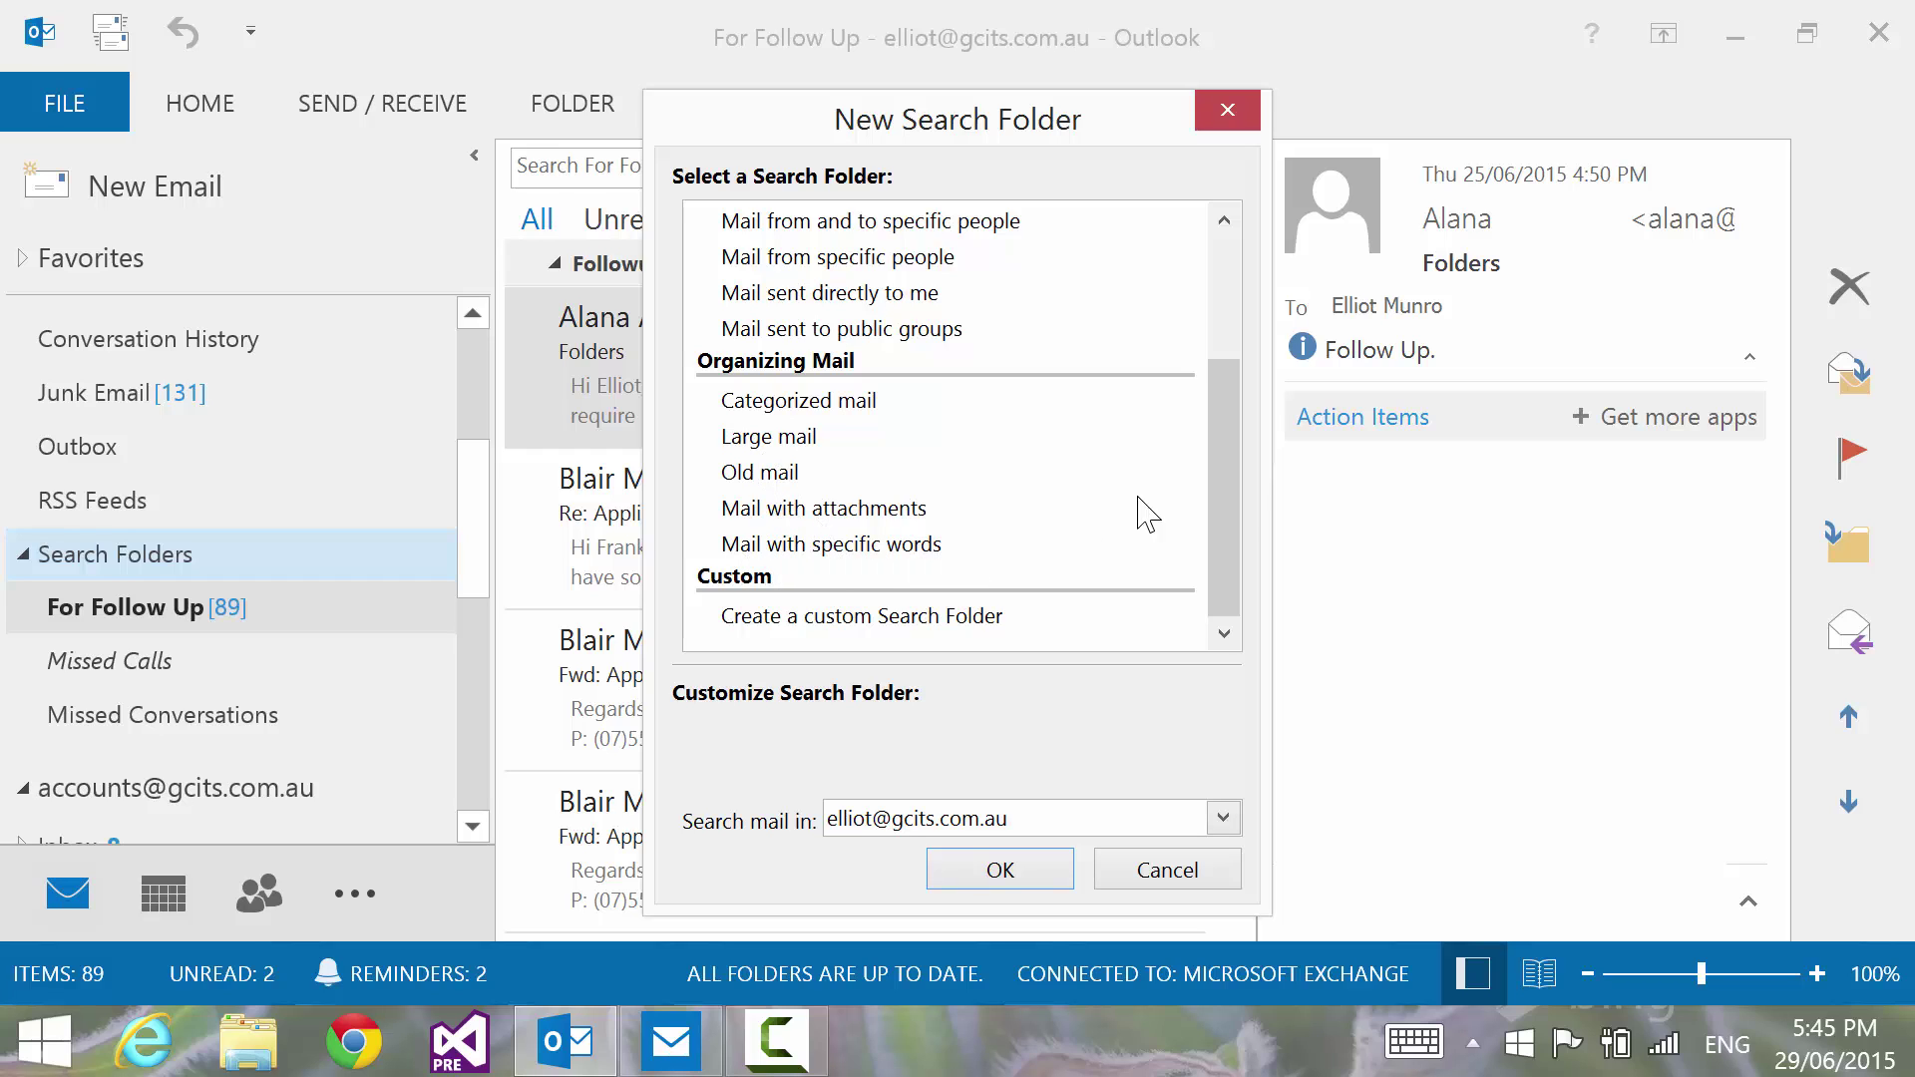
{"action": "left_click_drag", "start_coordinate": [1235, 515], "coordinate": [1236, 493]}
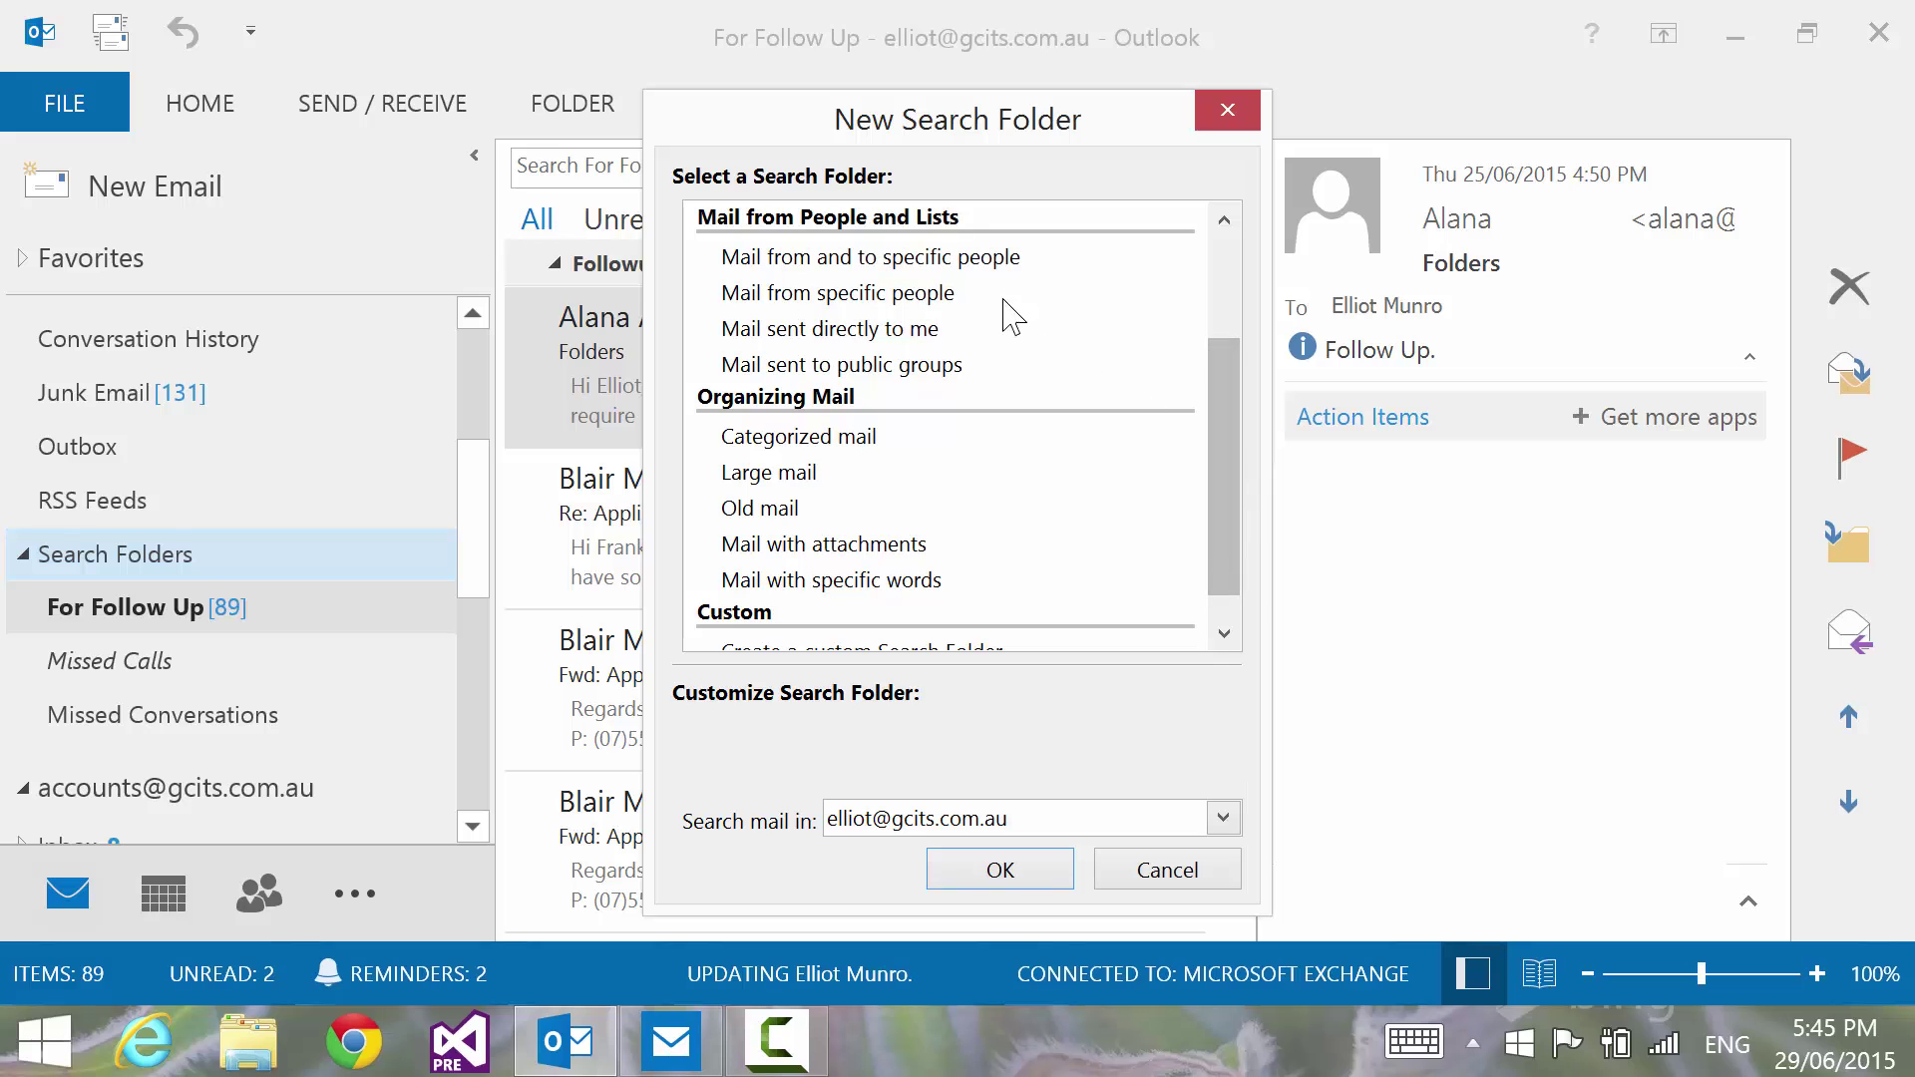
{"action": "left_click", "coordinate": [888, 258]}
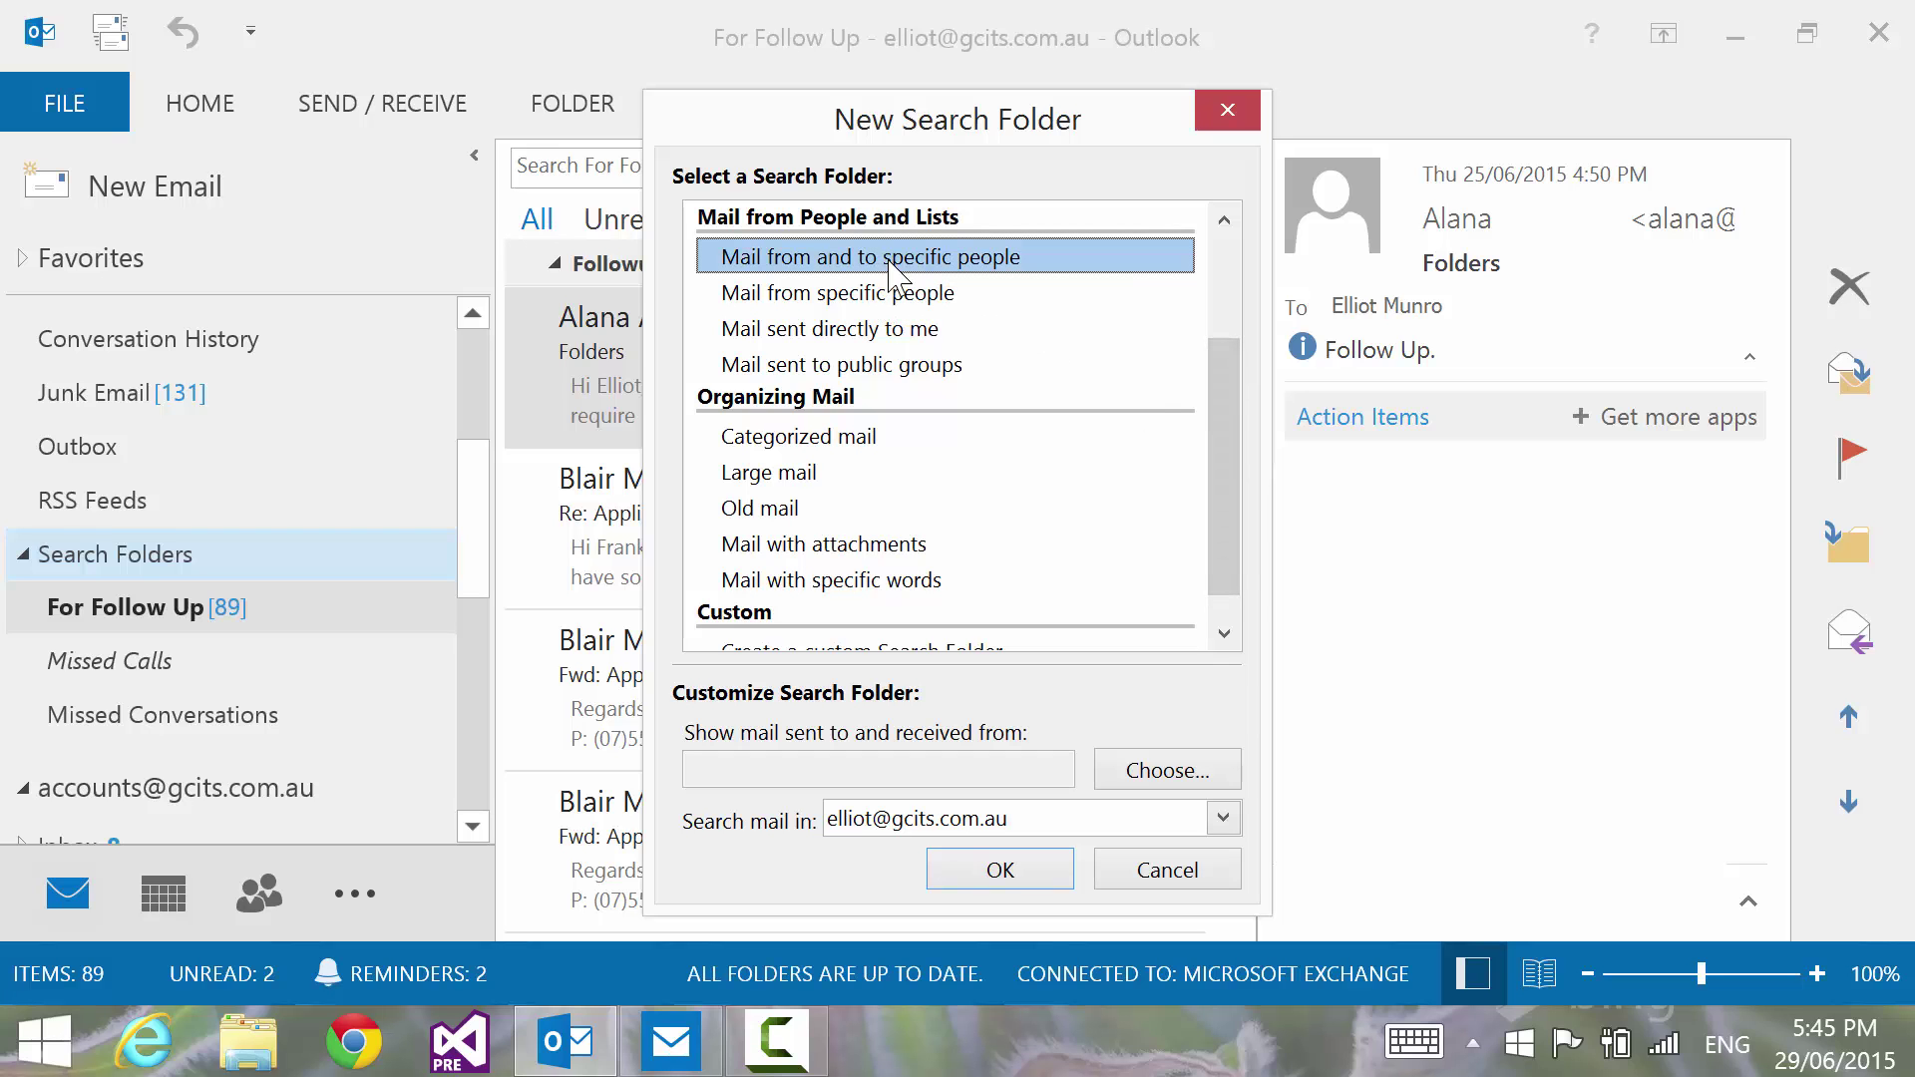
- Choose the contact from the address book and create the folder, showing 1,430 items
{"action": "left_click", "coordinate": [1154, 780]}
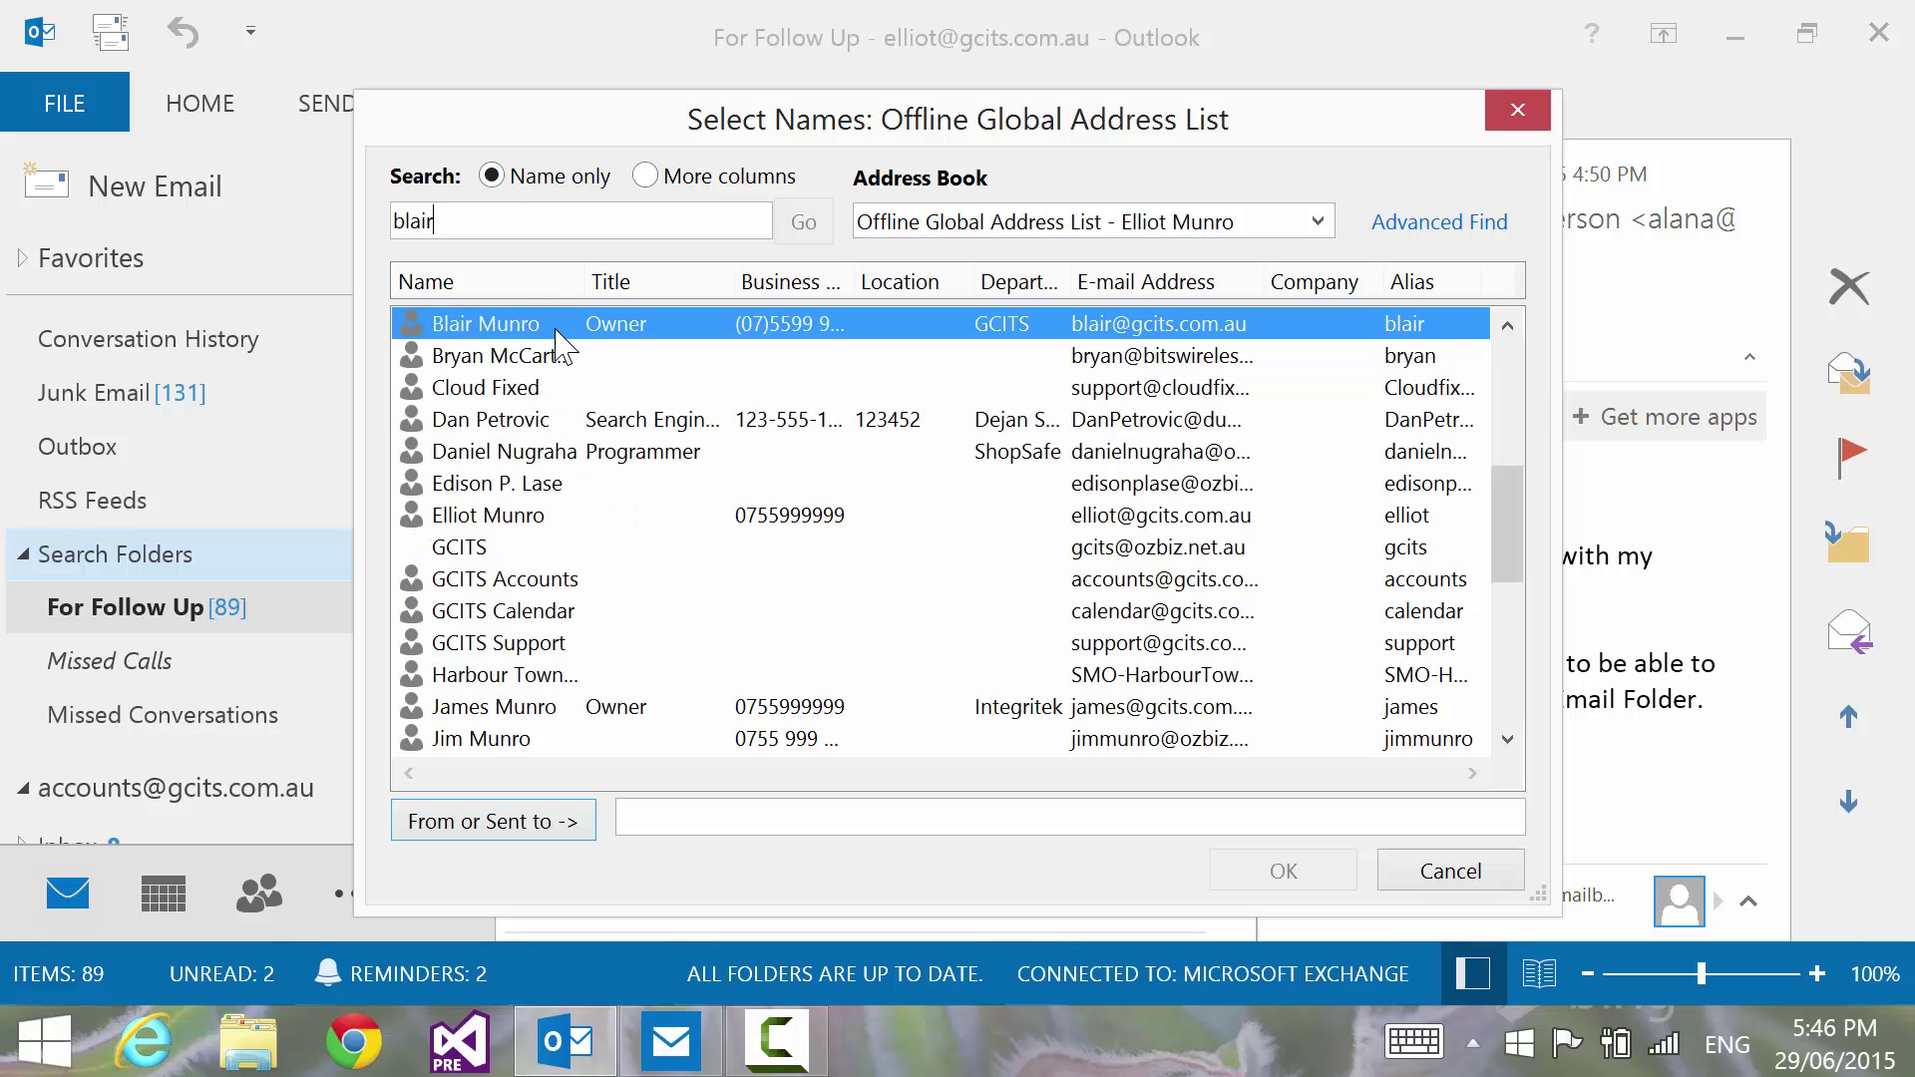
{"action": "double_click", "coordinate": [556, 330]}
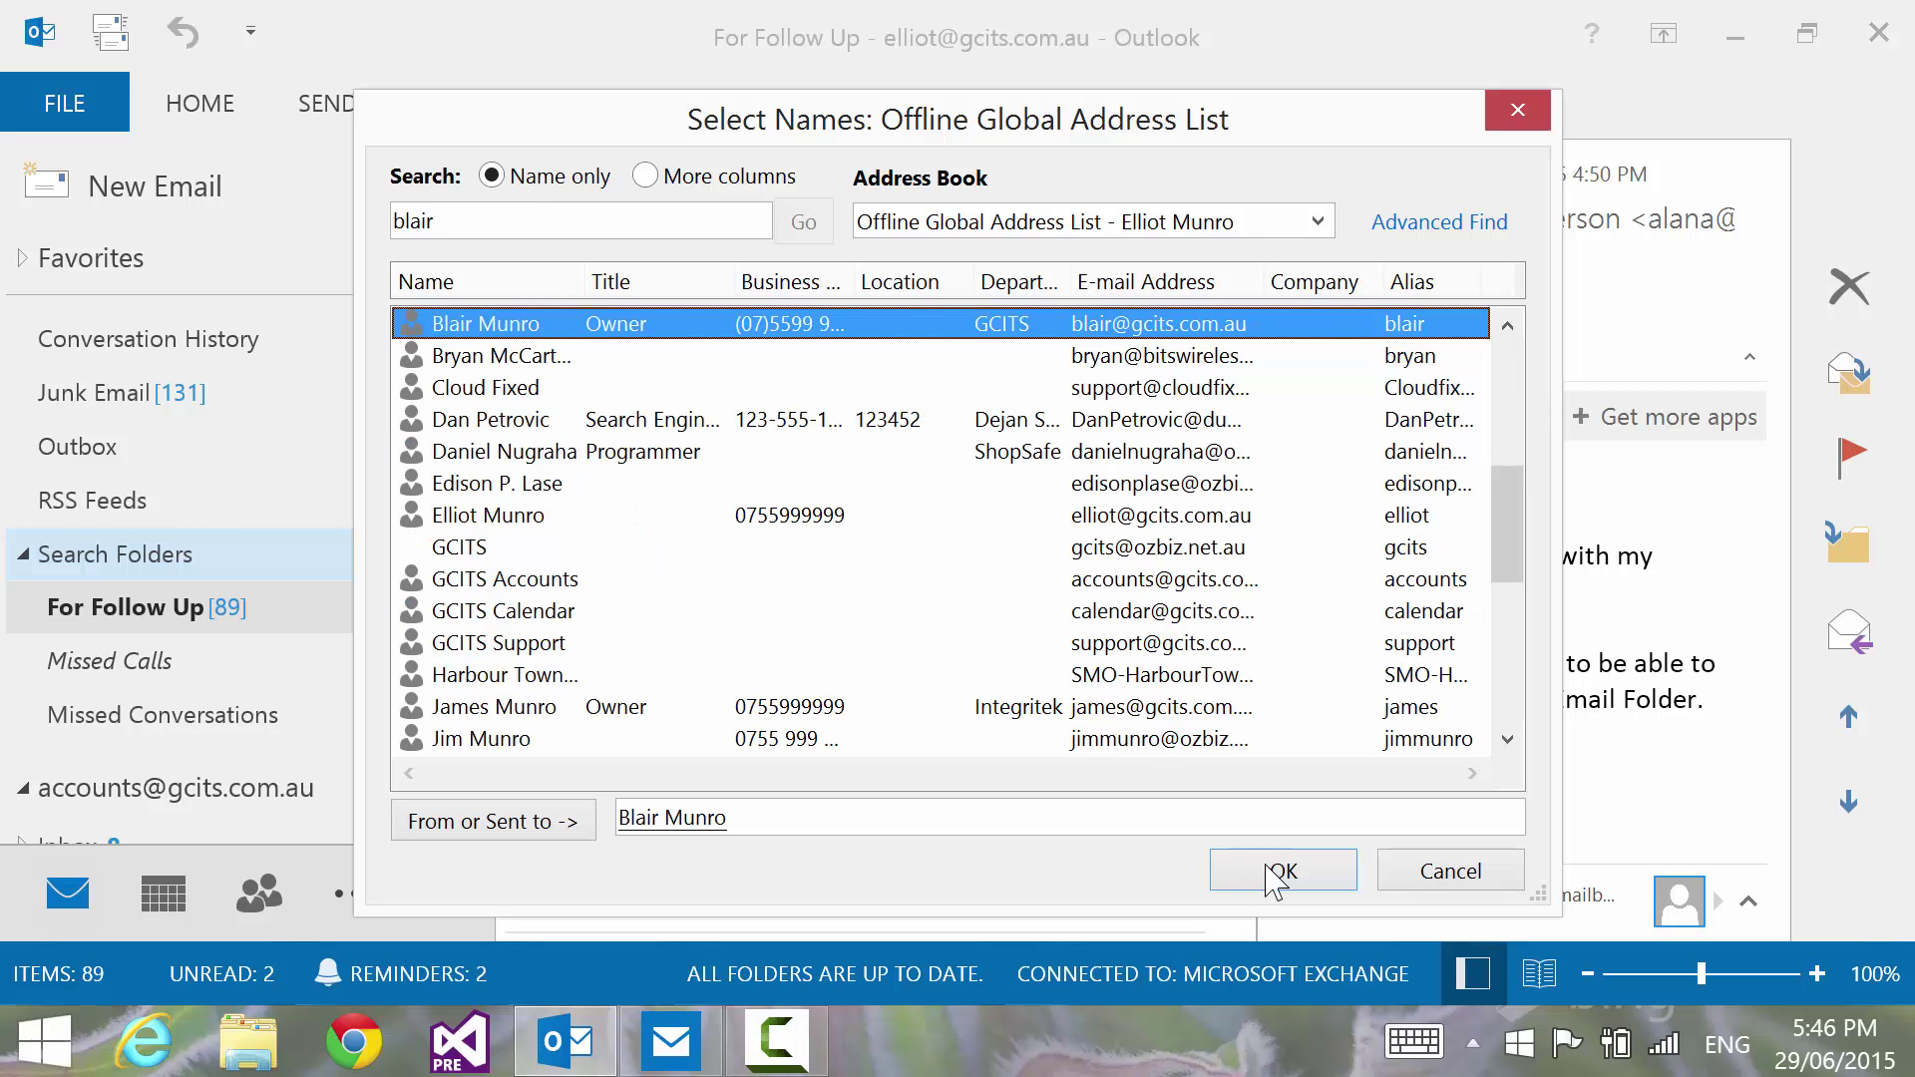
{"action": "left_click", "coordinate": [1269, 868]}
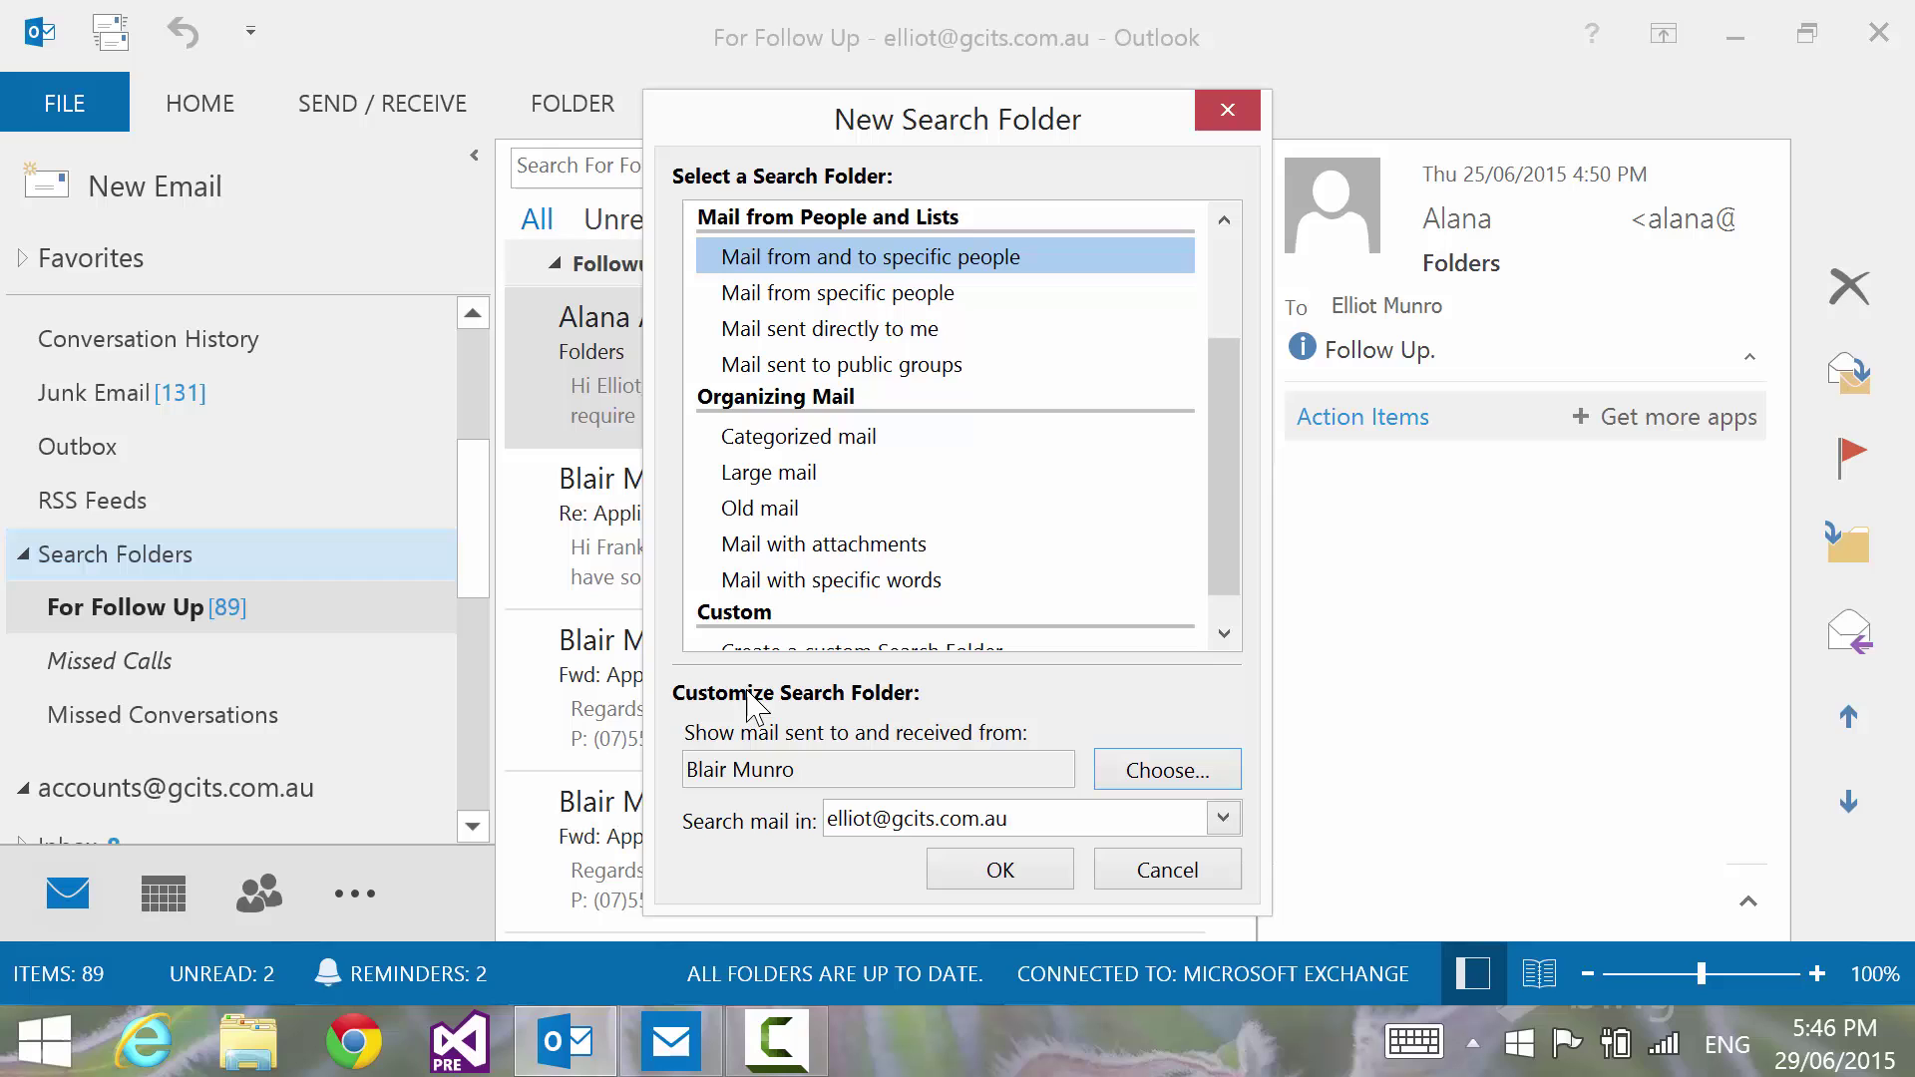
{"action": "left_click_drag", "start_coordinate": [686, 771], "coordinate": [816, 772]}
{"action": "left_click", "coordinate": [1001, 870]}
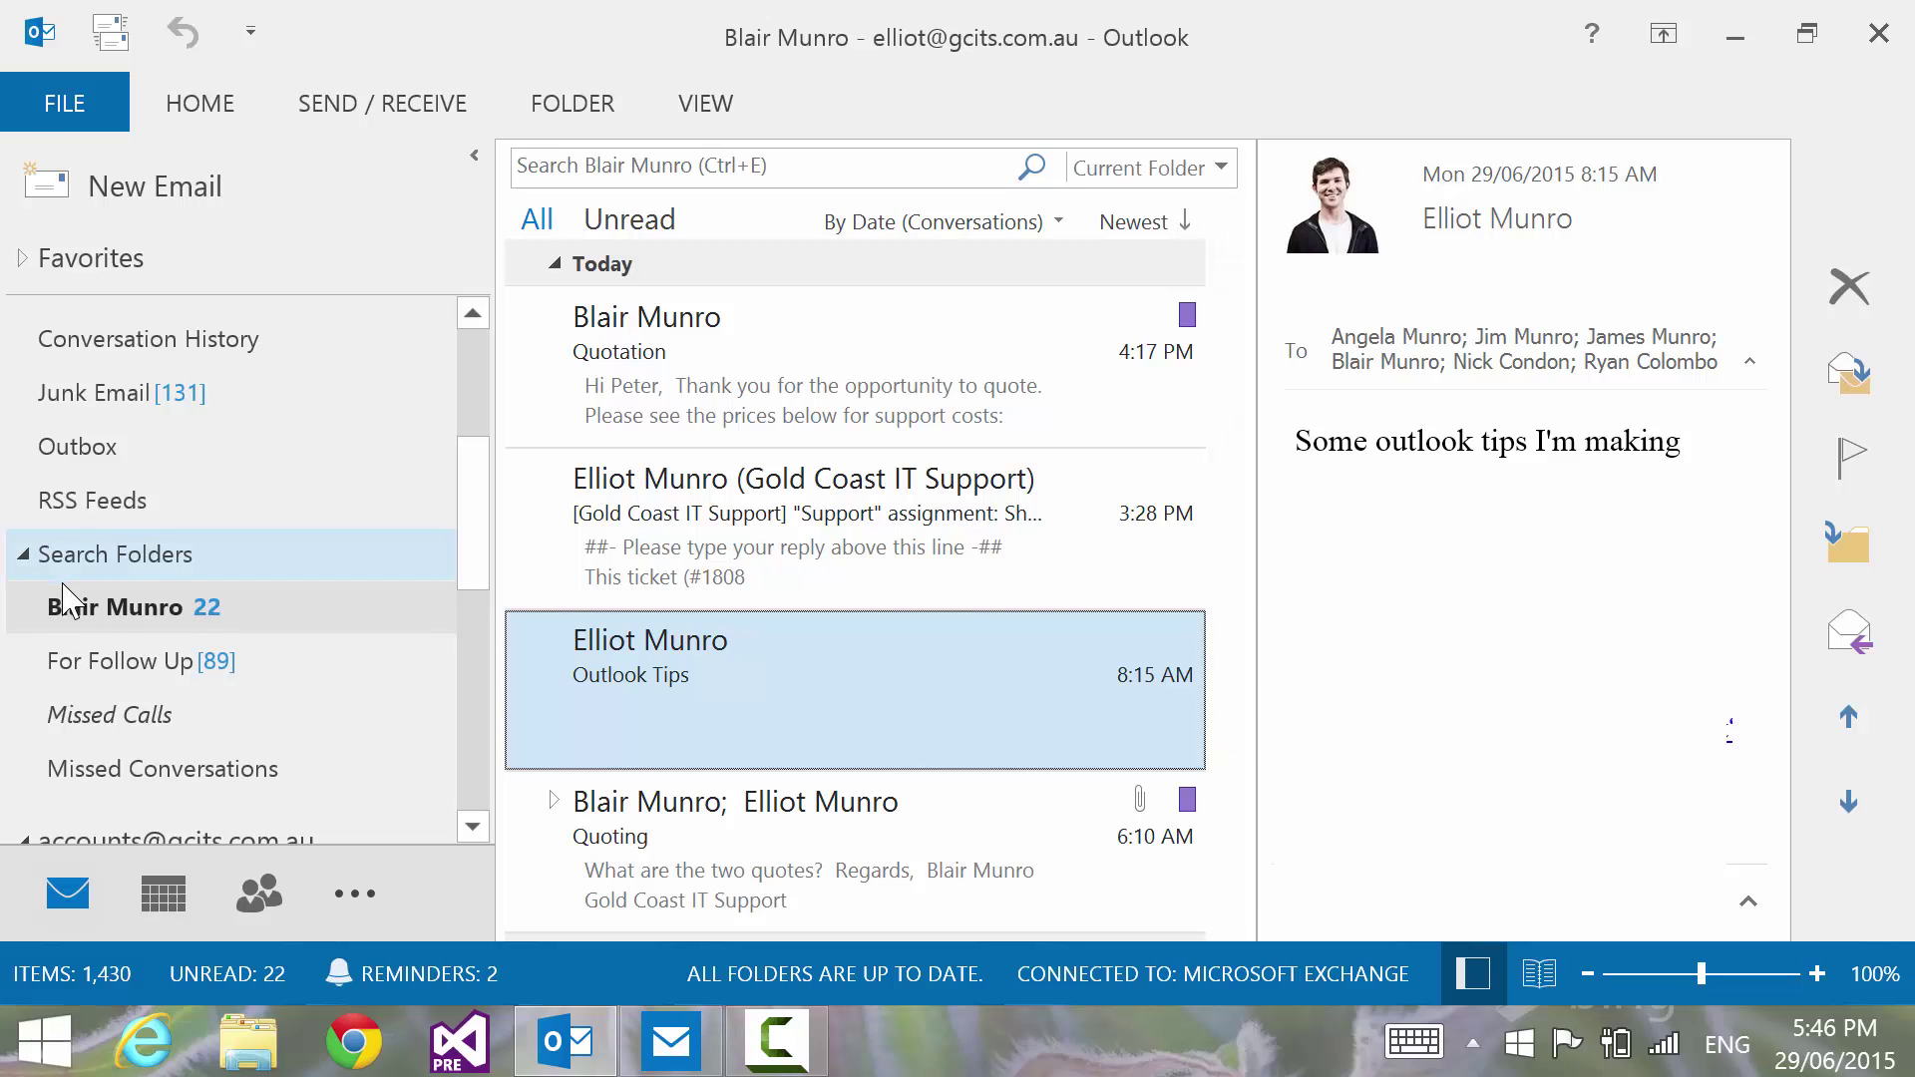
- Start a new search folder using the 'Mail with specific words' option
{"action": "right_click", "coordinate": [182, 557]}
{"action": "left_click", "coordinate": [247, 584]}
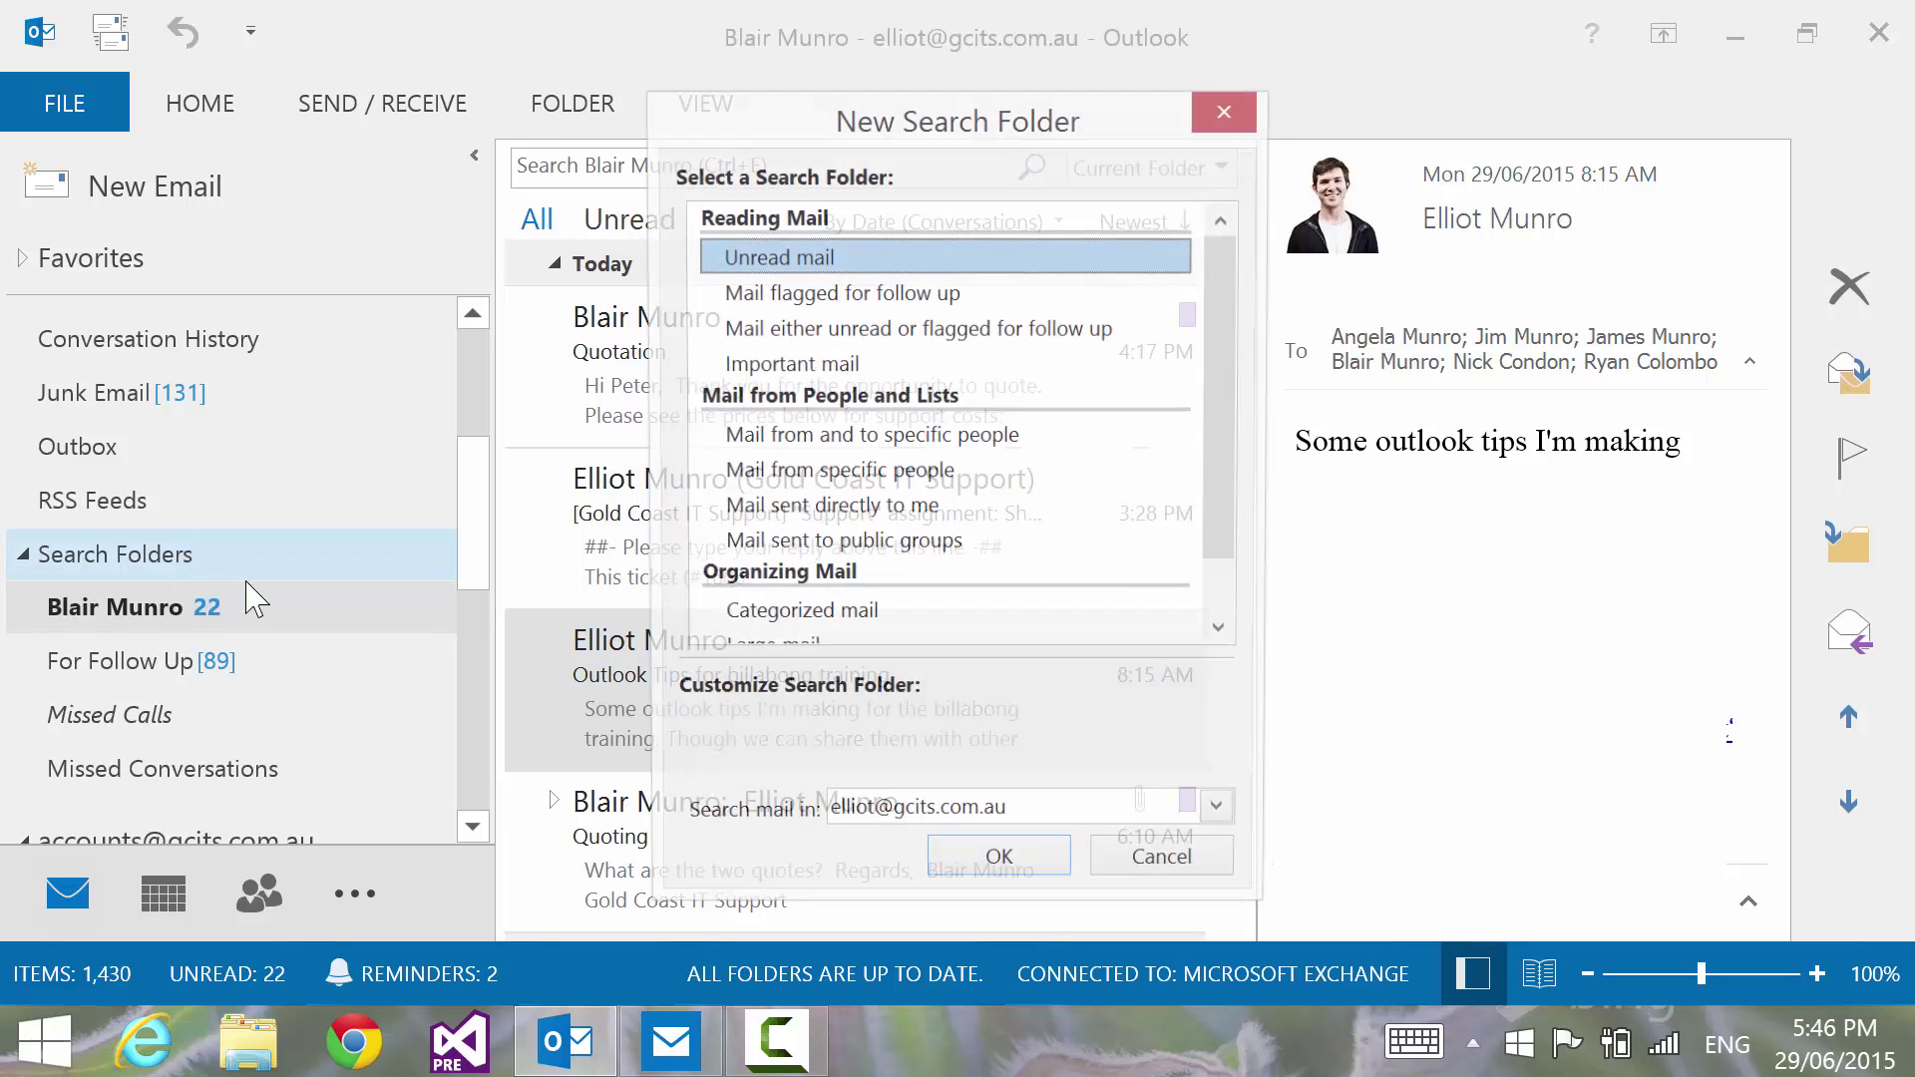
{"action": "left_click_drag", "start_coordinate": [1237, 384], "coordinate": [1244, 534]}
{"action": "left_click", "coordinate": [846, 546]}
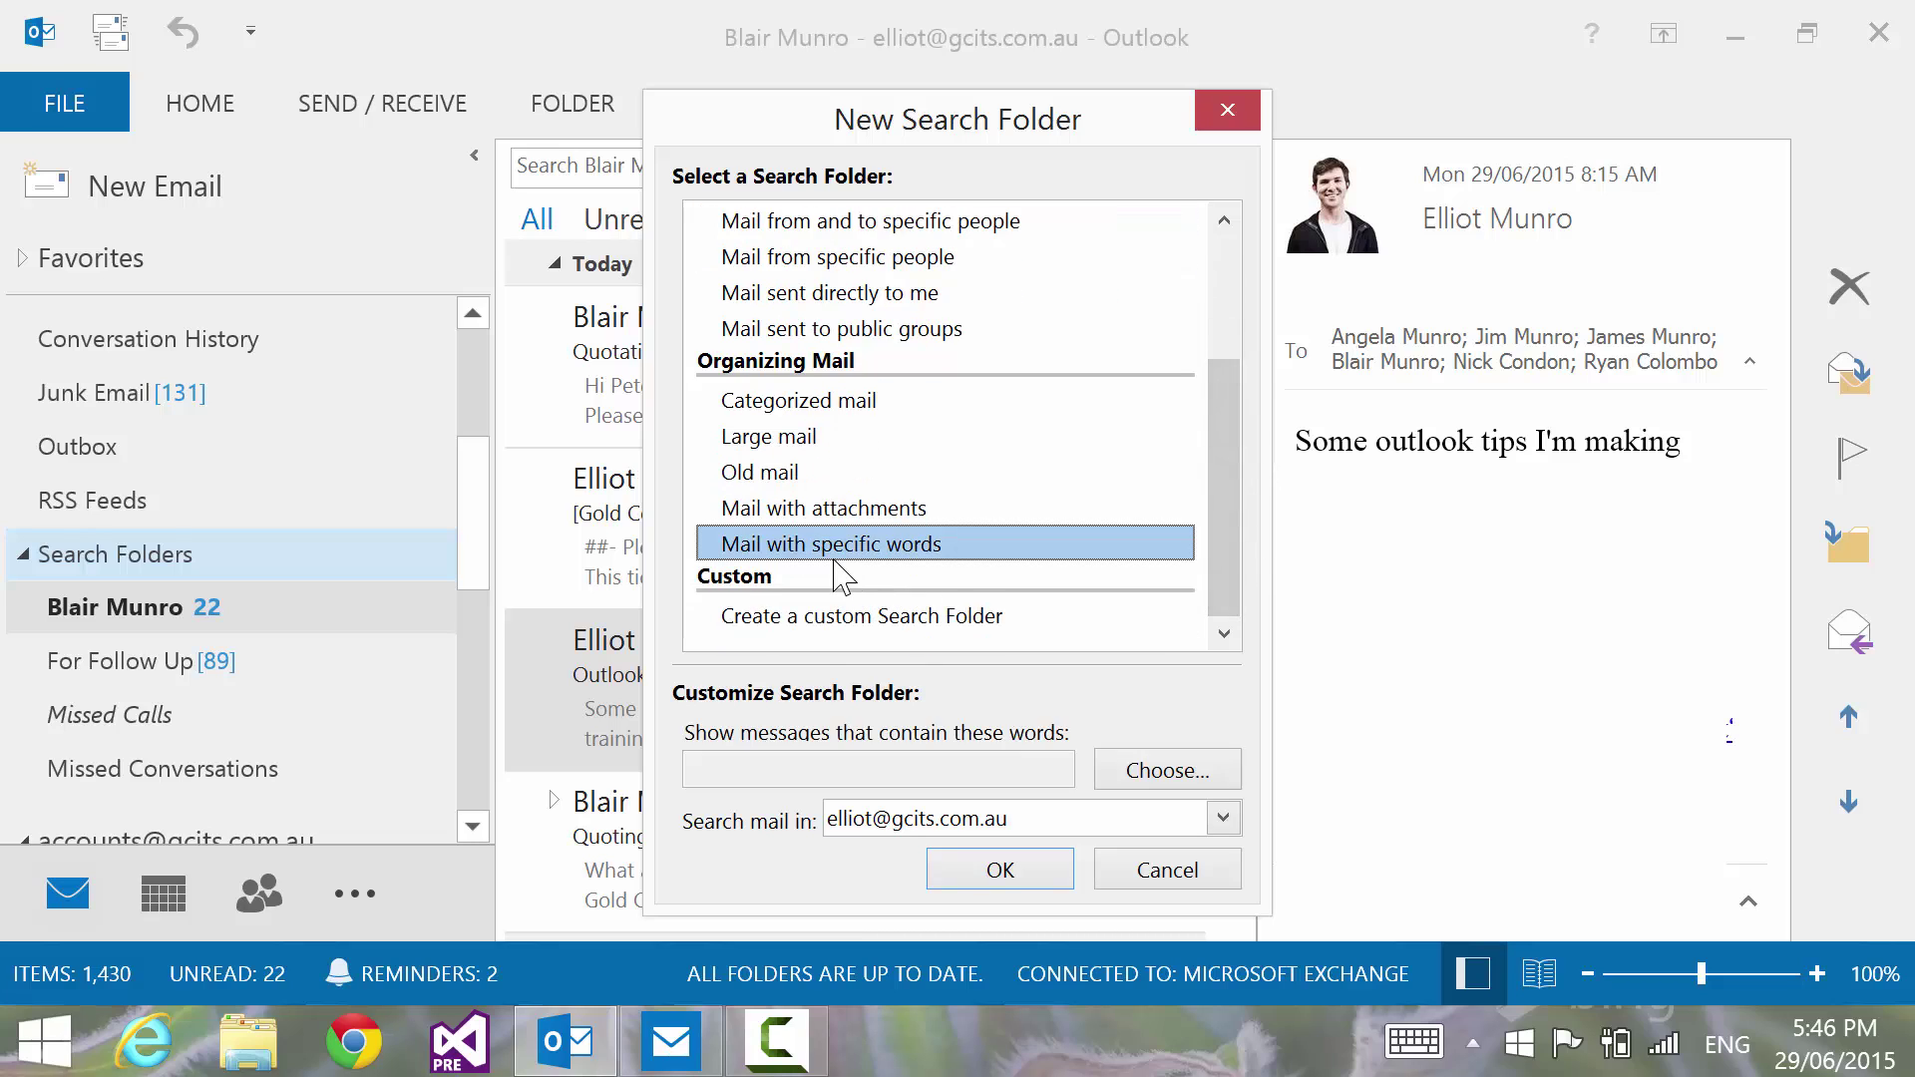
- Search for 'Microsoft Online Services', create the folder, and open it
{"action": "left_click", "coordinate": [1173, 776]}
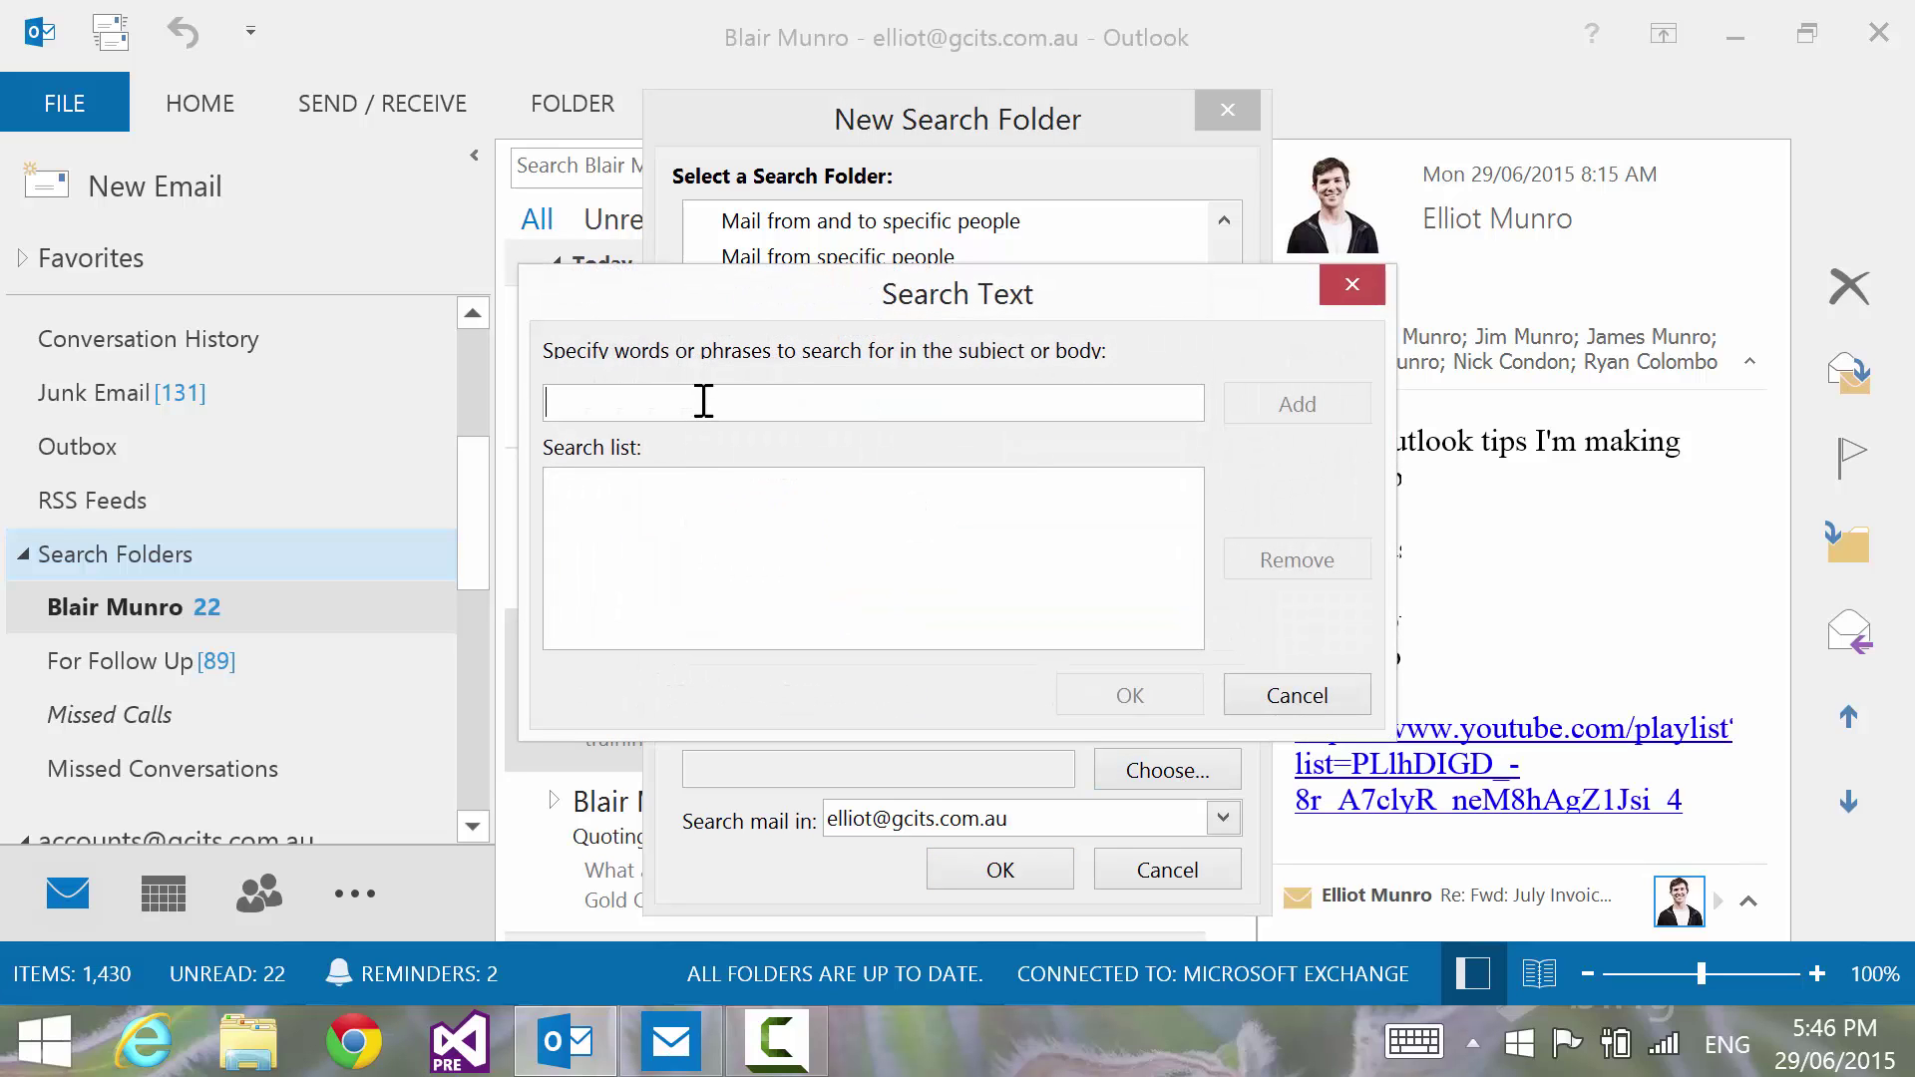
{"action": "type", "text": "Mic r"}
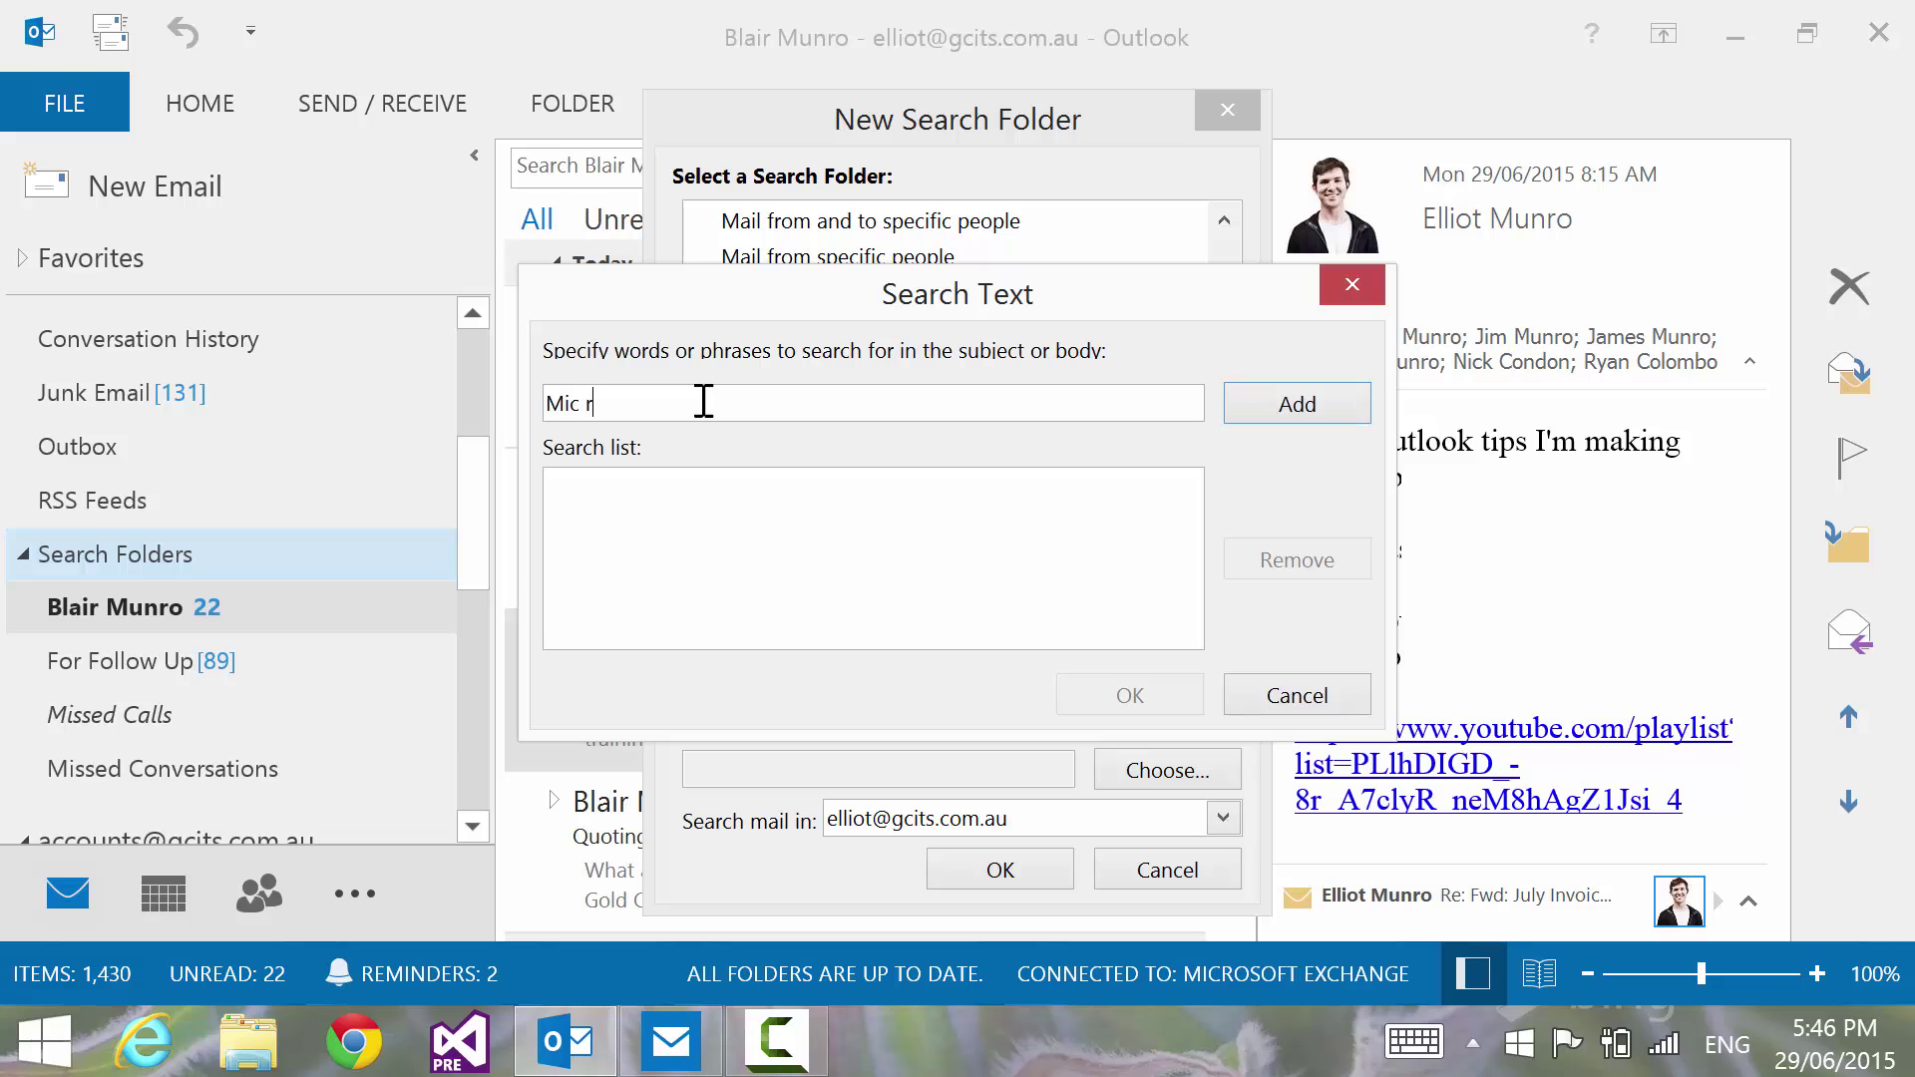
{"action": "type", "text": "osoft Onli"}
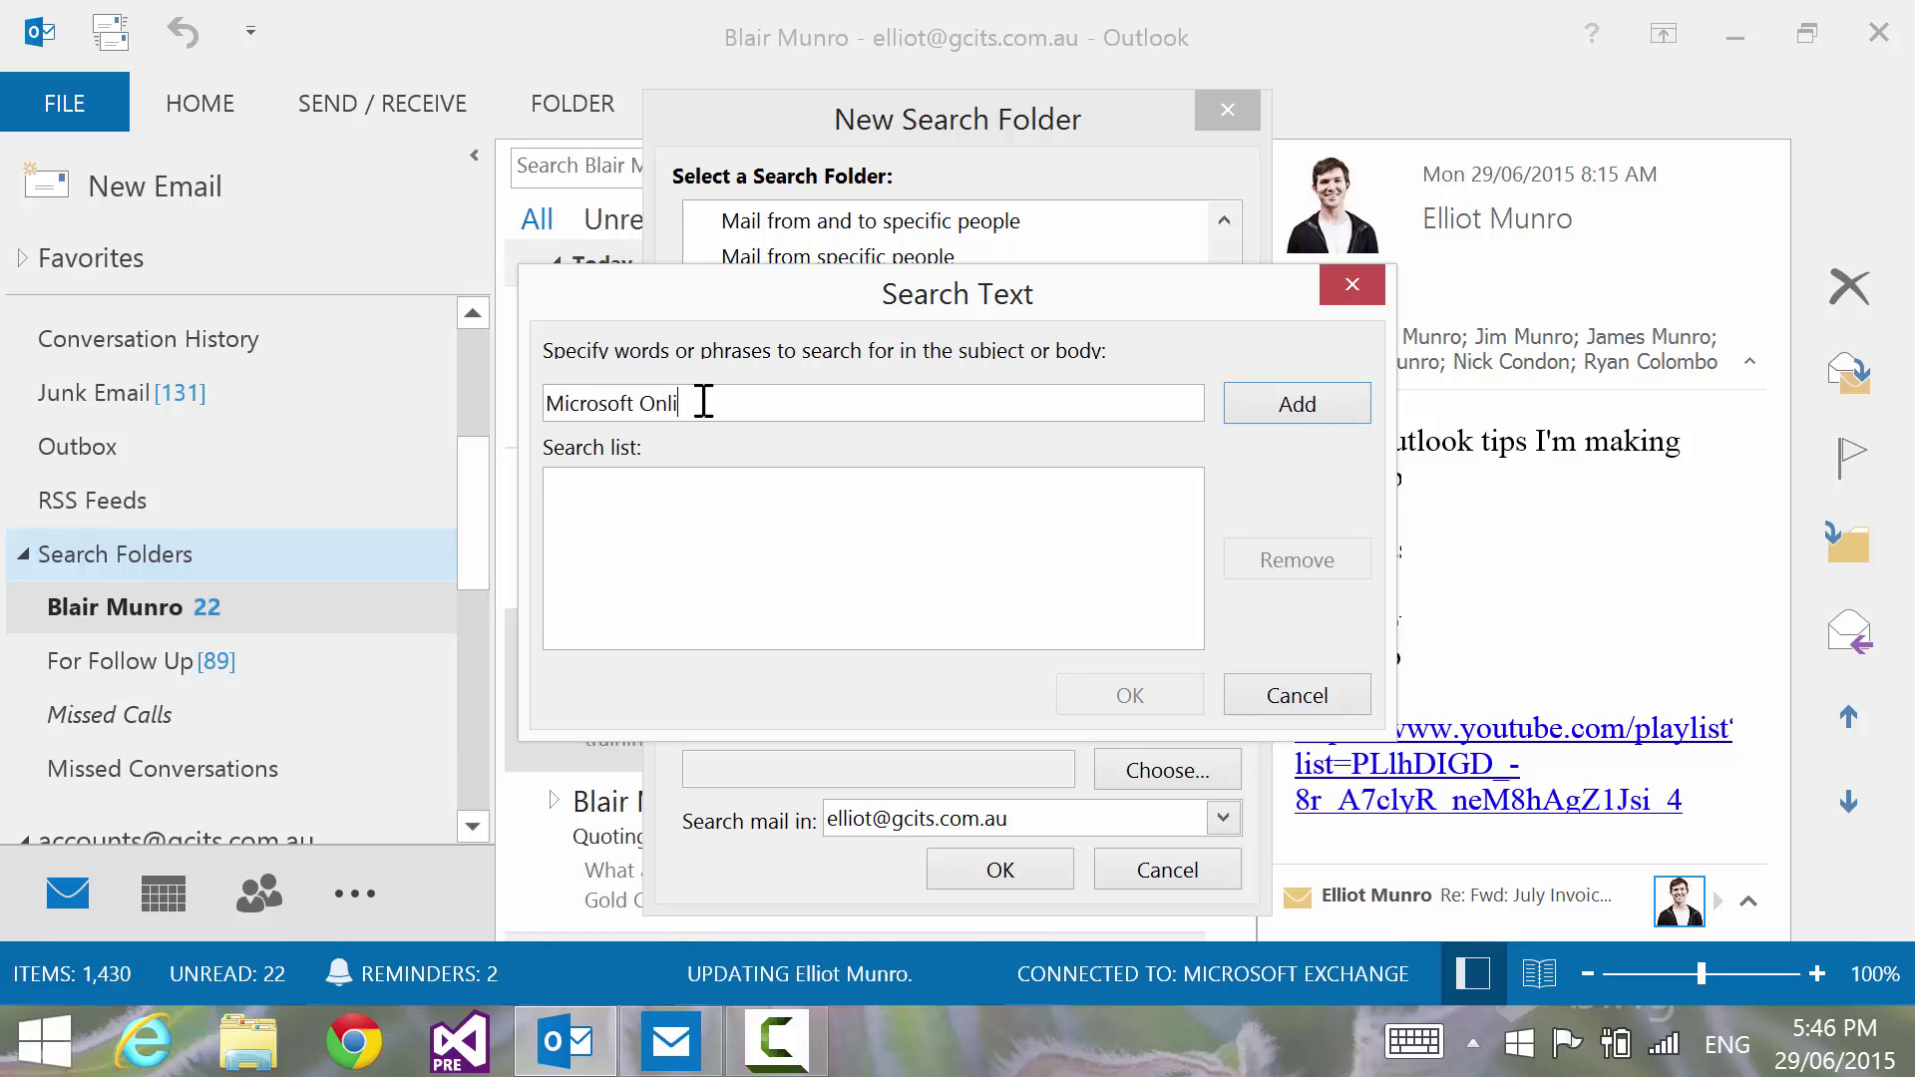
{"action": "type", "text": "ne Services"}
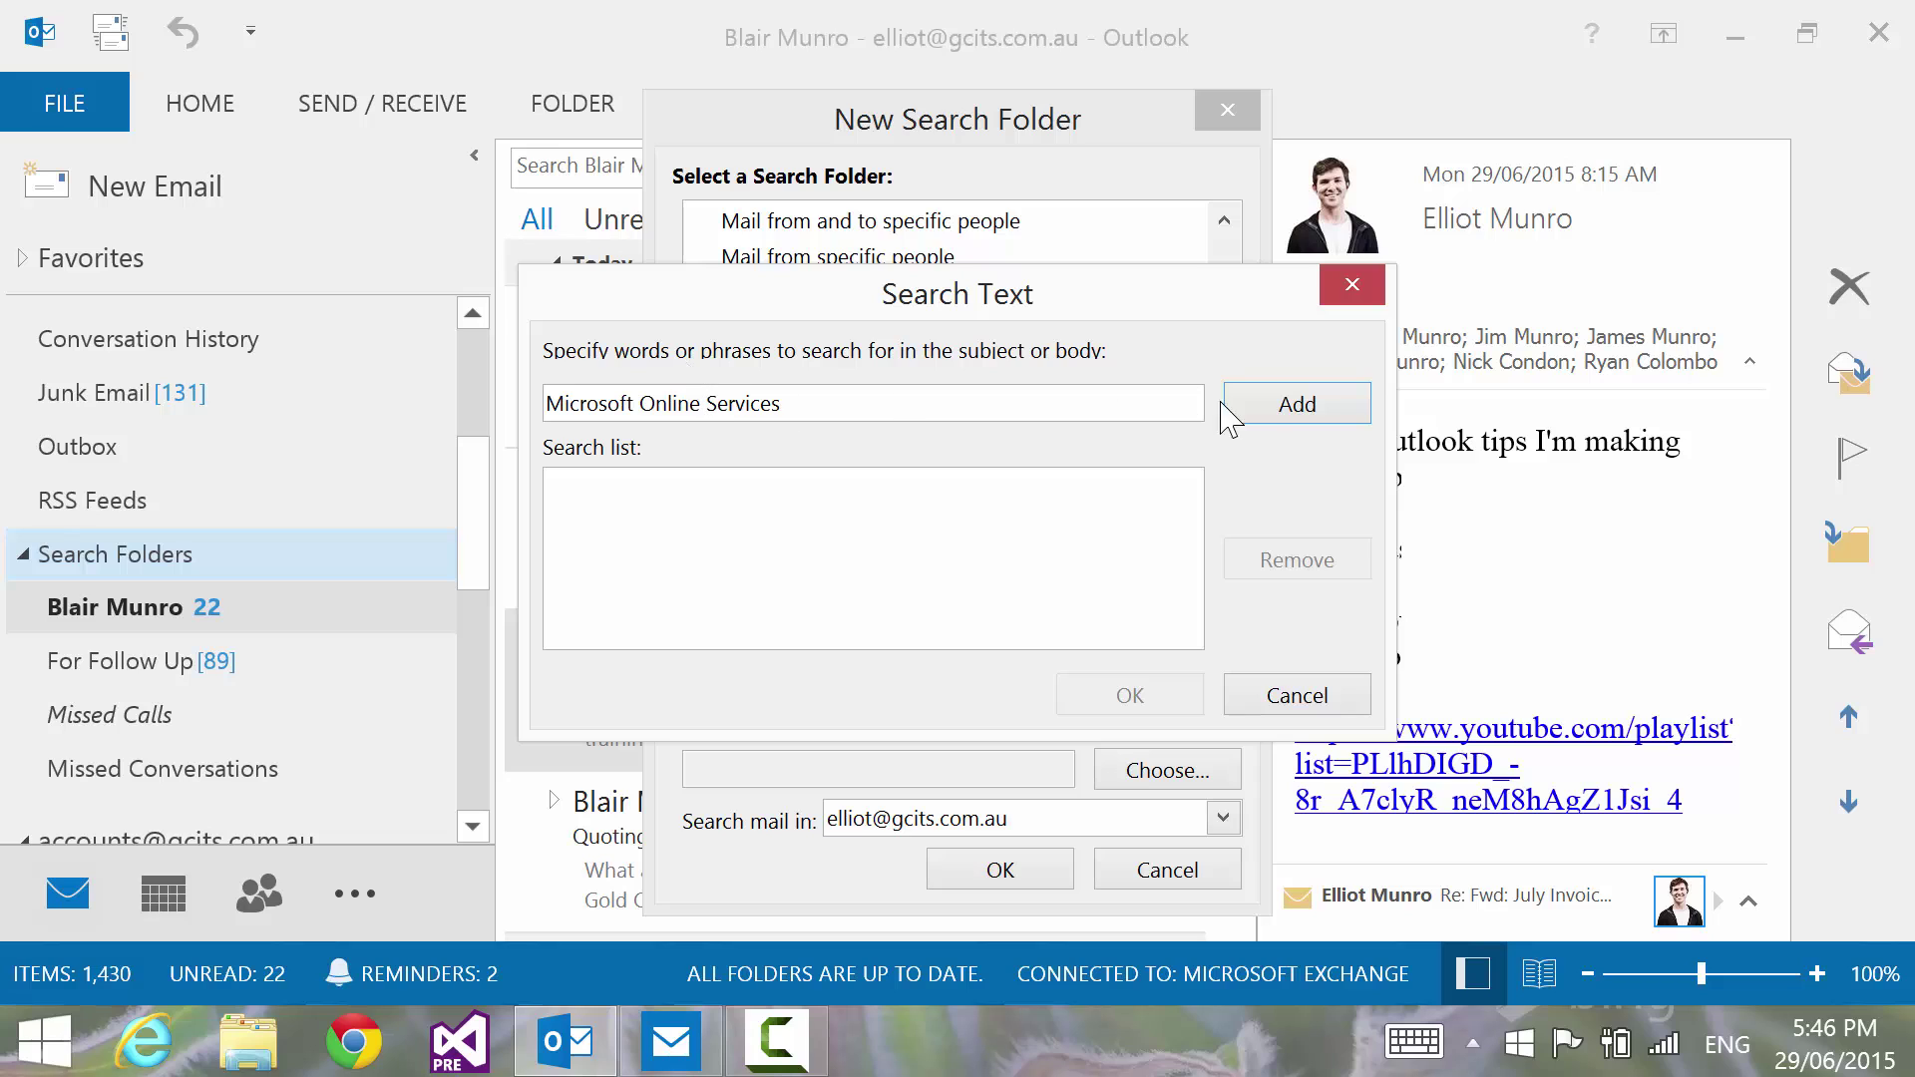
{"action": "left_click", "coordinate": [1230, 417]}
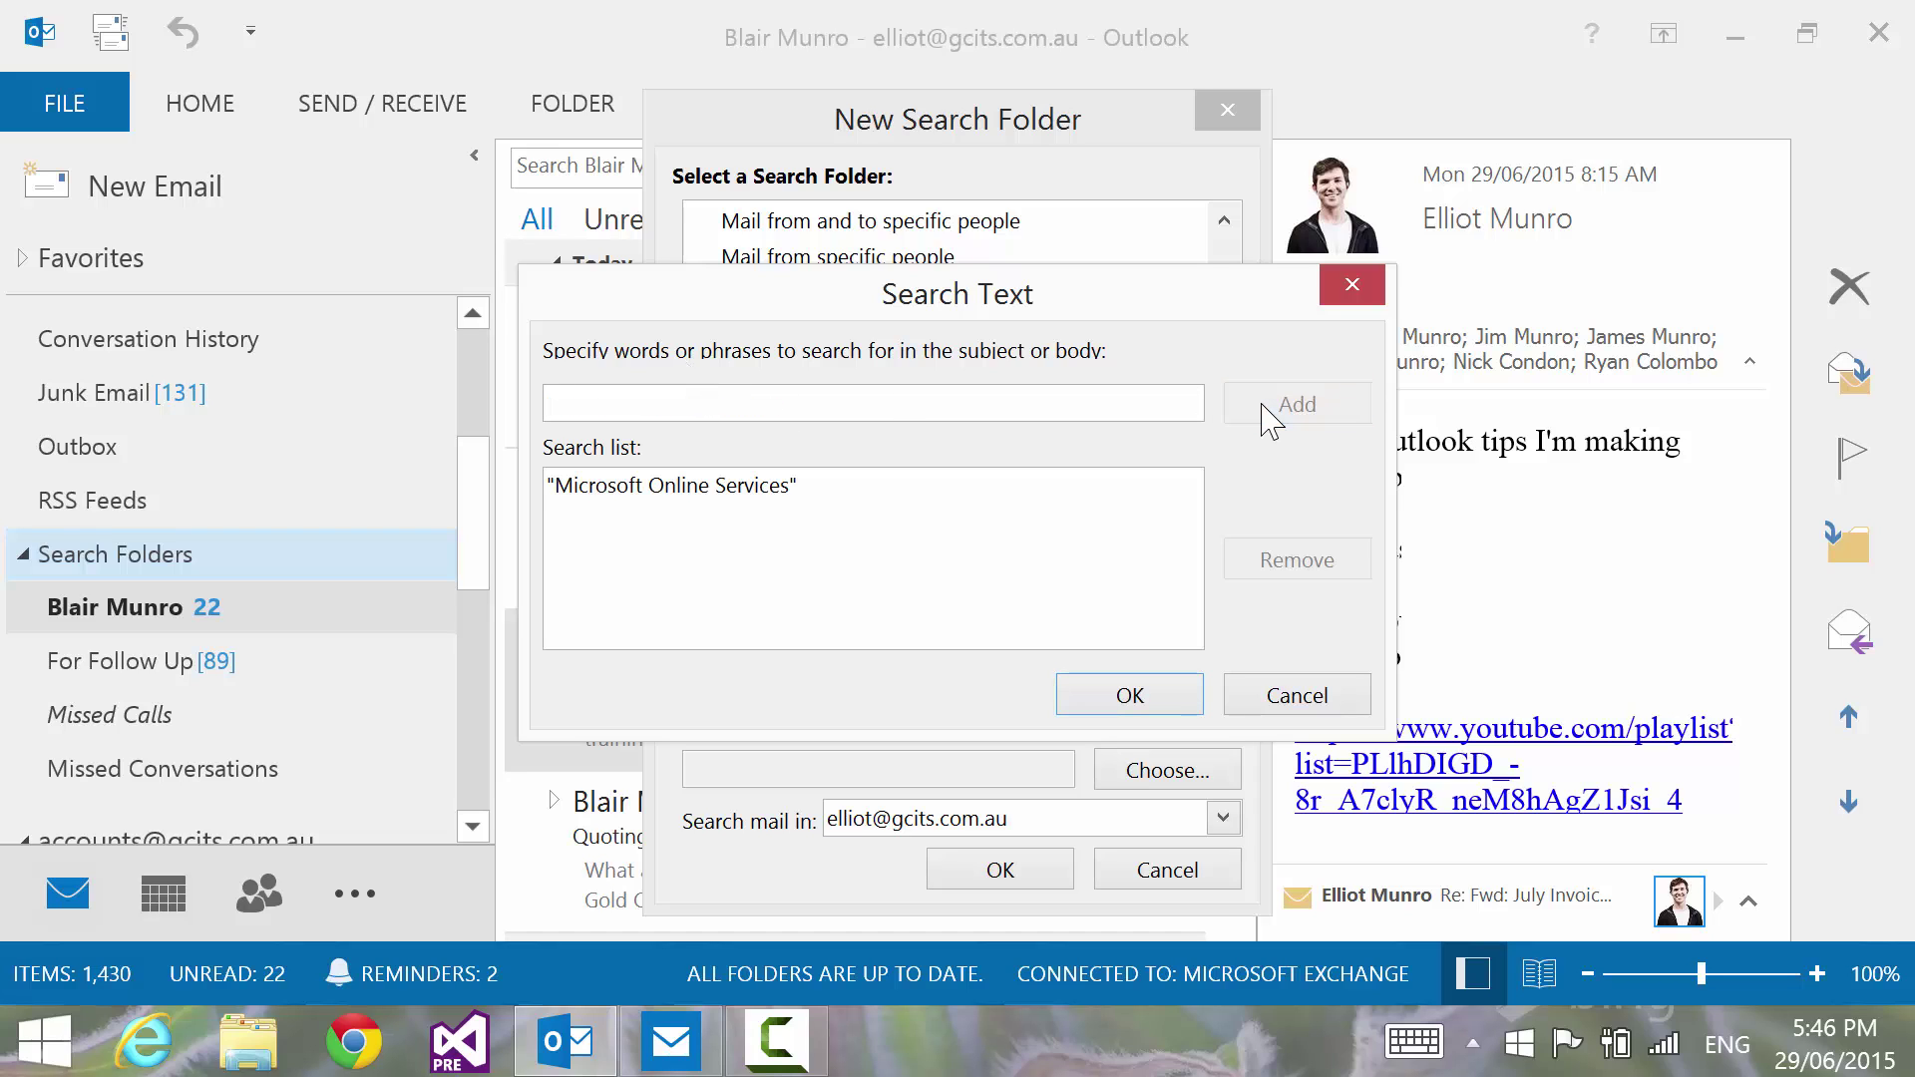
{"action": "left_click", "coordinate": [1131, 705]}
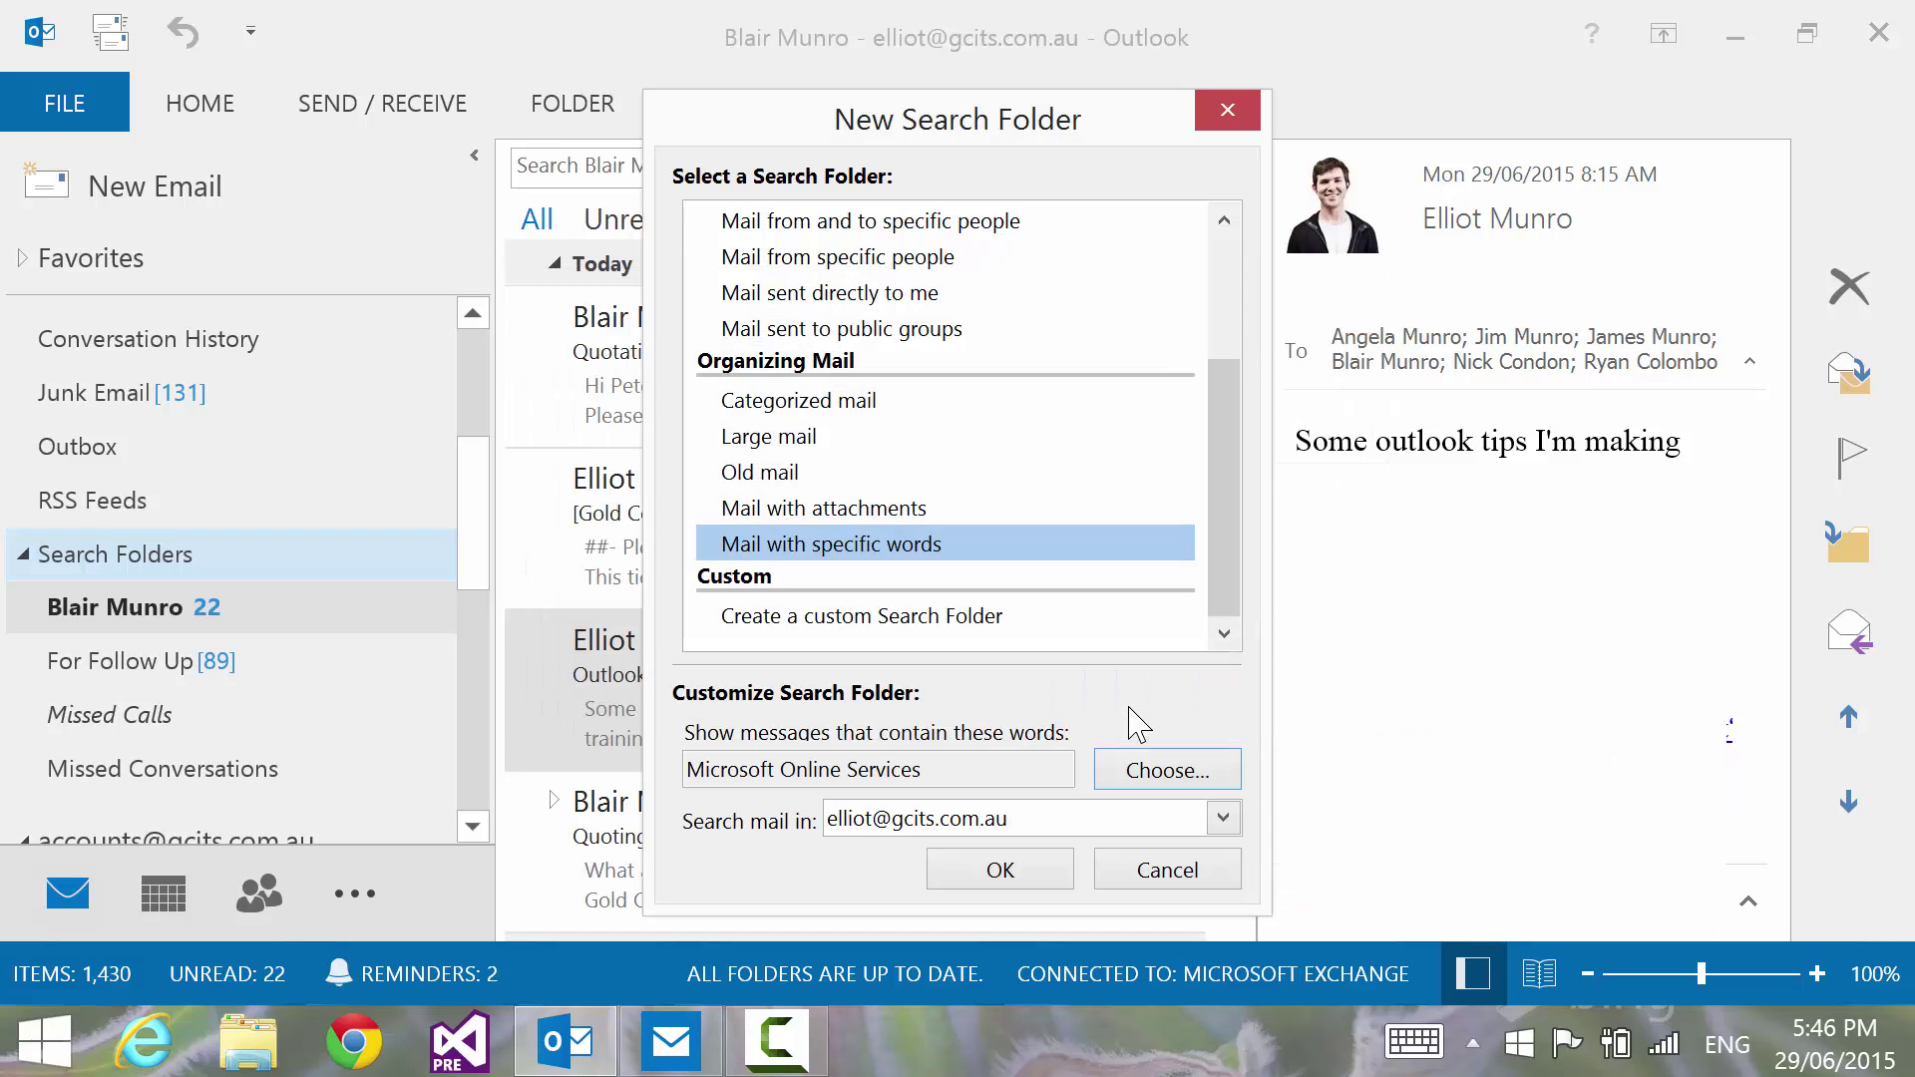
{"action": "left_click", "coordinate": [1007, 876]}
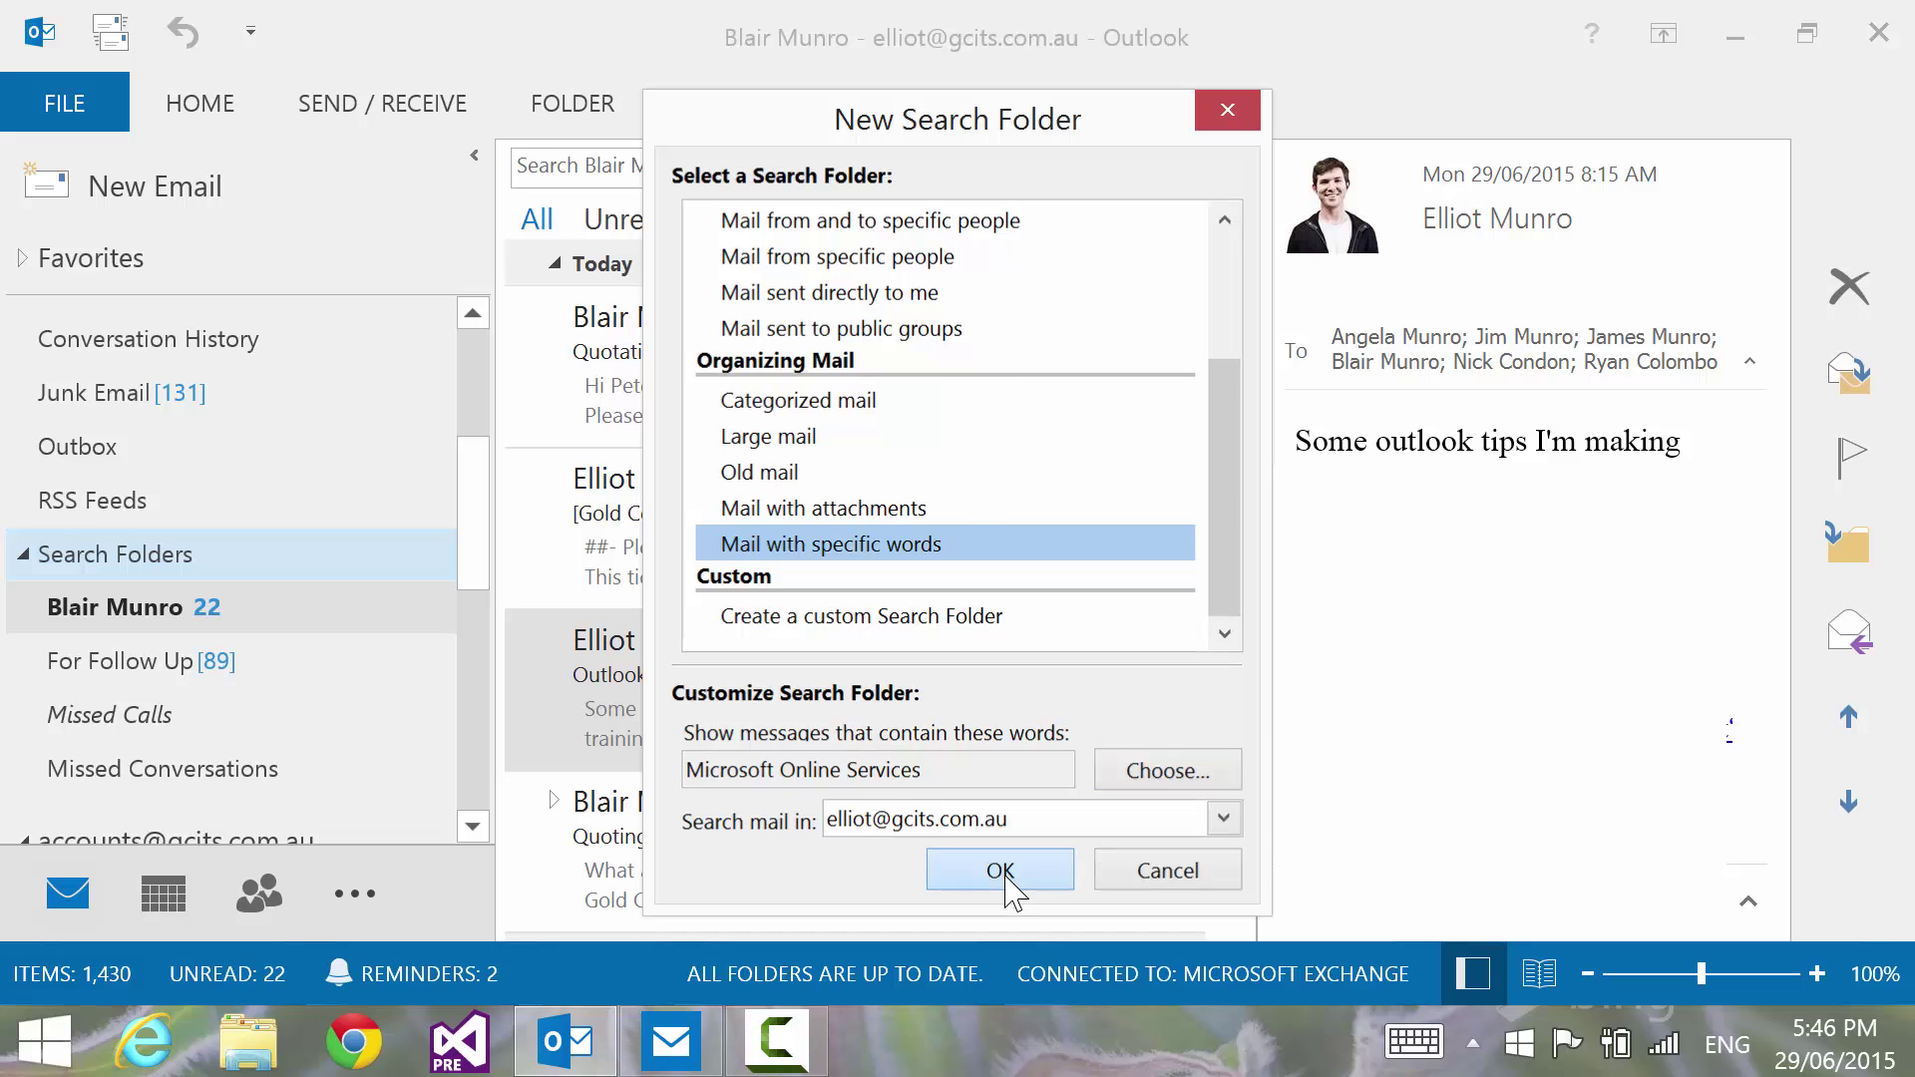
{"action": "left_click", "coordinate": [257, 683]}
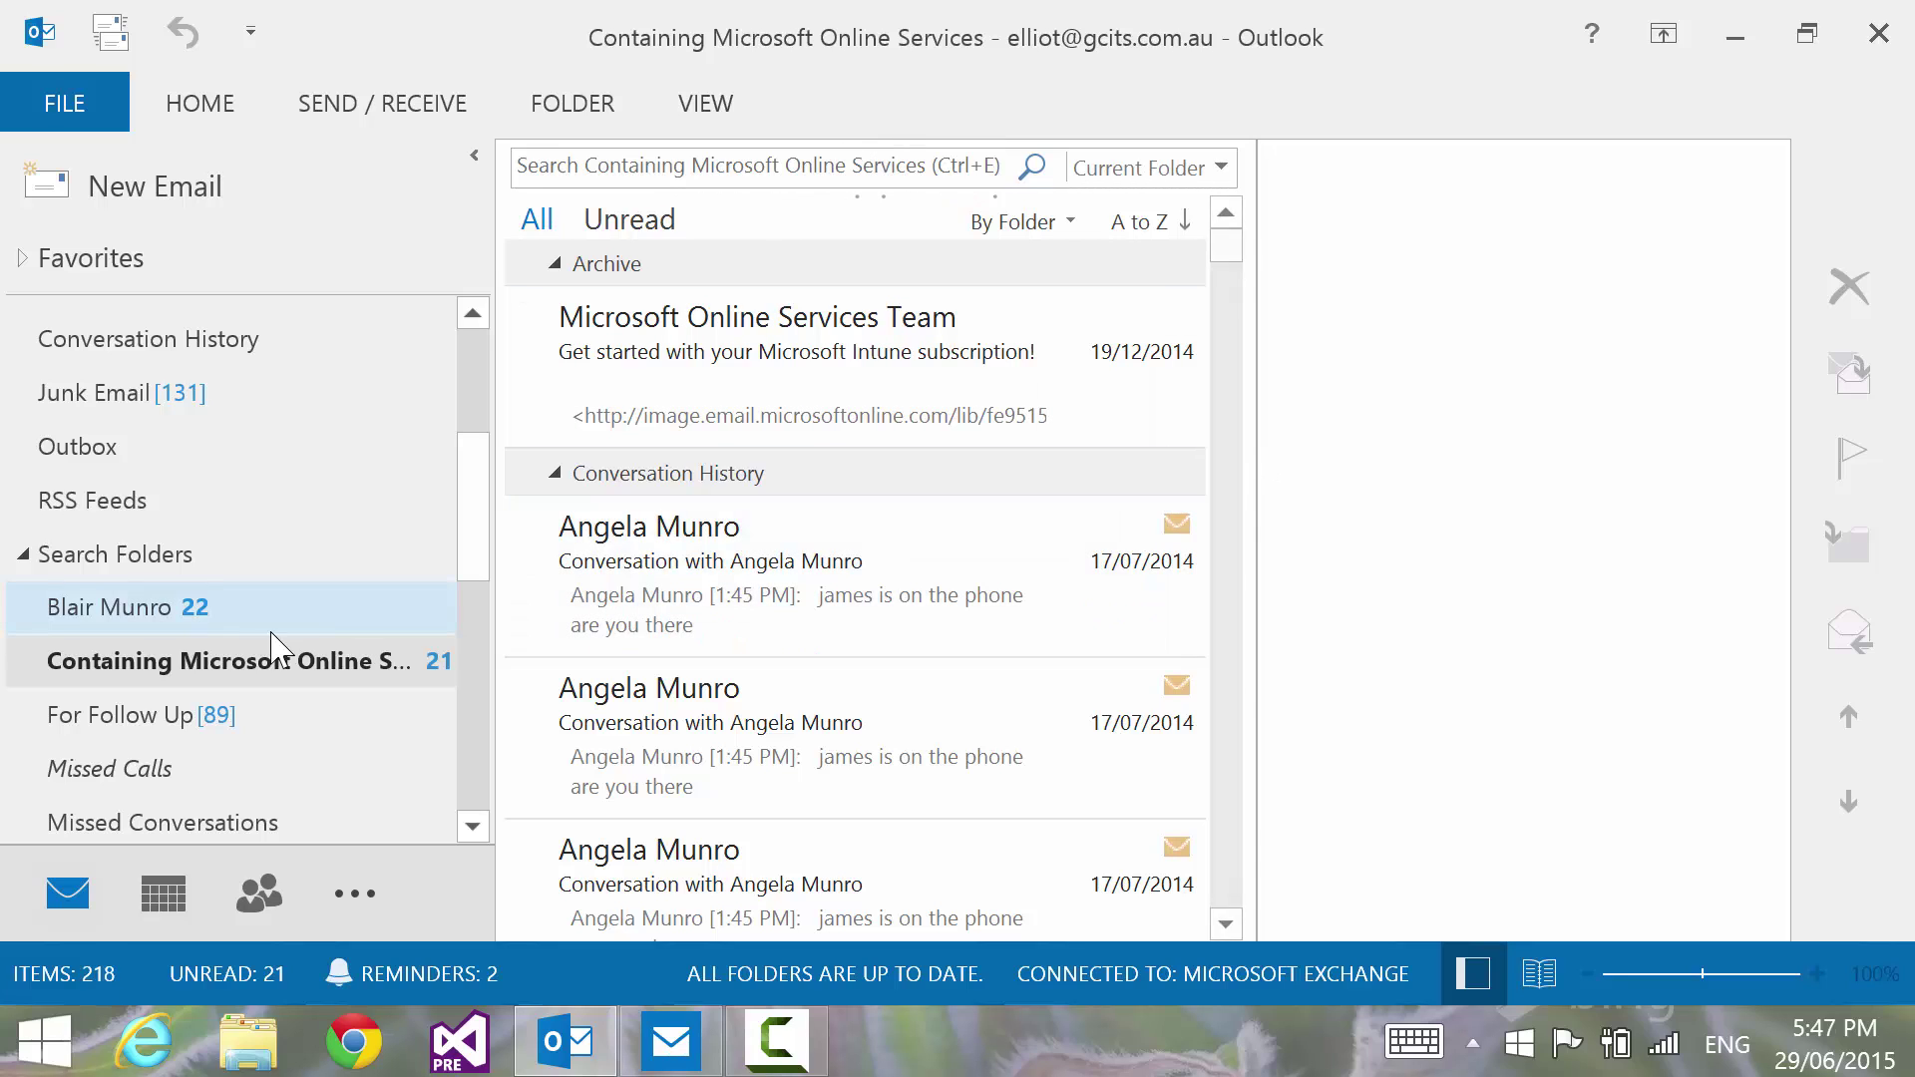
- Start a custom search folder and bring up its Search Folder Criteria dialog
{"action": "right_click", "coordinate": [105, 557]}
{"action": "left_click", "coordinate": [211, 576]}
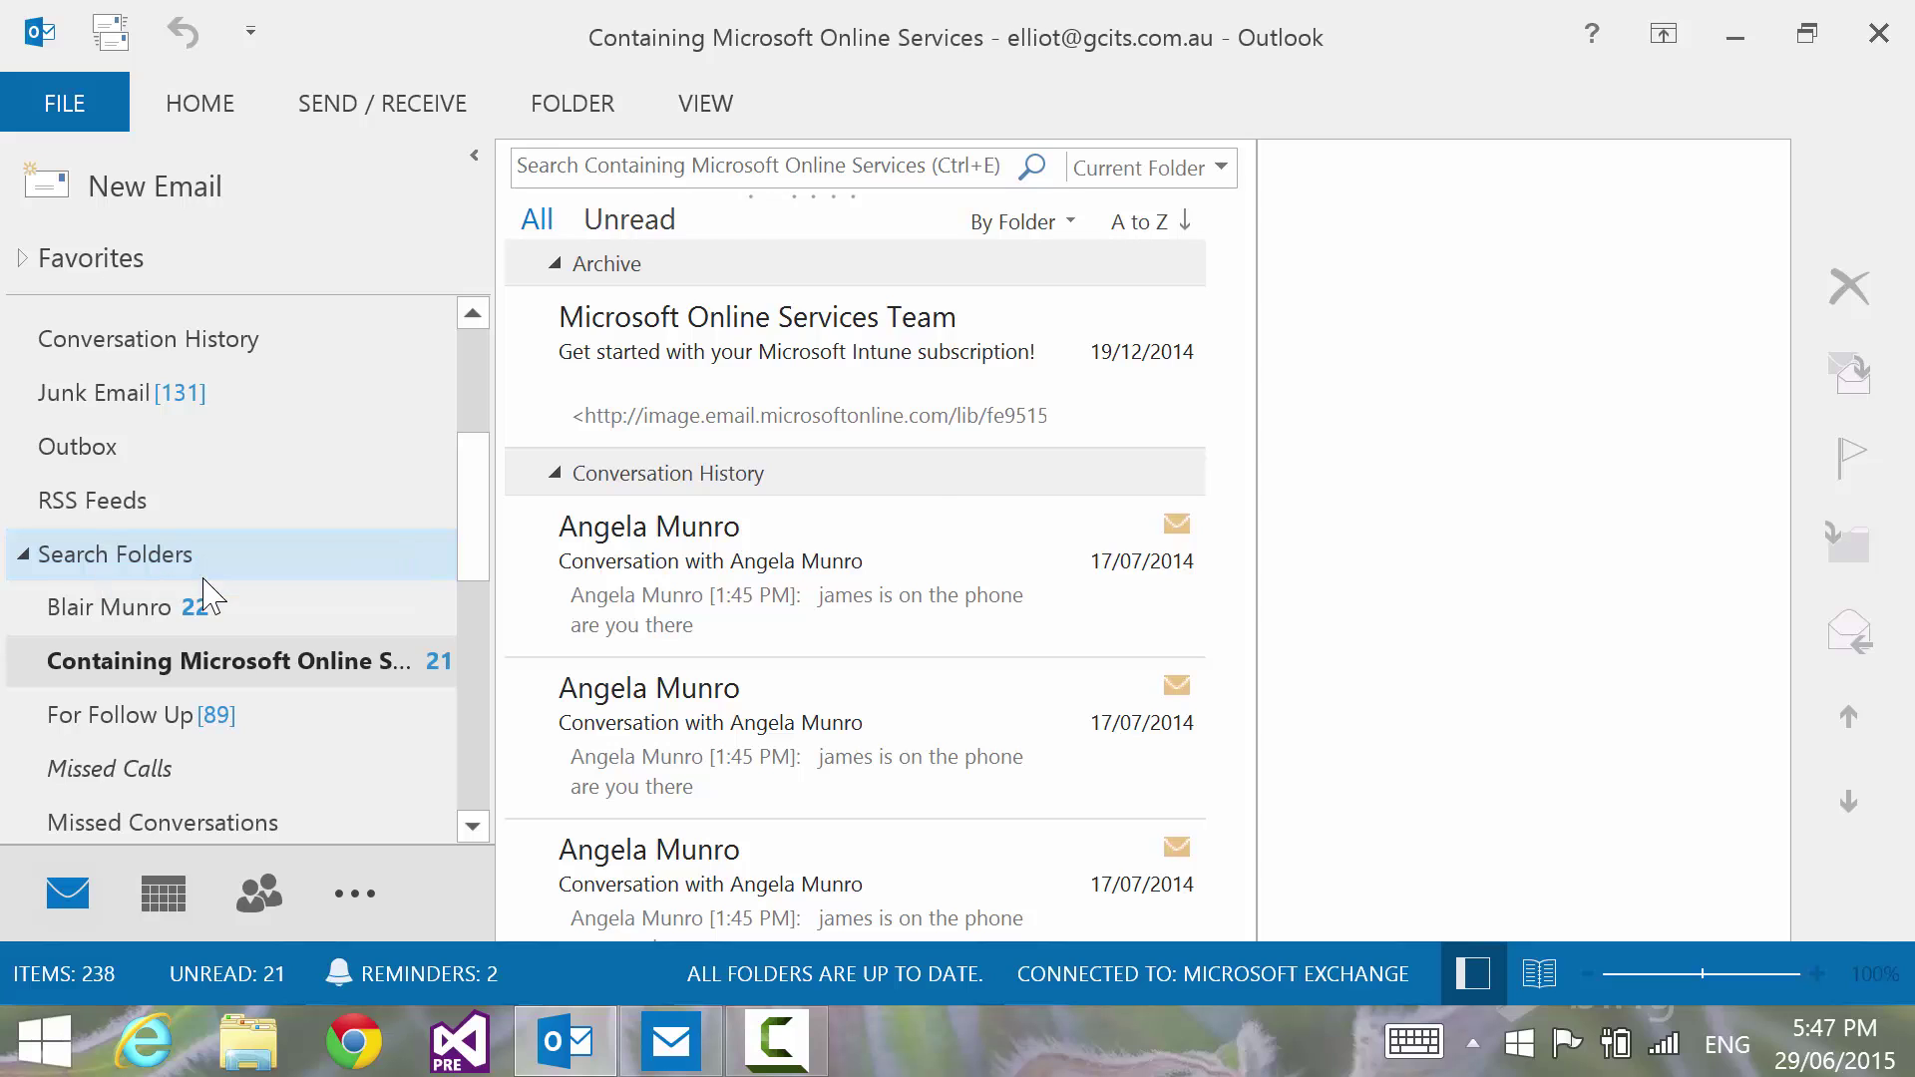
{"action": "left_click_drag", "start_coordinate": [1233, 389], "coordinate": [1227, 559]}
{"action": "left_click", "coordinate": [898, 618]}
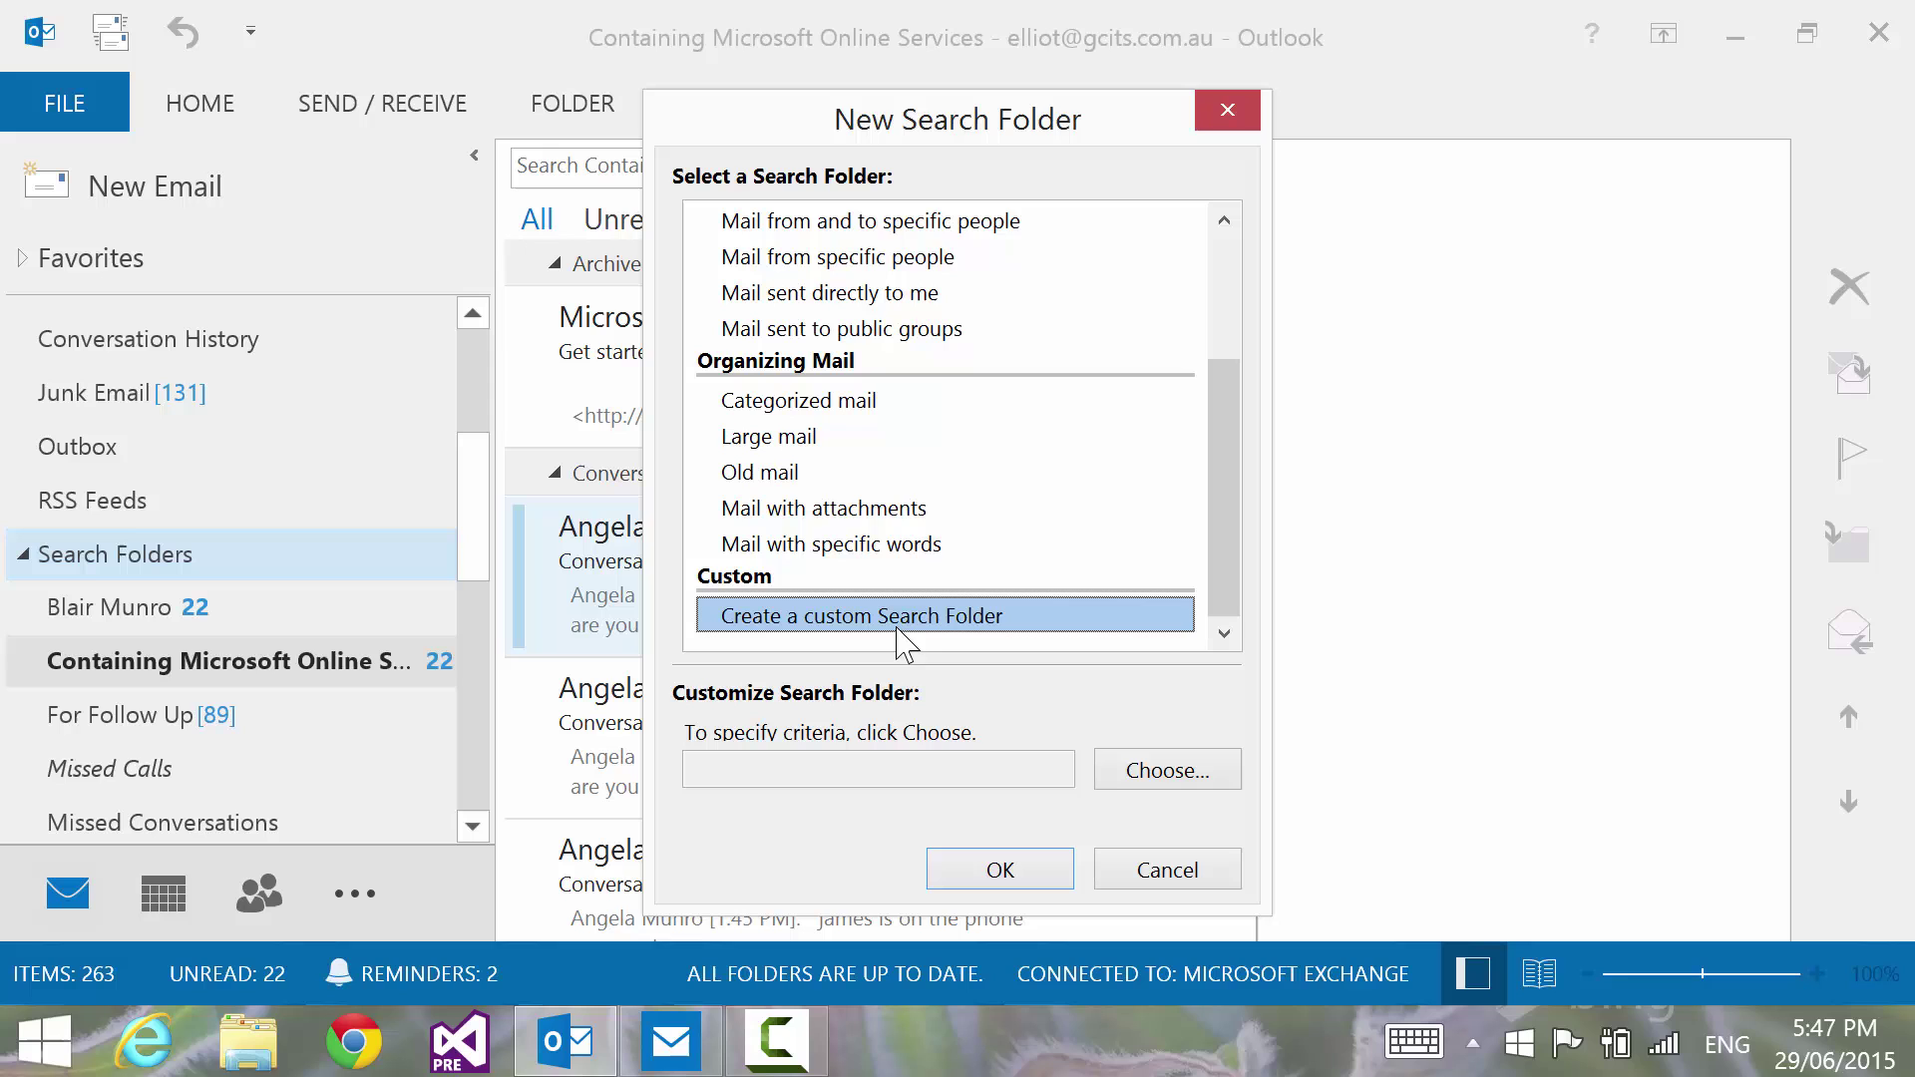
{"action": "left_click", "coordinate": [1155, 778]}
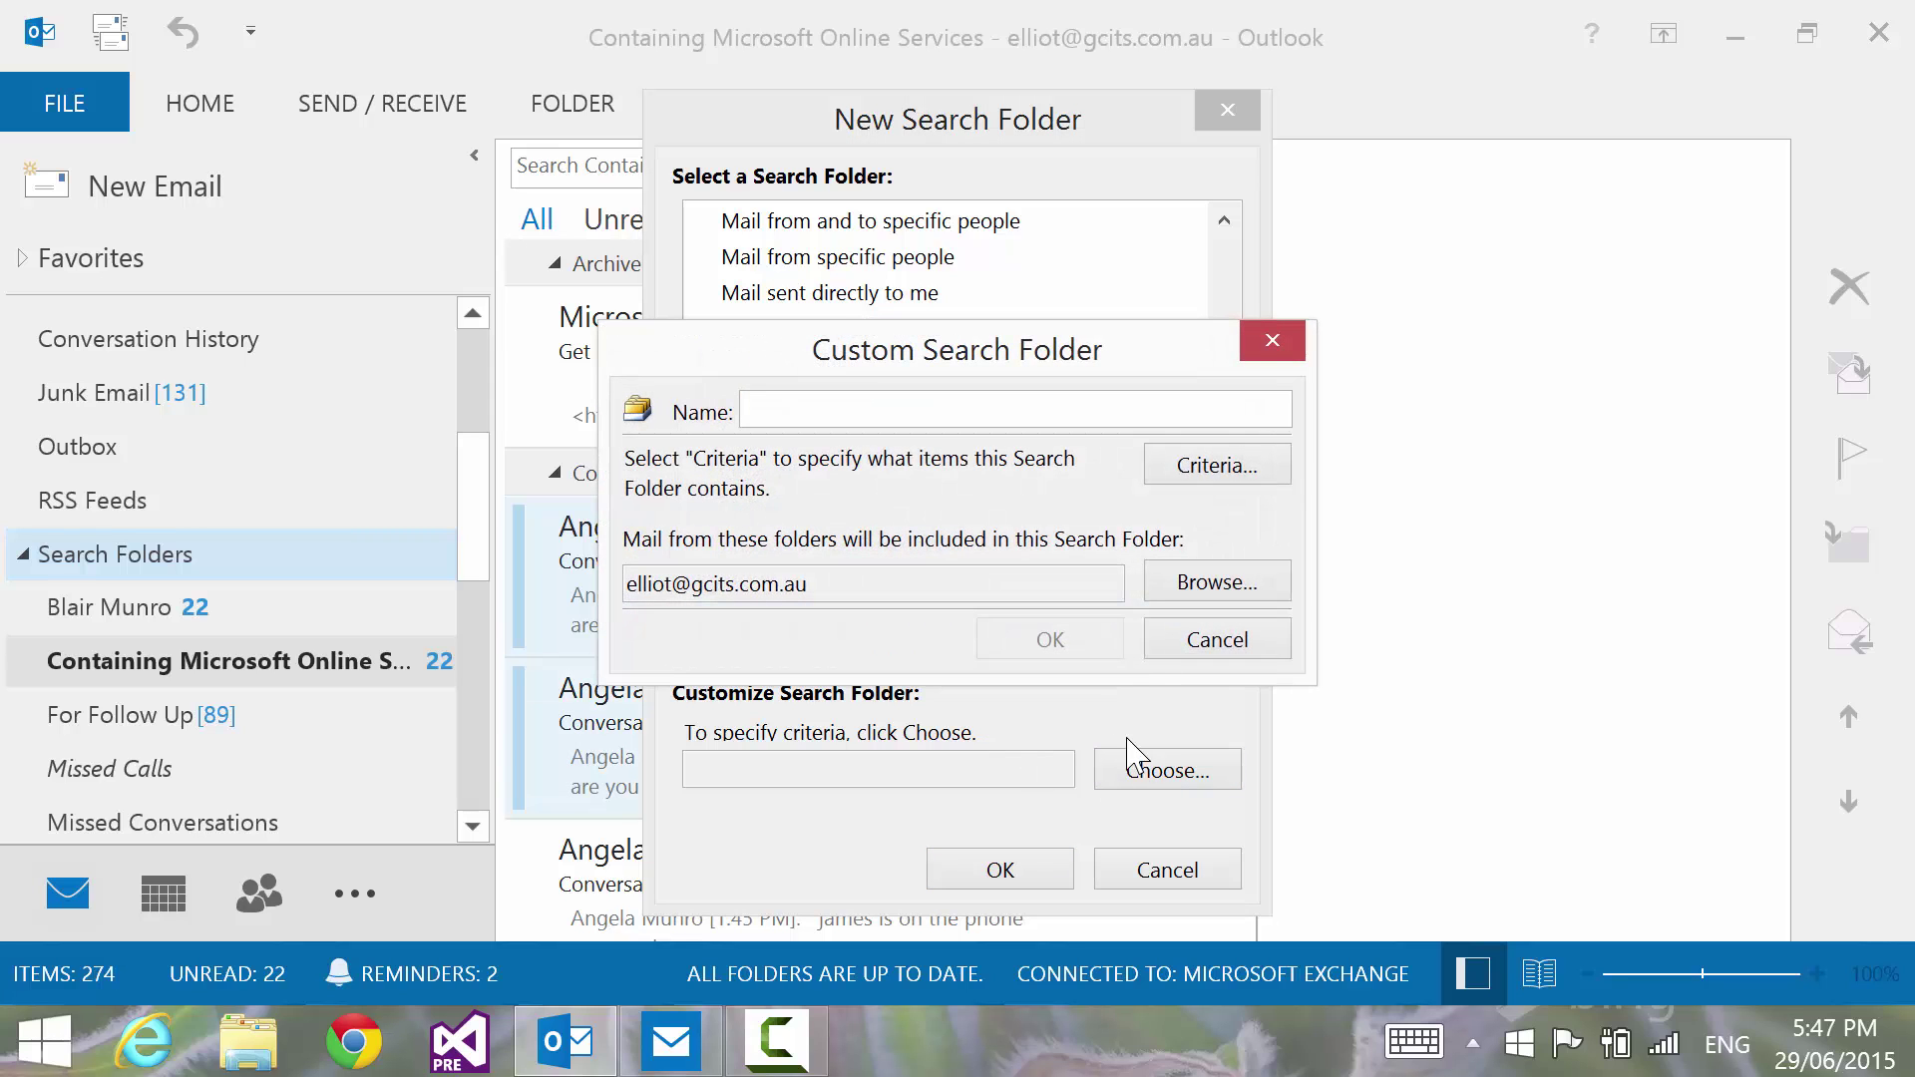
{"action": "left_click", "coordinate": [1219, 466]}
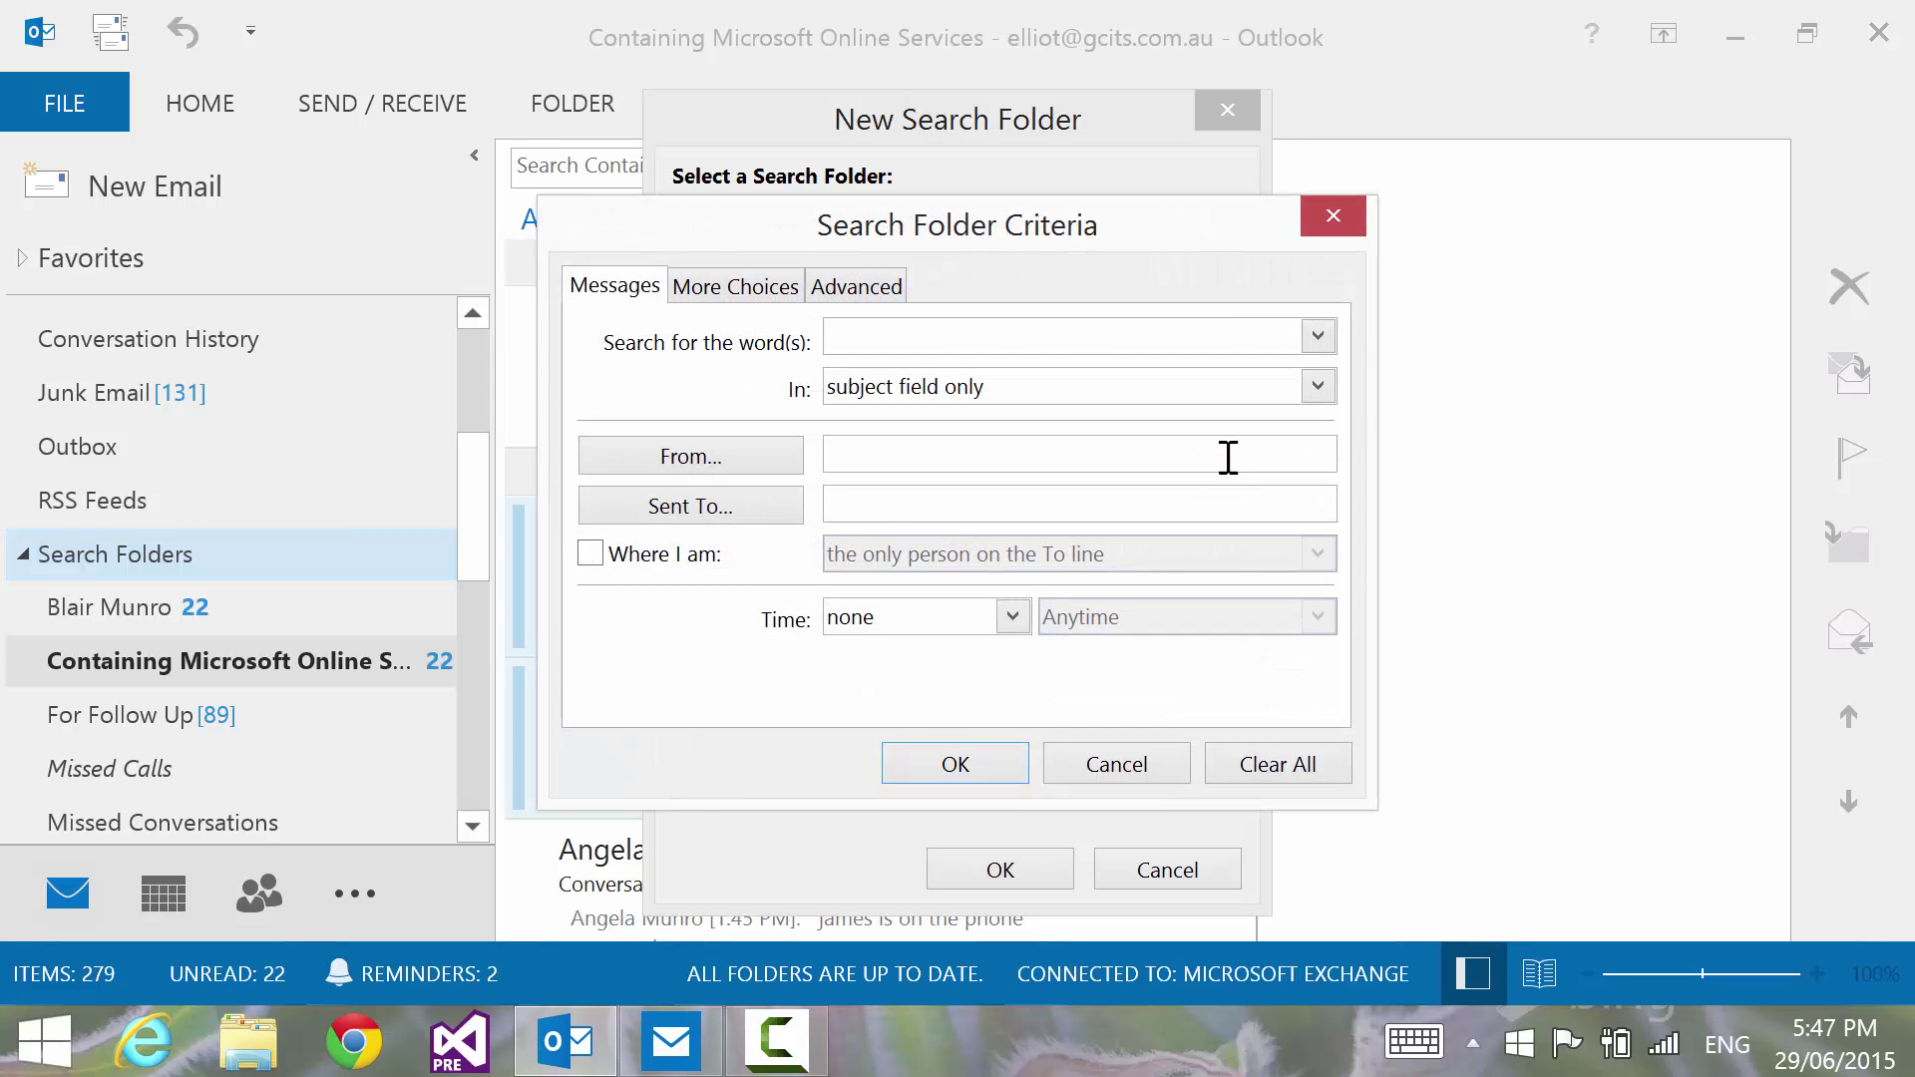
{"action": "left_click", "coordinate": [1317, 337]}
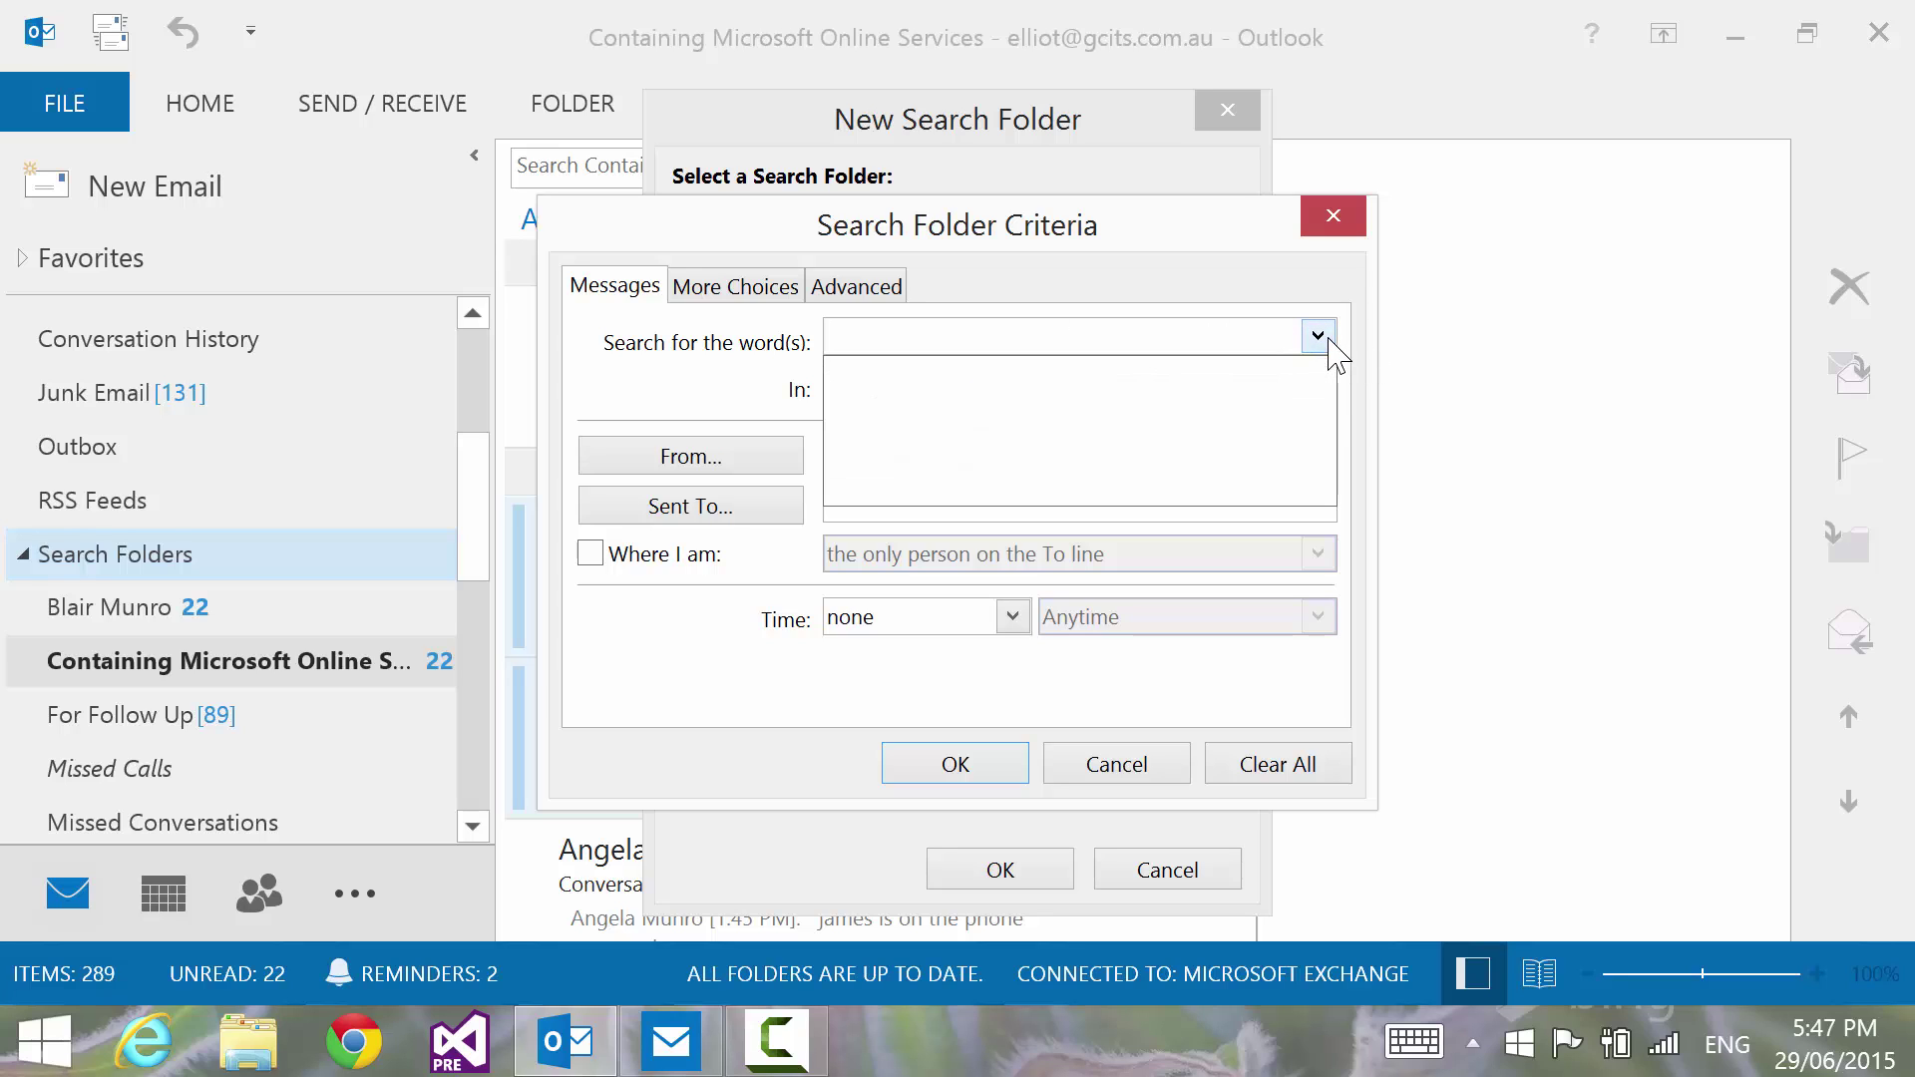
{"action": "left_click", "coordinate": [1317, 337]}
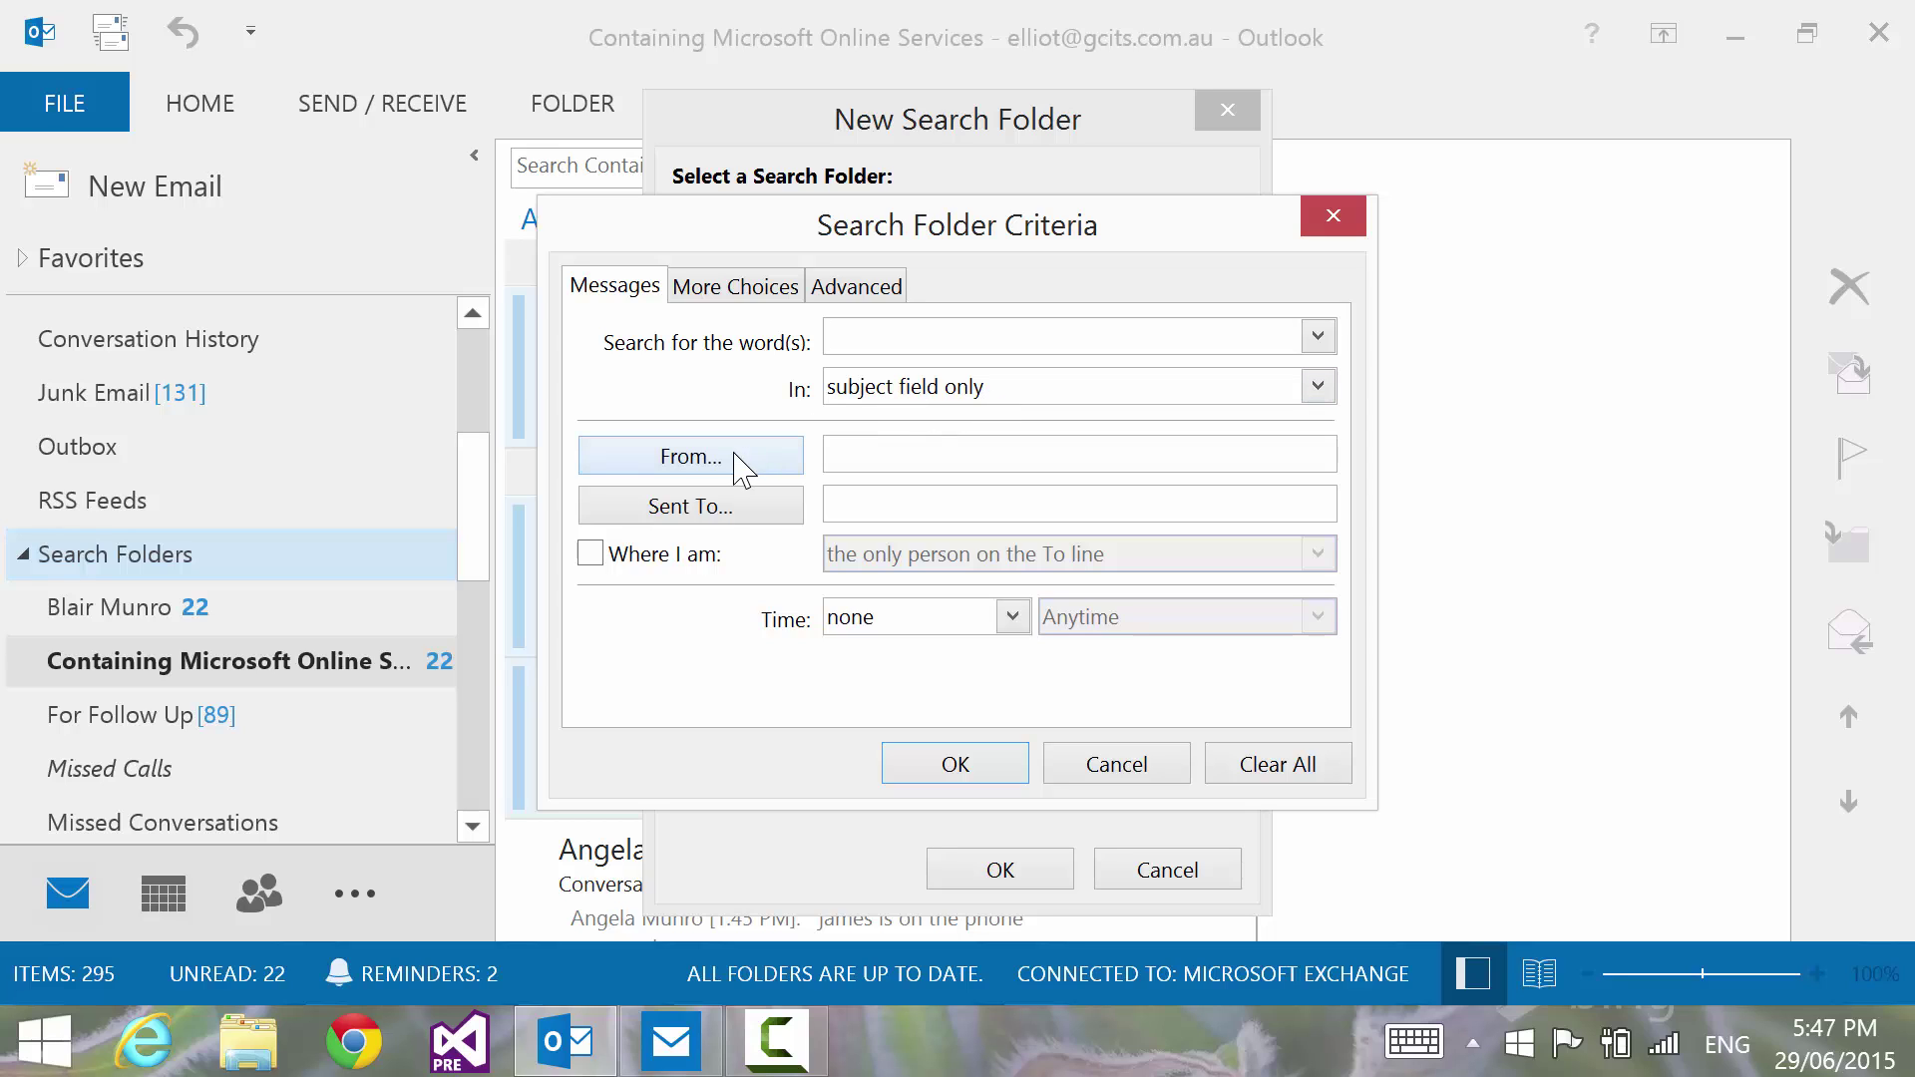
- Keep mail where I am the only person on the To line, received at Anytime
{"action": "left_click", "coordinate": [590, 555]}
{"action": "left_click", "coordinate": [1318, 554]}
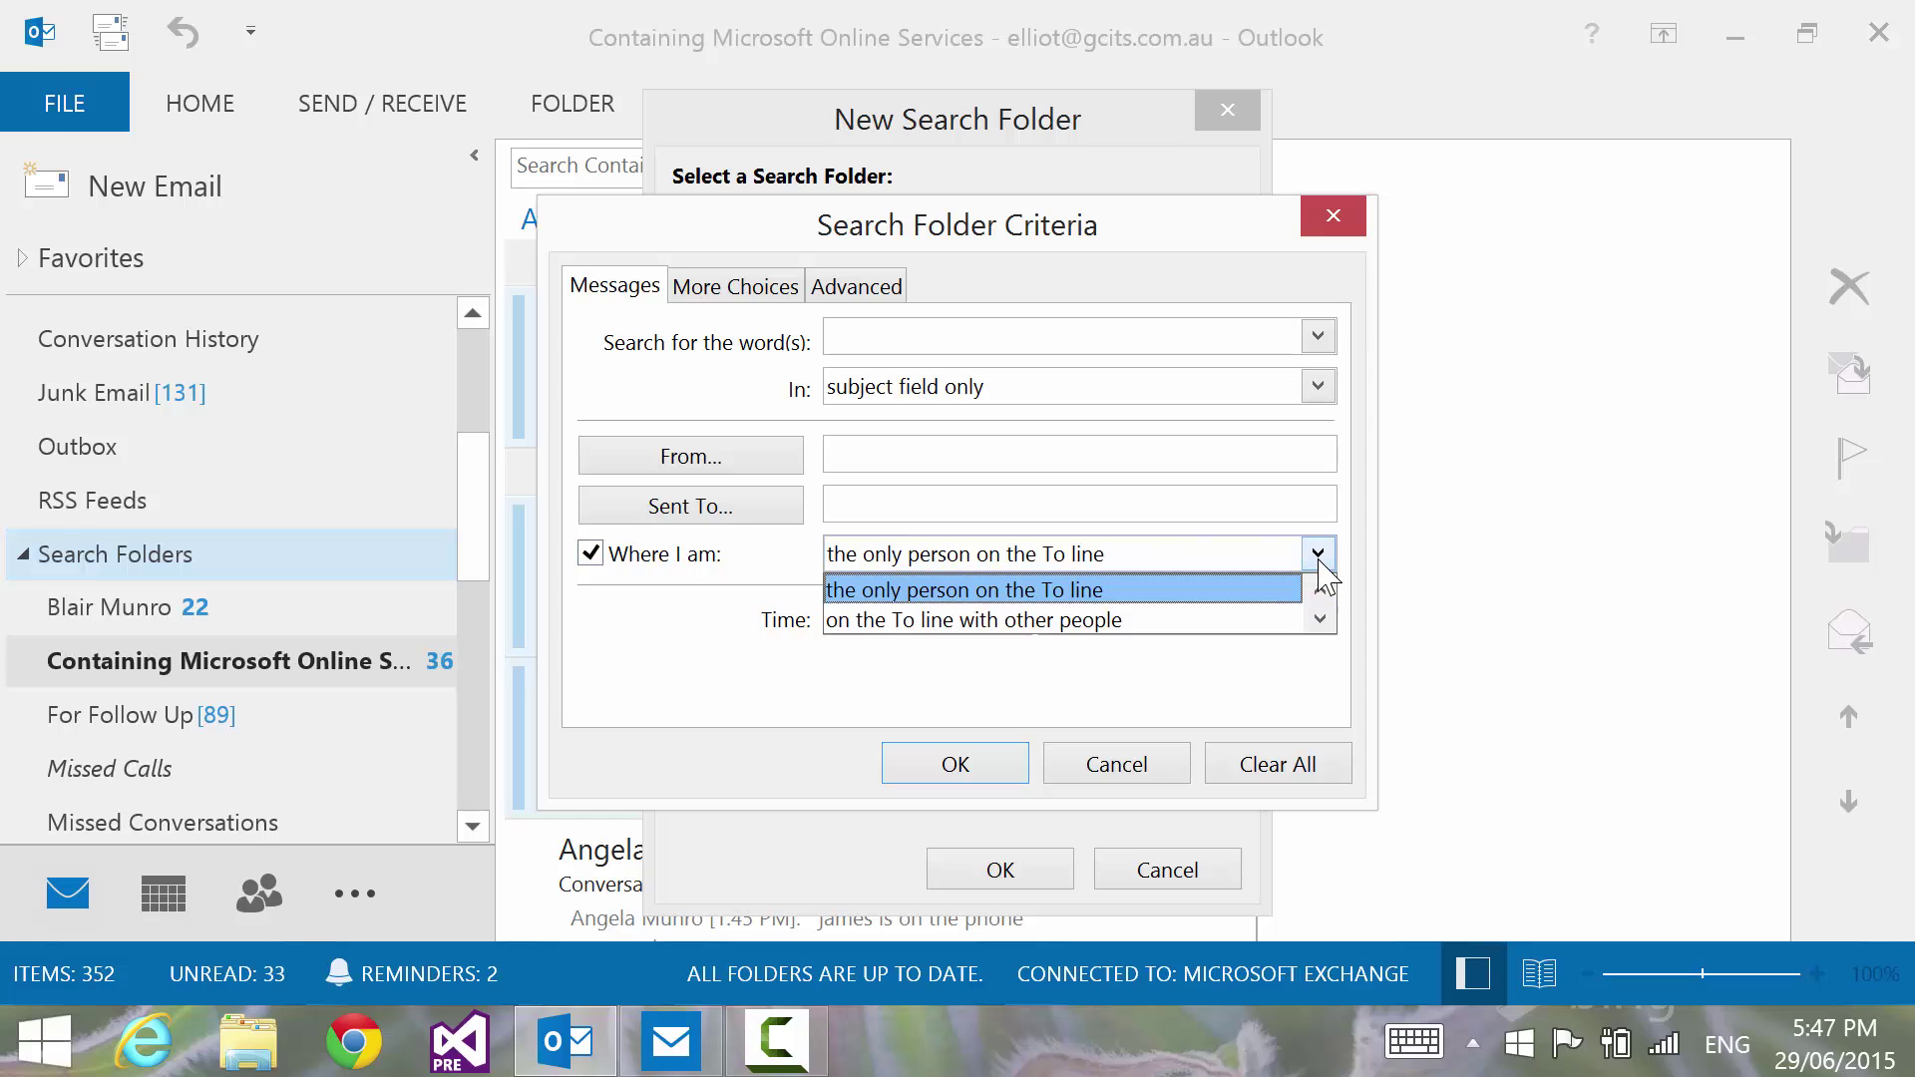
{"action": "left_click", "coordinate": [1322, 621]}
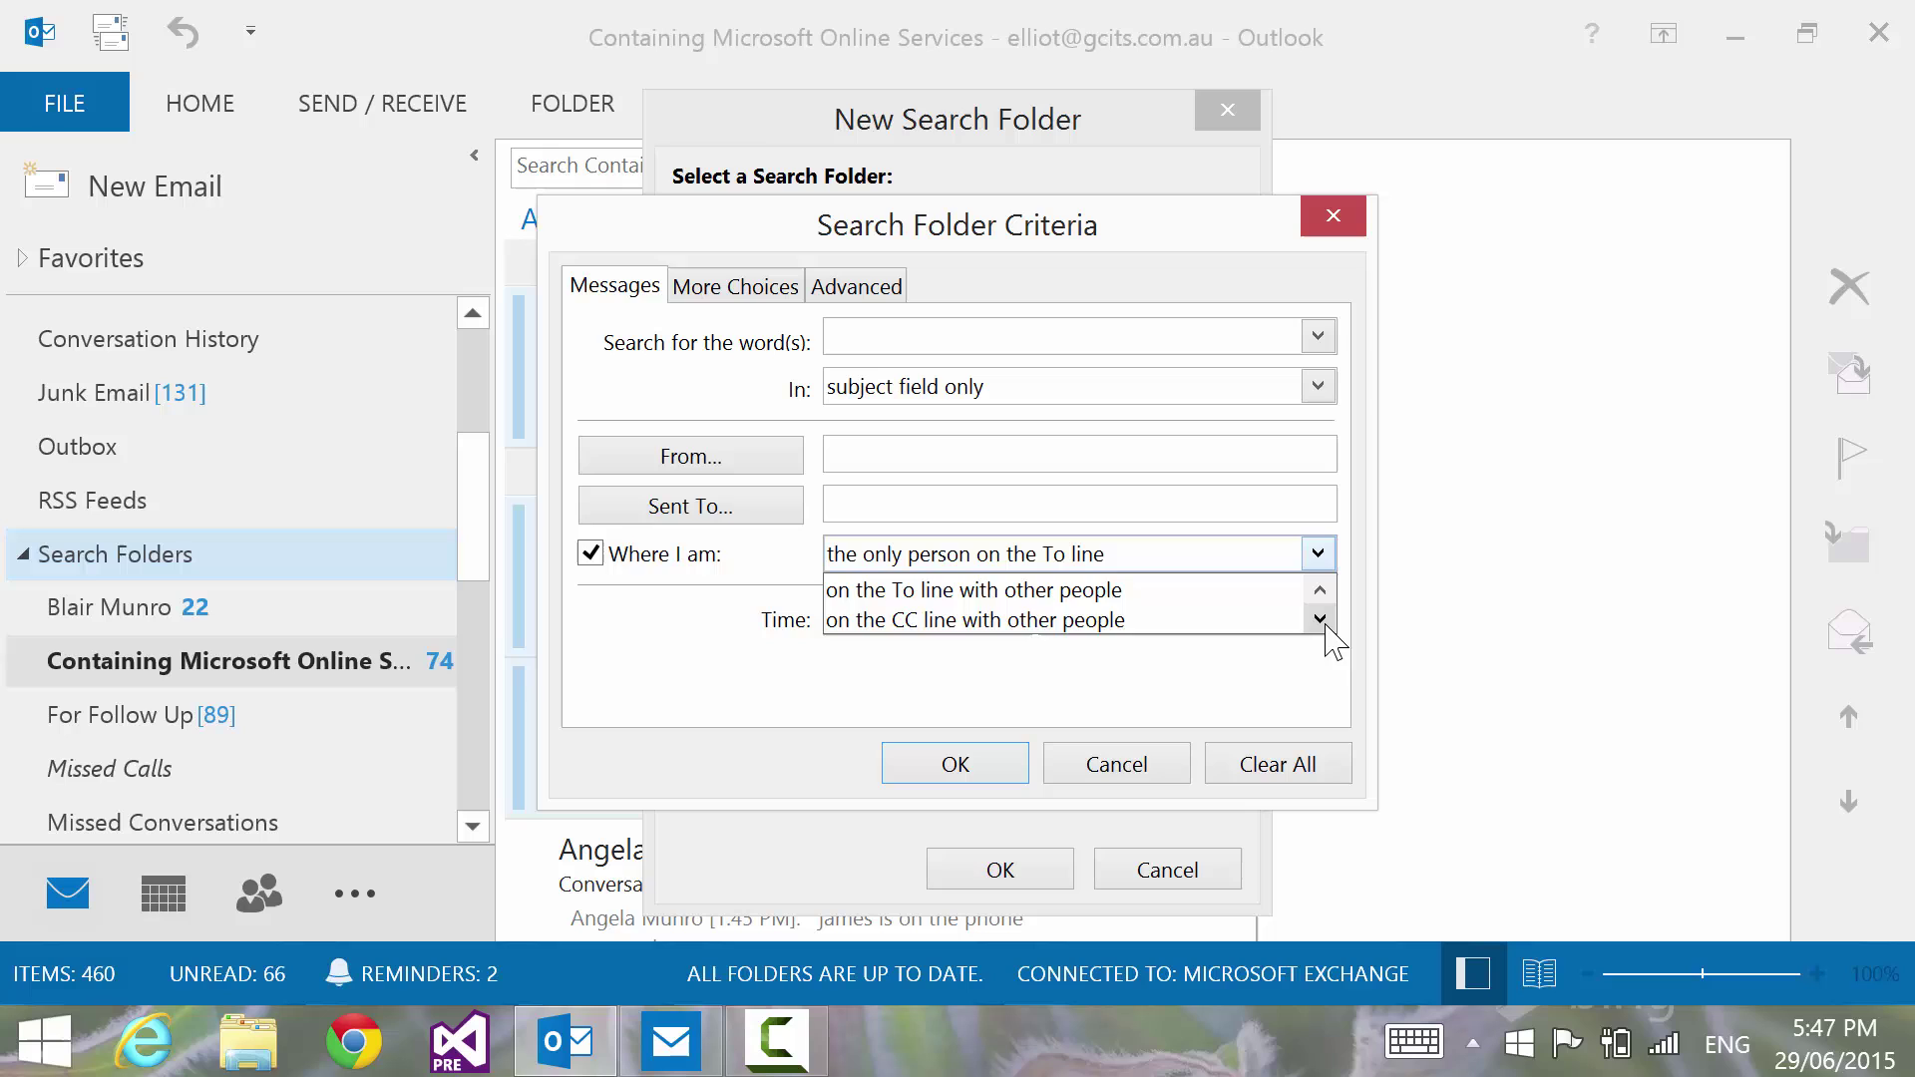
{"action": "left_click", "coordinate": [590, 557]}
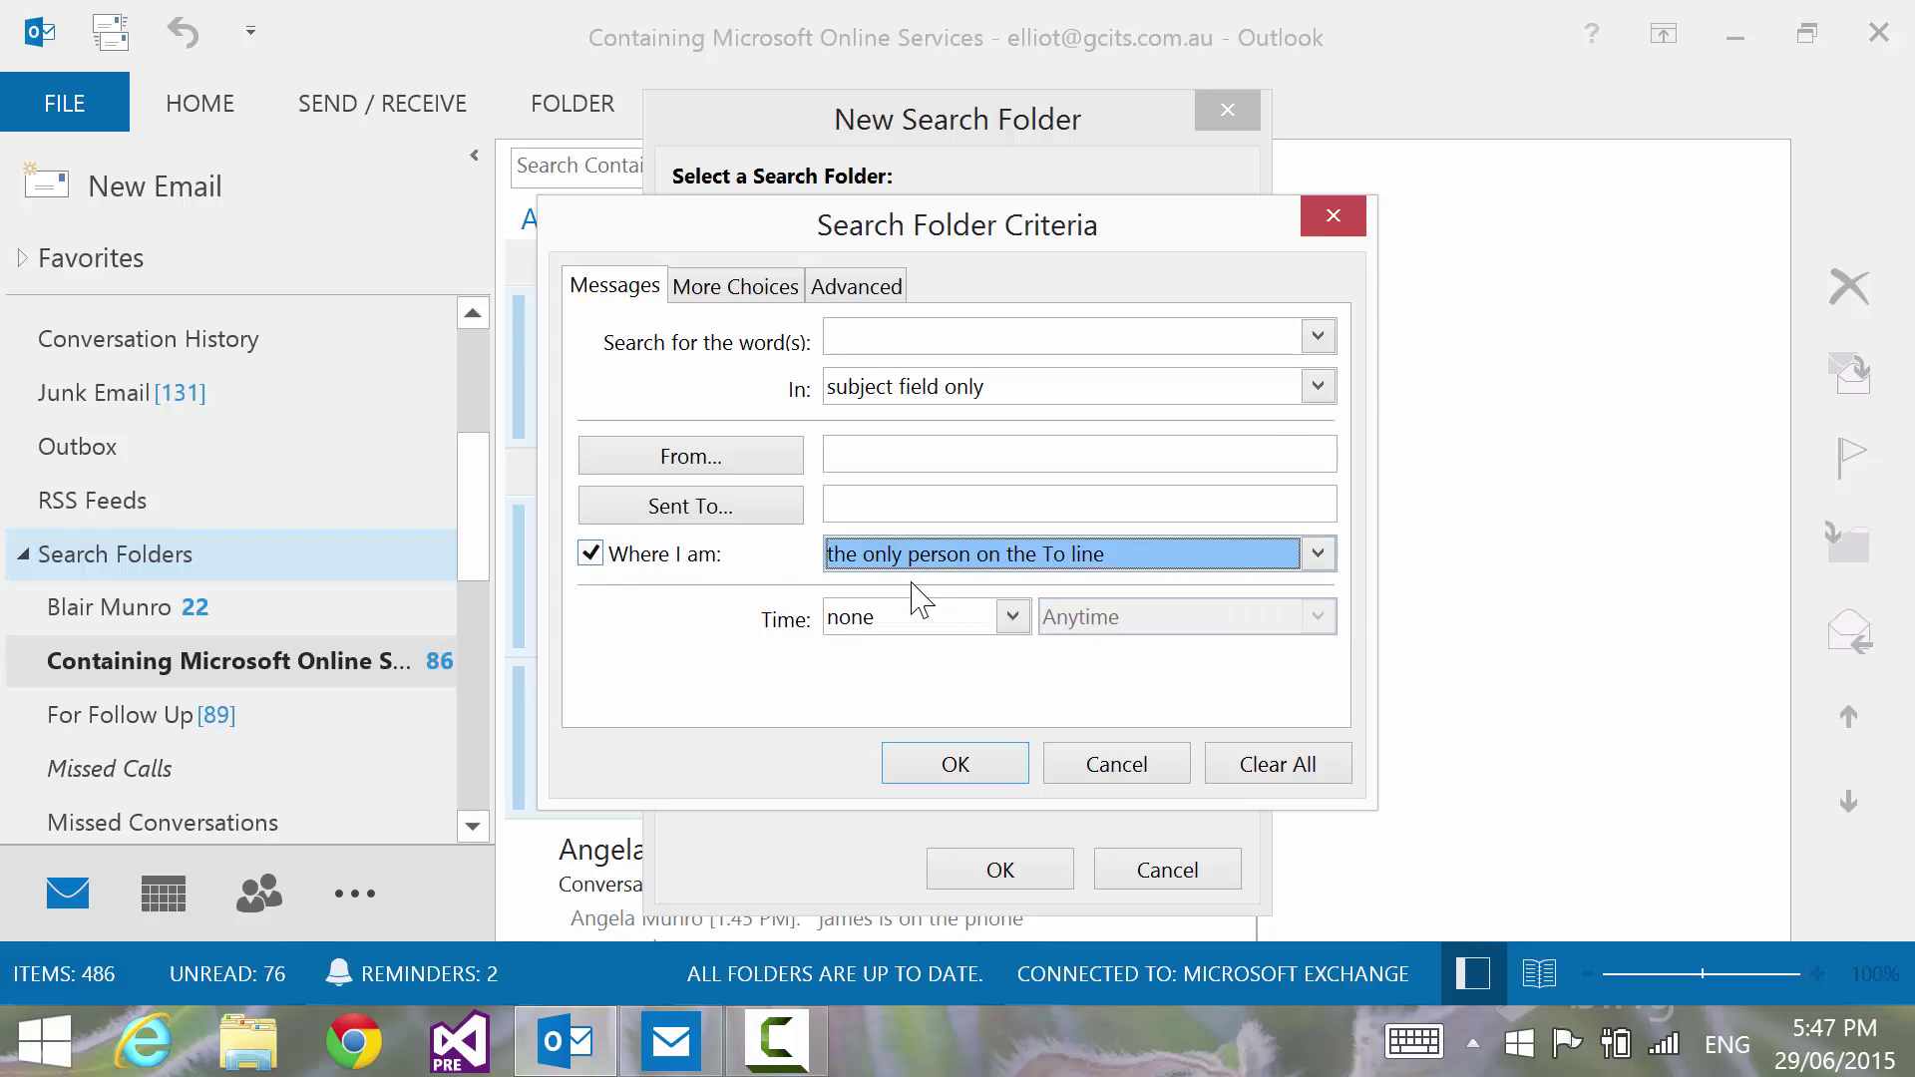
{"action": "left_click", "coordinate": [1012, 618]}
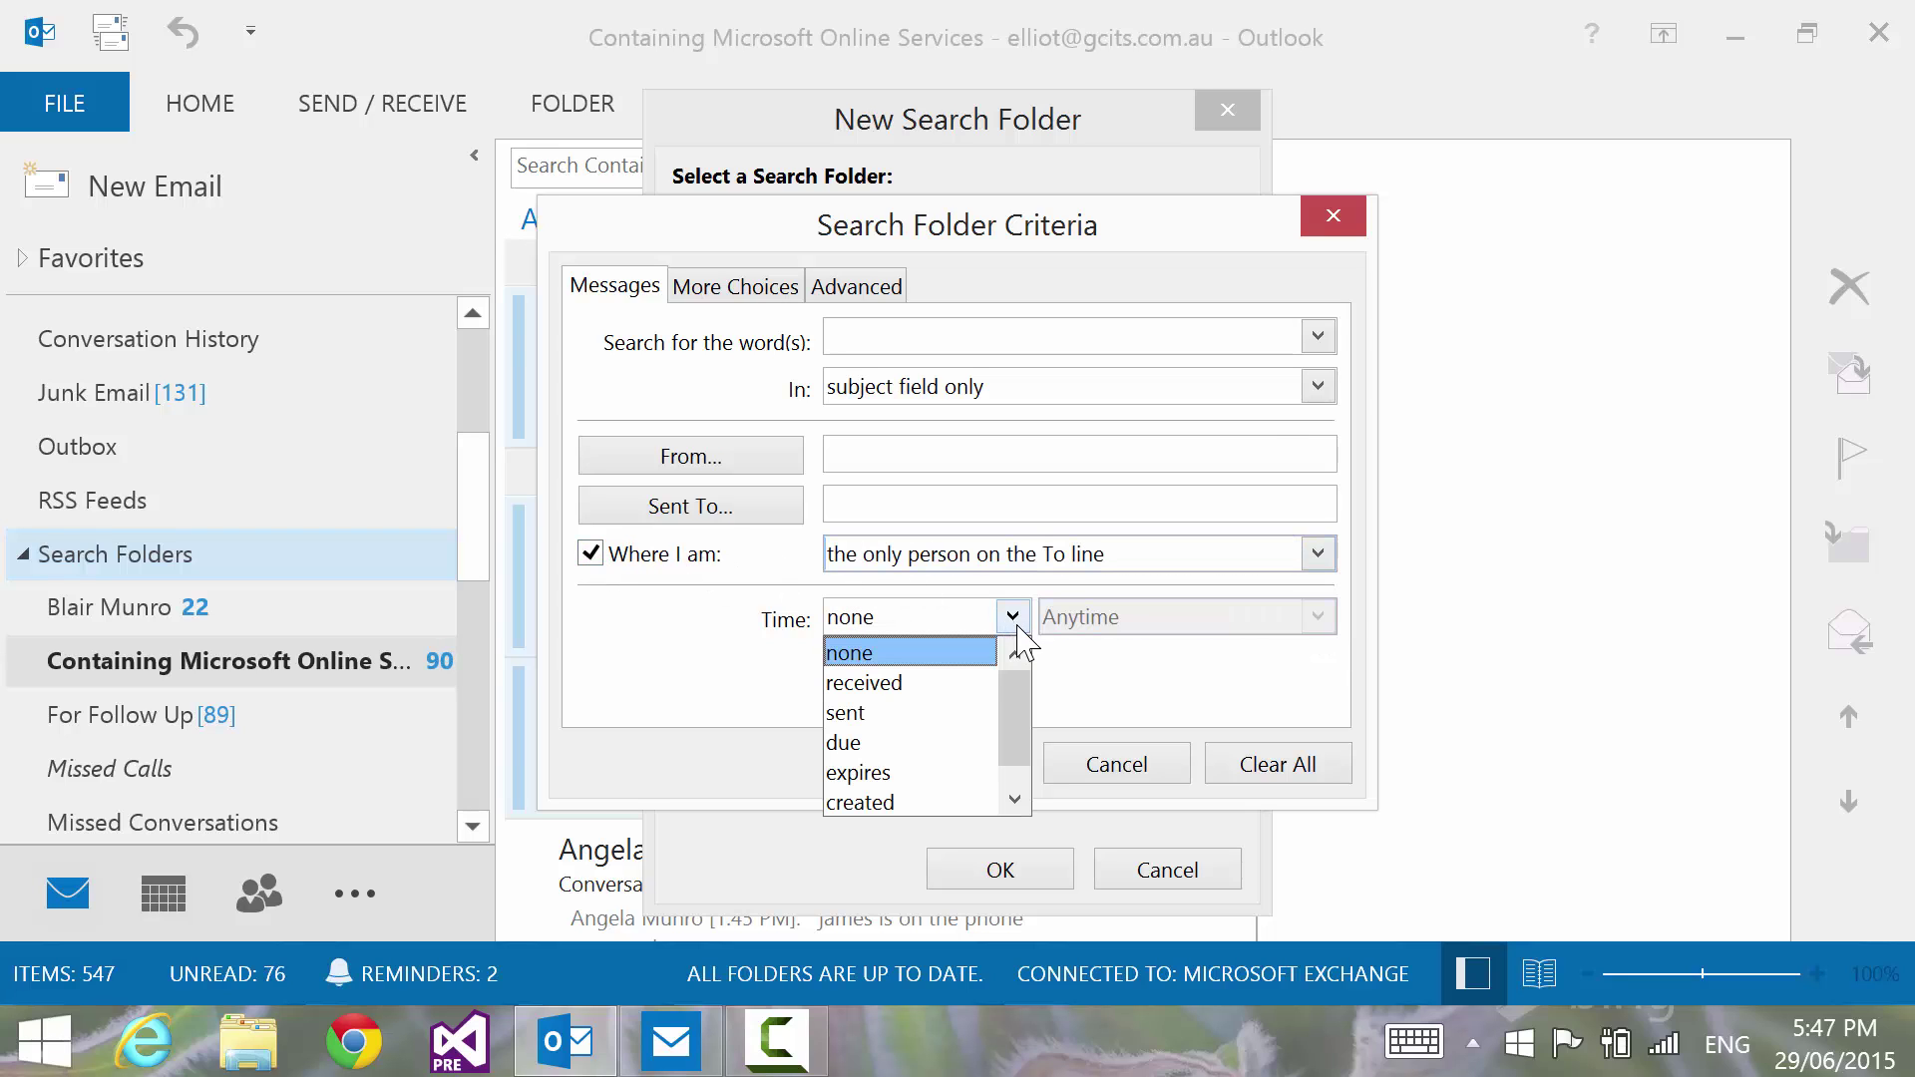
{"action": "left_click", "coordinate": [953, 683]}
{"action": "left_click", "coordinate": [1317, 617]}
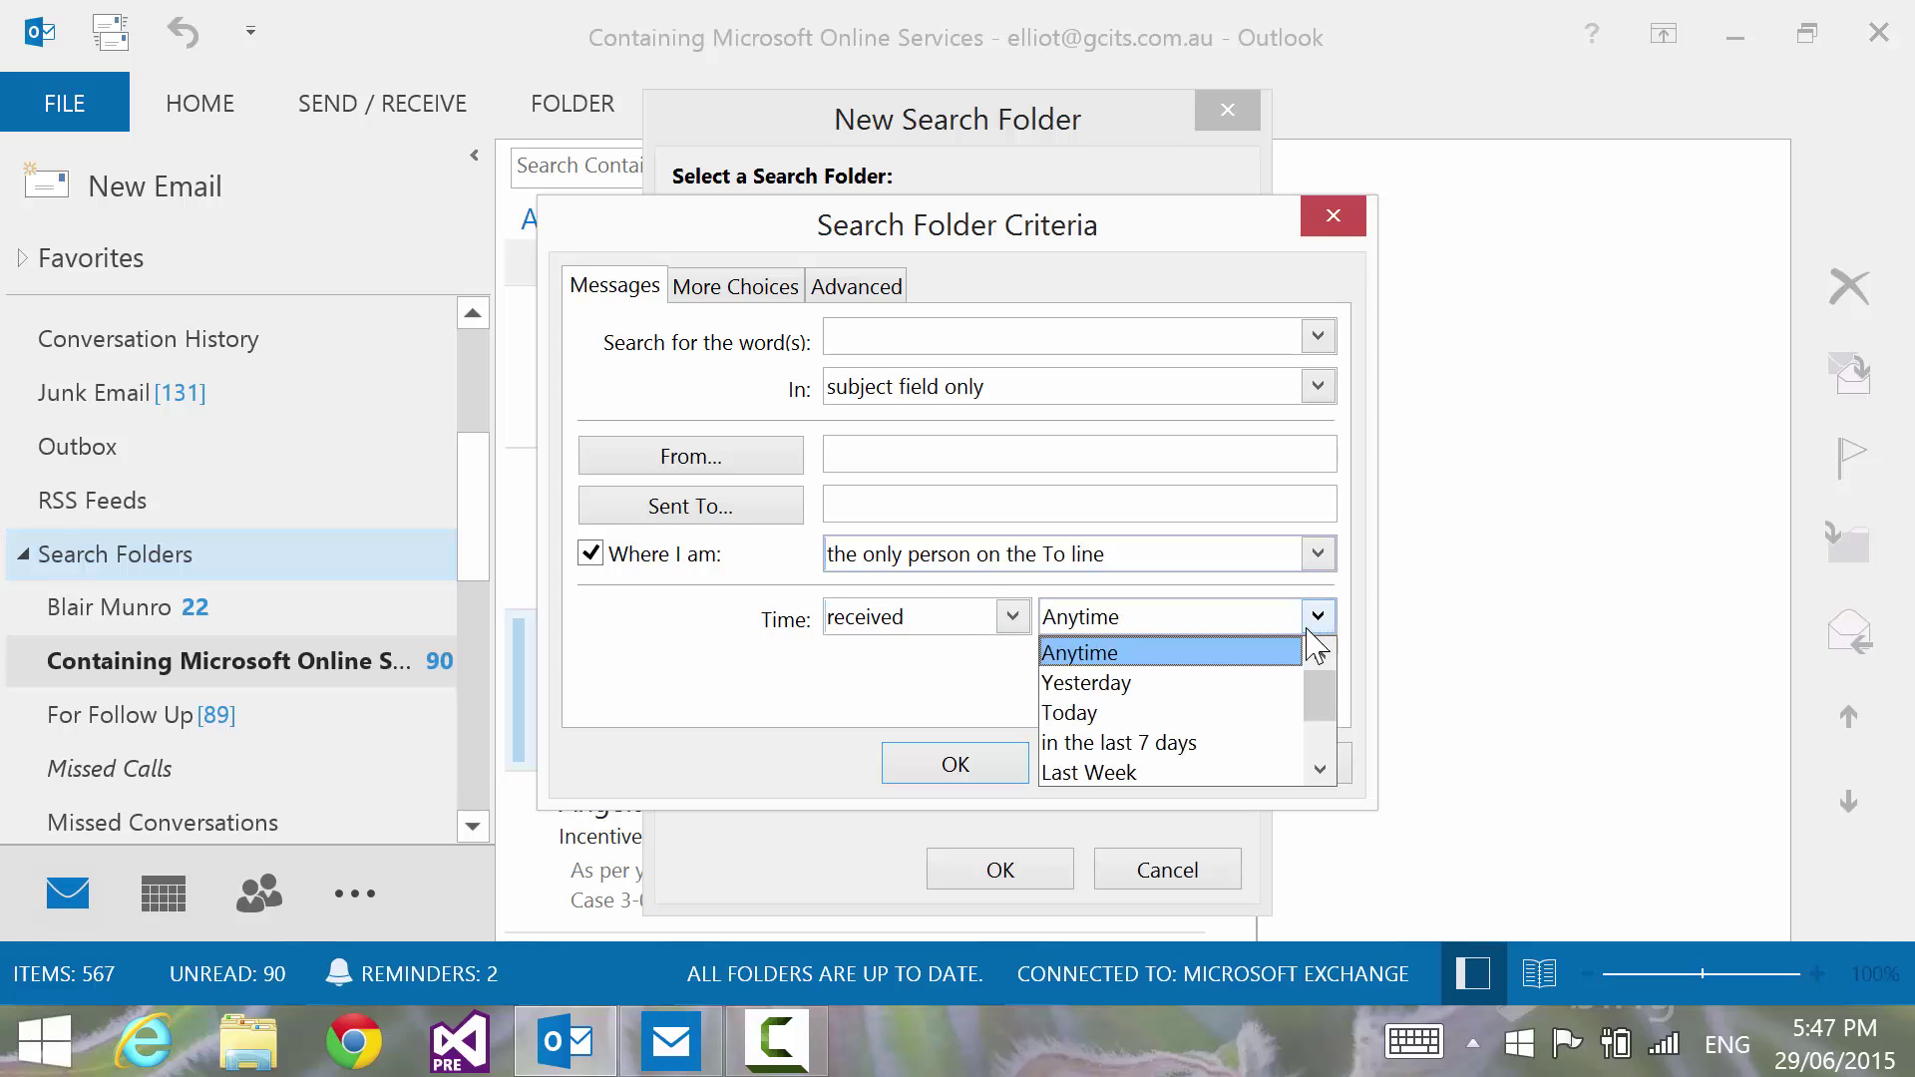
{"action": "left_click_drag", "start_coordinate": [1337, 715], "coordinate": [1334, 760]}
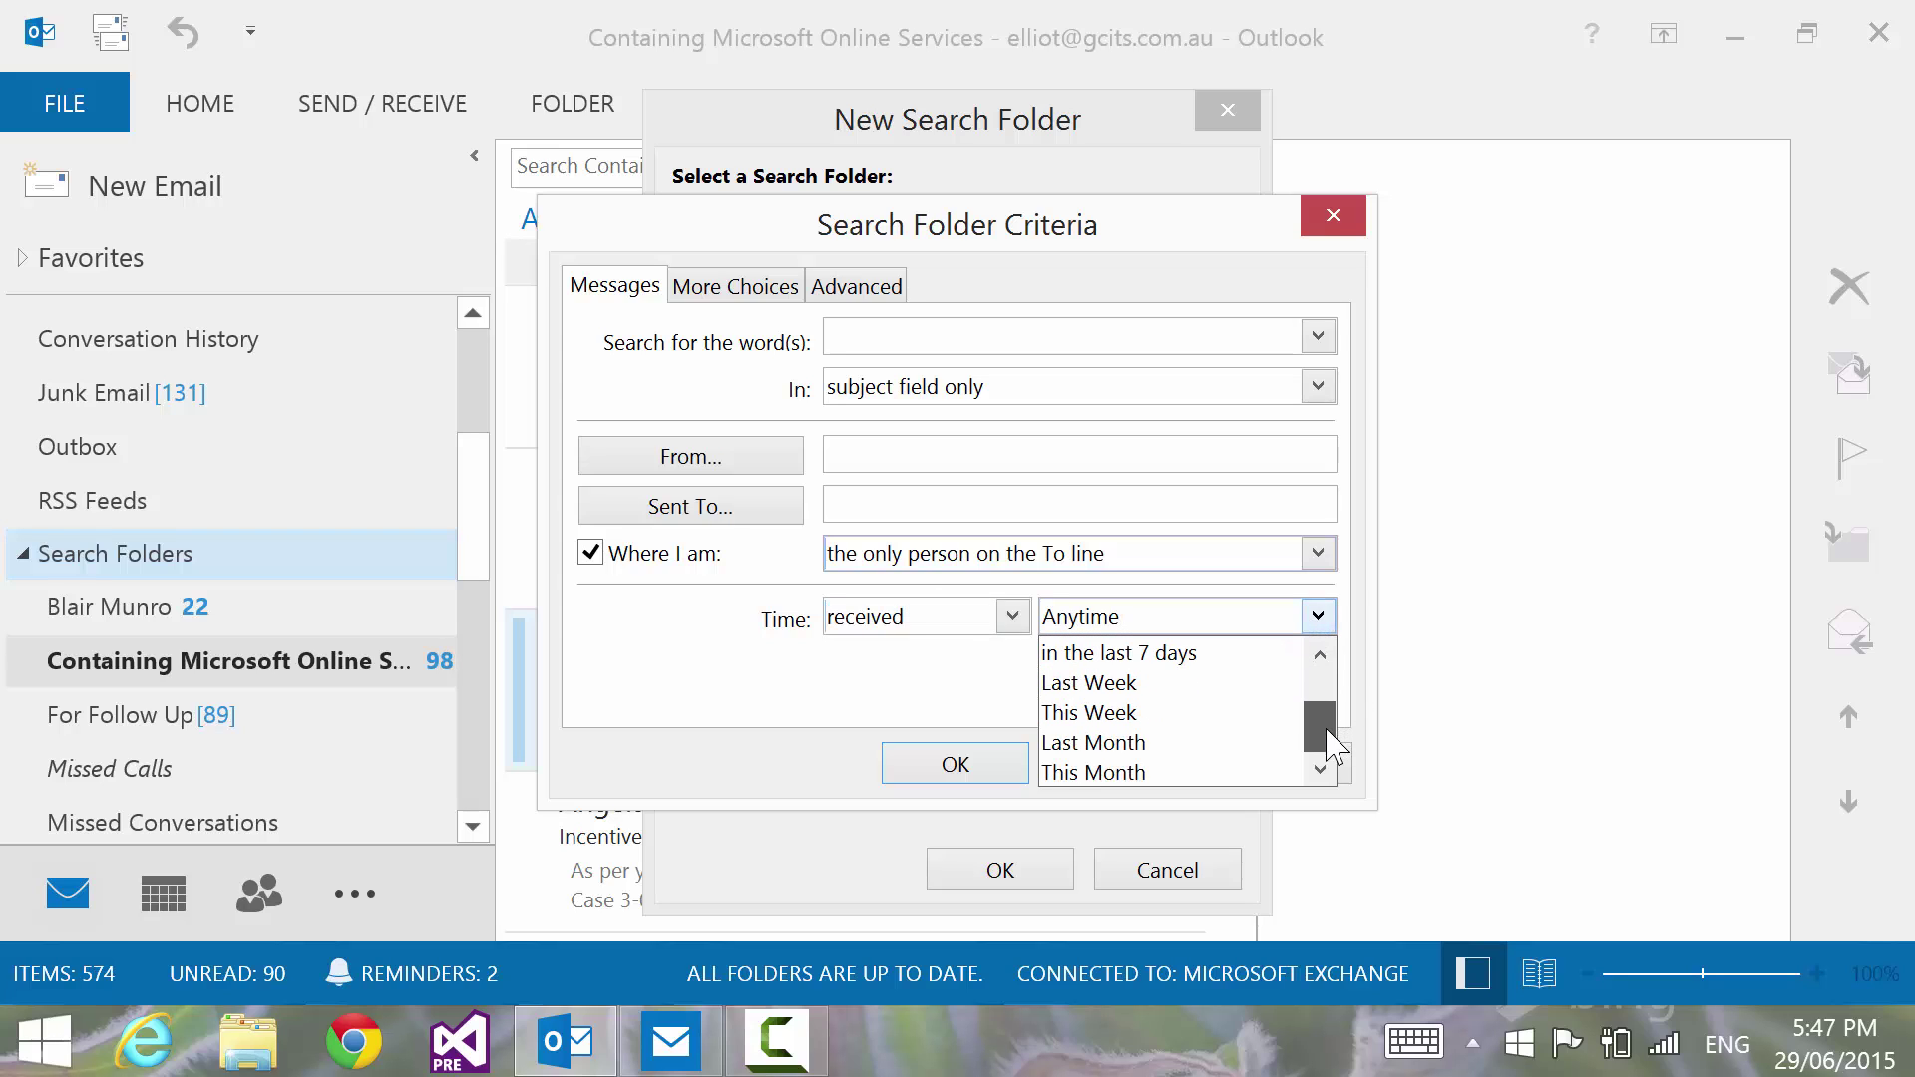
{"action": "left_click", "coordinate": [941, 678]}
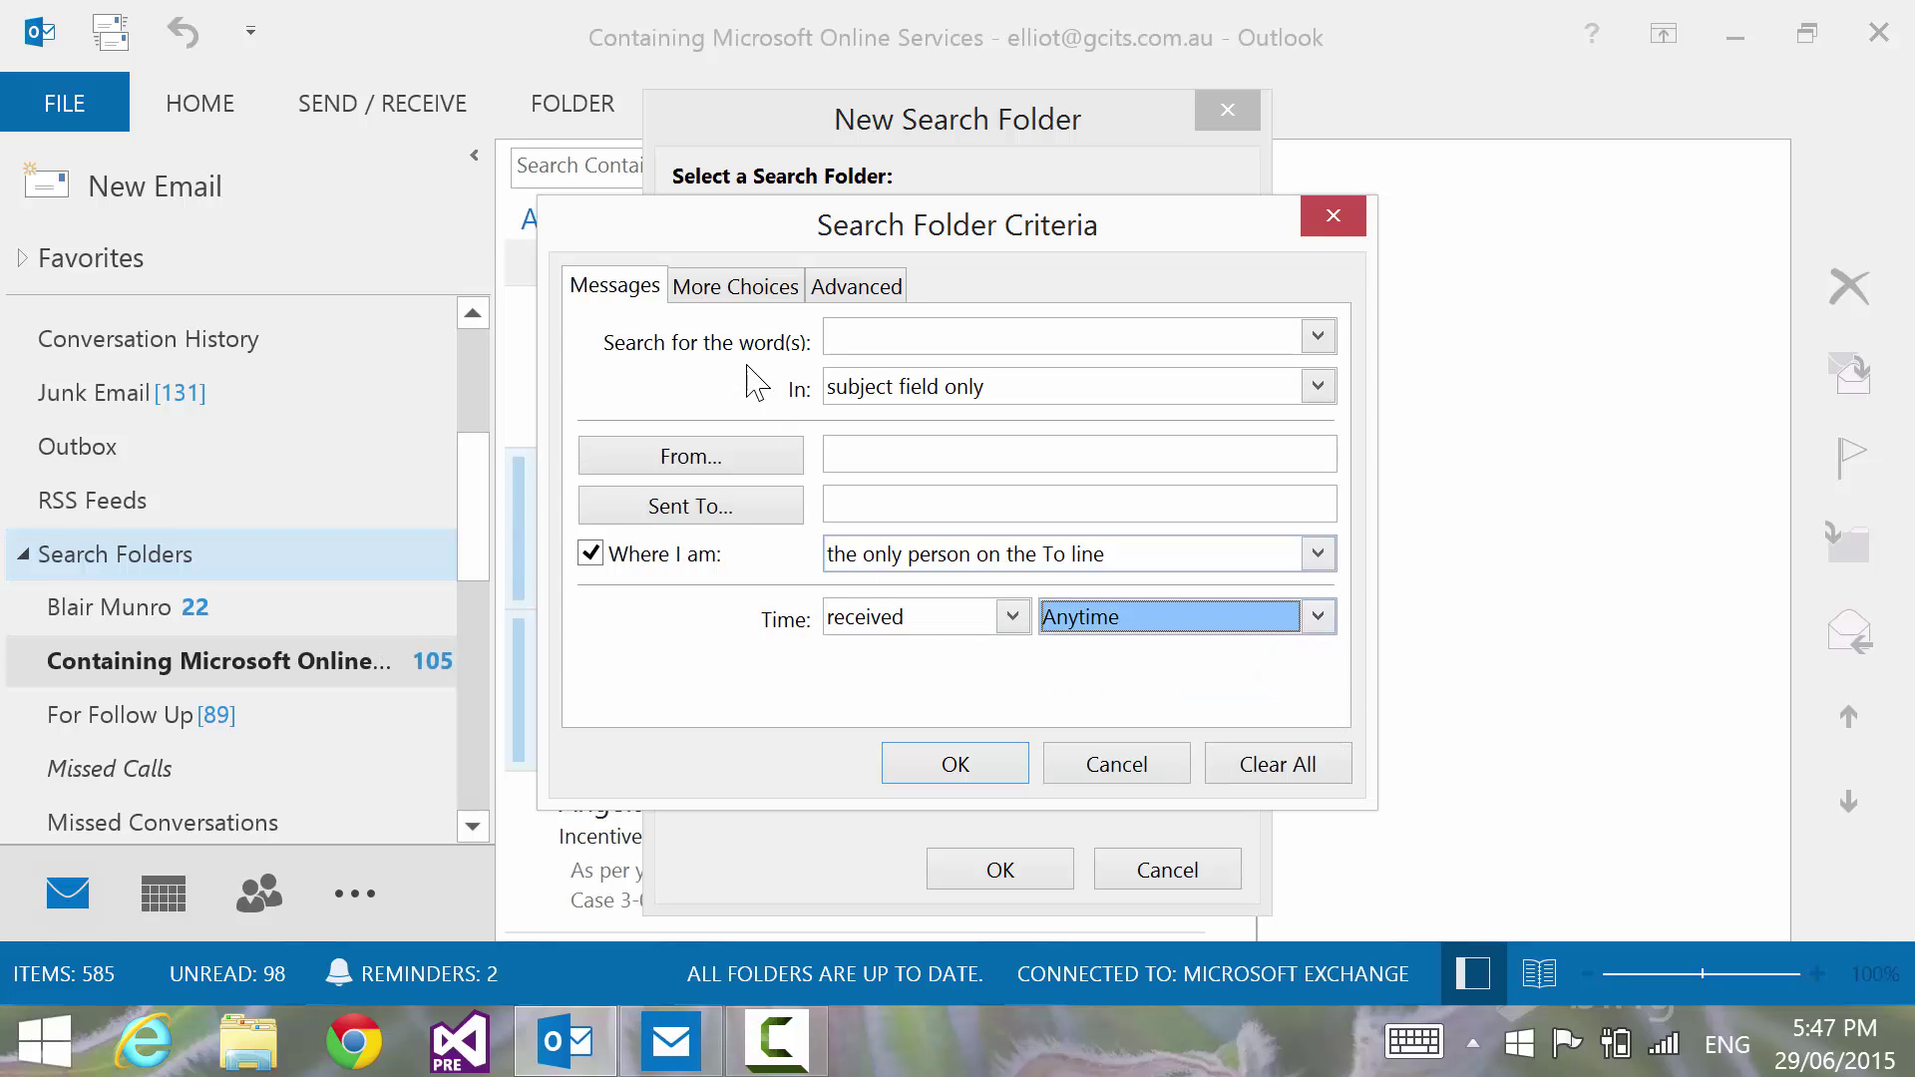
- On More Choices, limit the folder to unread items with attachments, skipping categories
{"action": "left_click", "coordinate": [725, 287]}
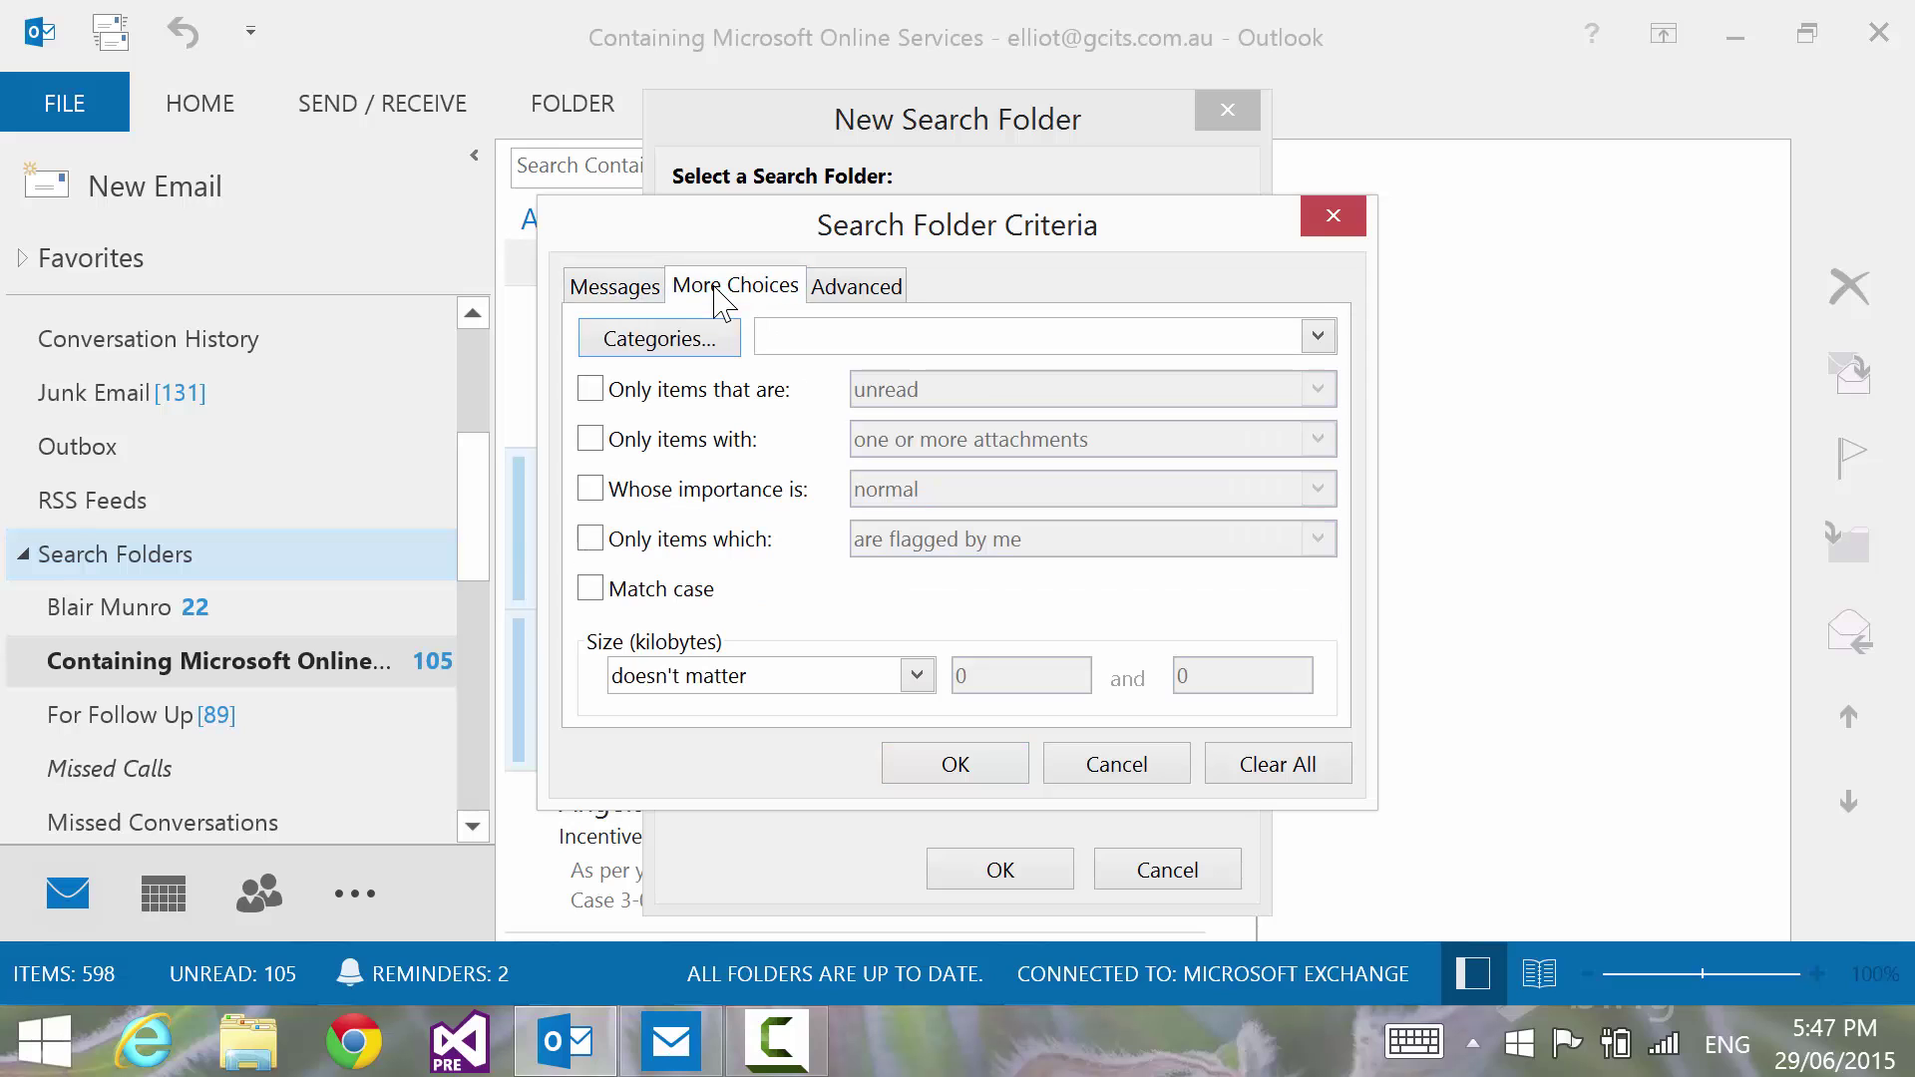
{"action": "left_click", "coordinate": [679, 344]}
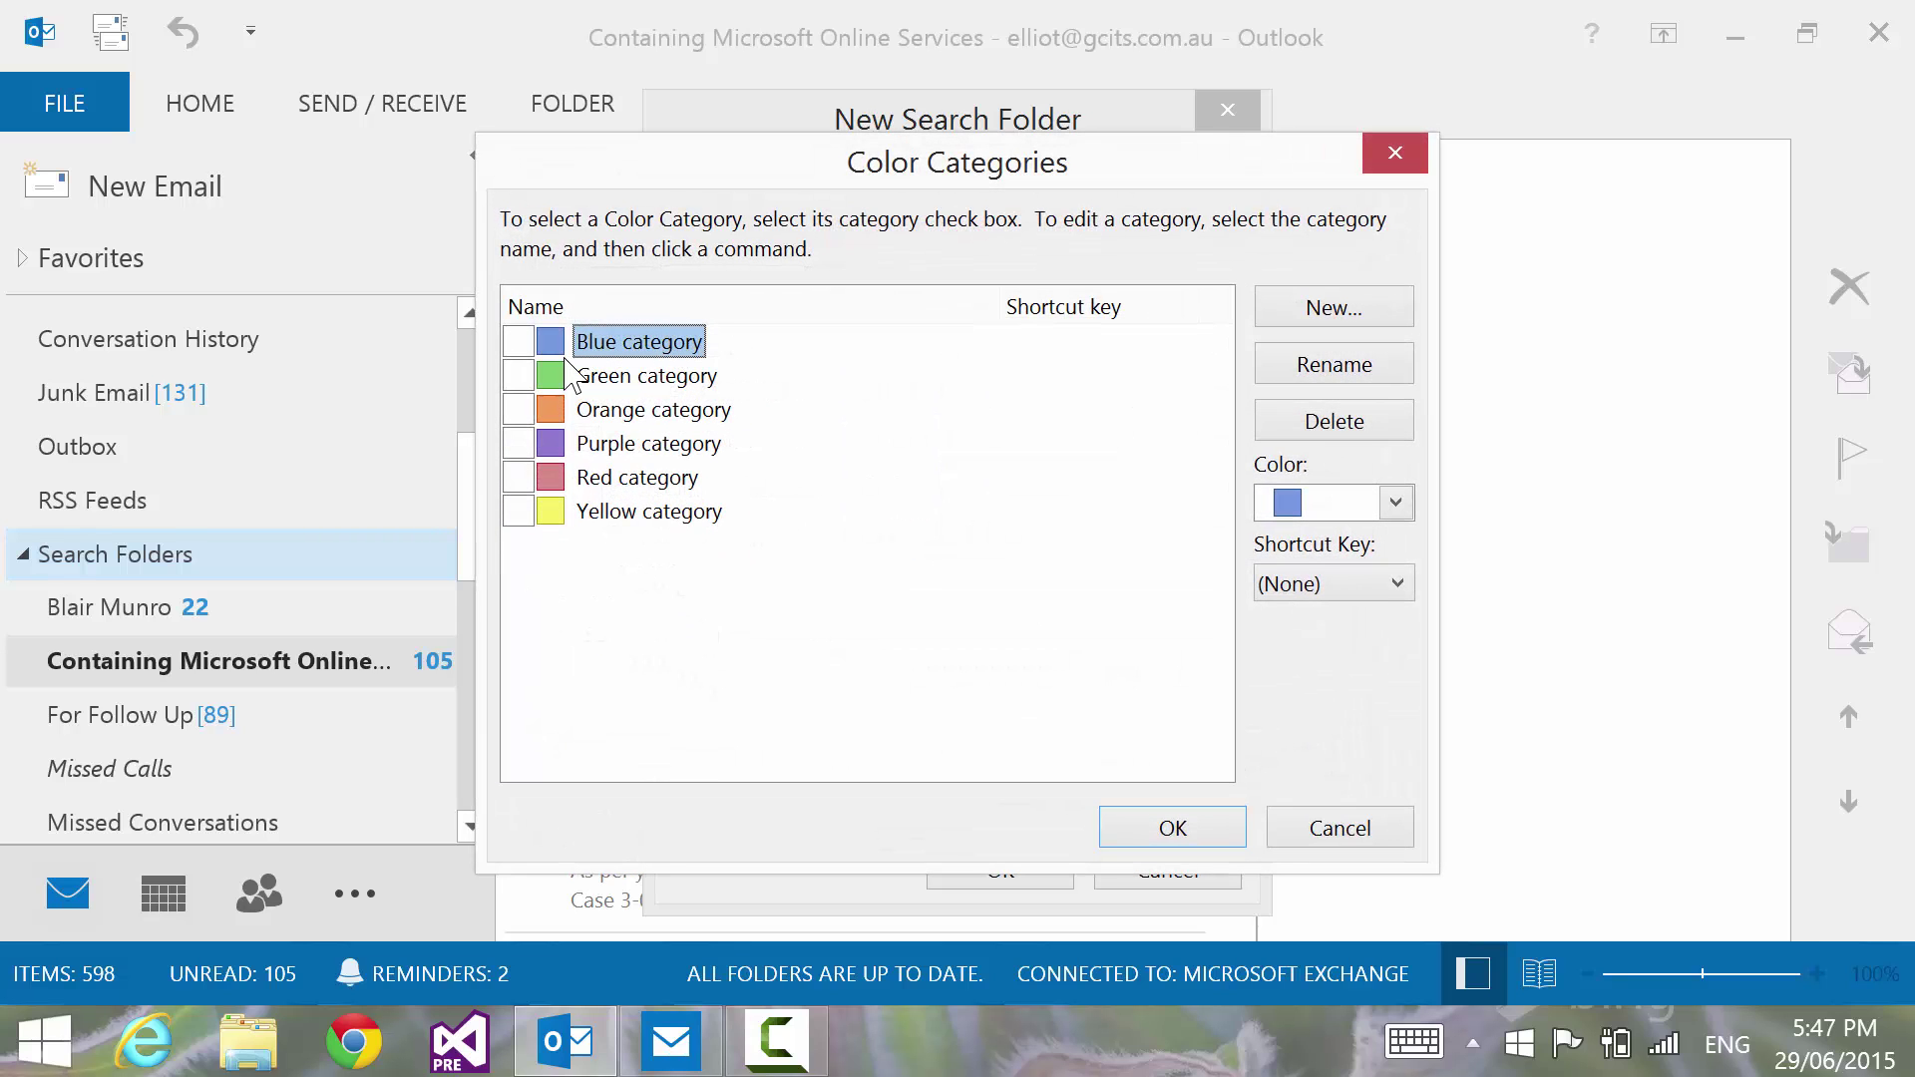
{"action": "left_click", "coordinate": [1315, 826]}
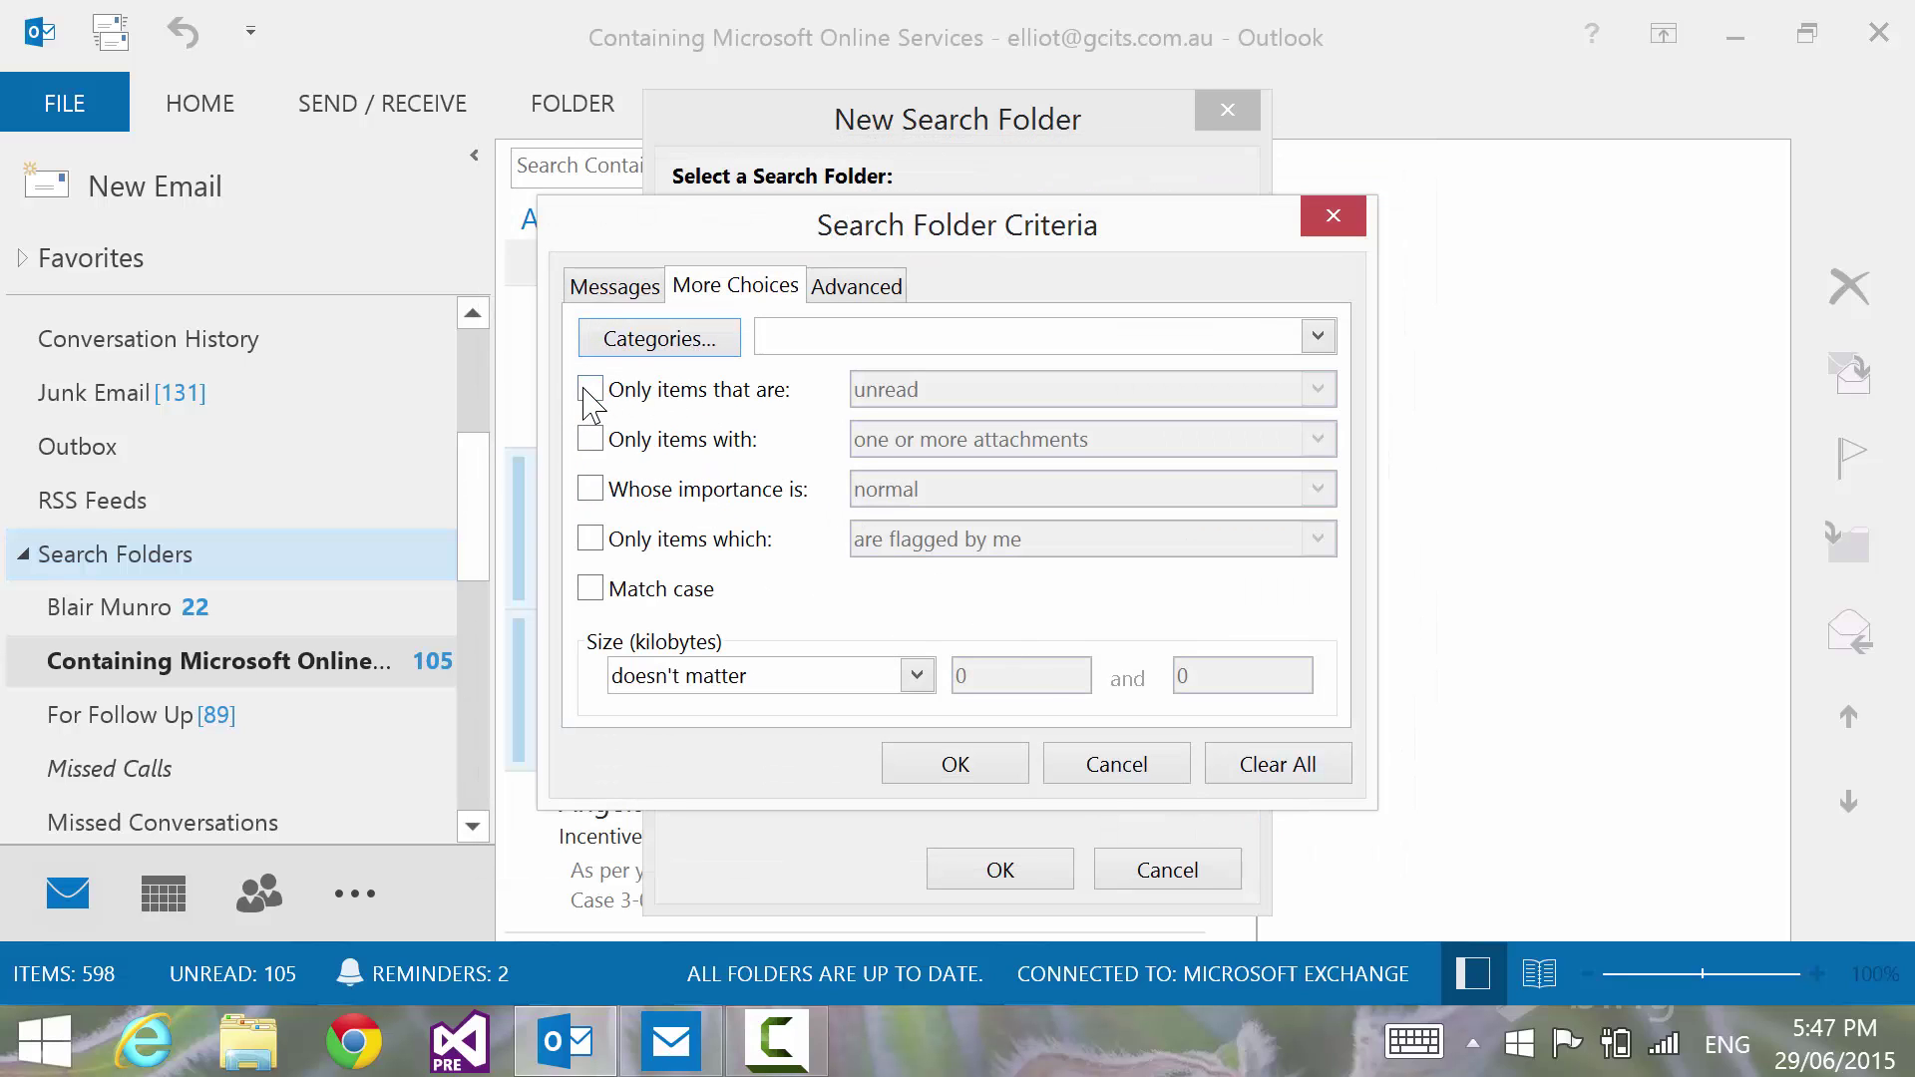
{"action": "left_click", "coordinate": [589, 391]}
{"action": "left_click", "coordinate": [723, 447]}
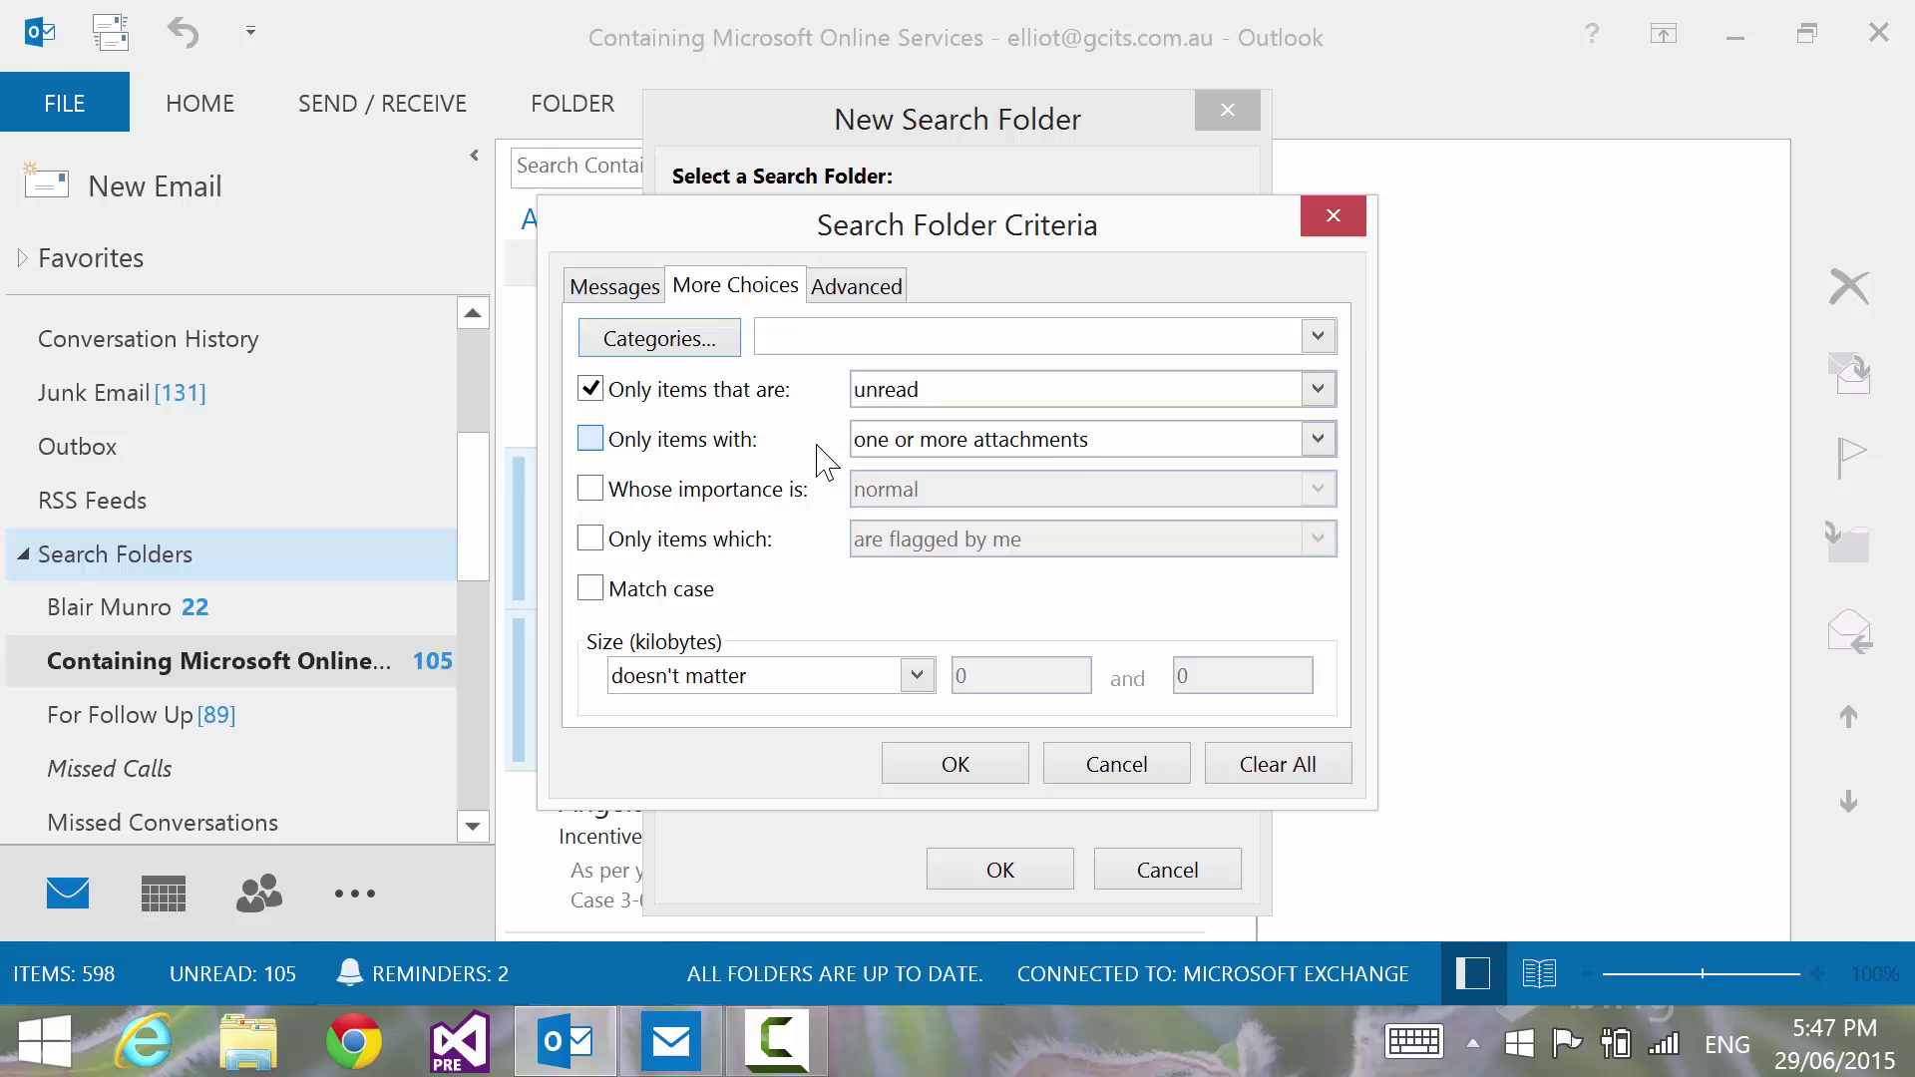
- Add conditions for normal importance and items flagged by me
{"action": "left_click", "coordinate": [750, 491]}
{"action": "left_click", "coordinate": [932, 494]}
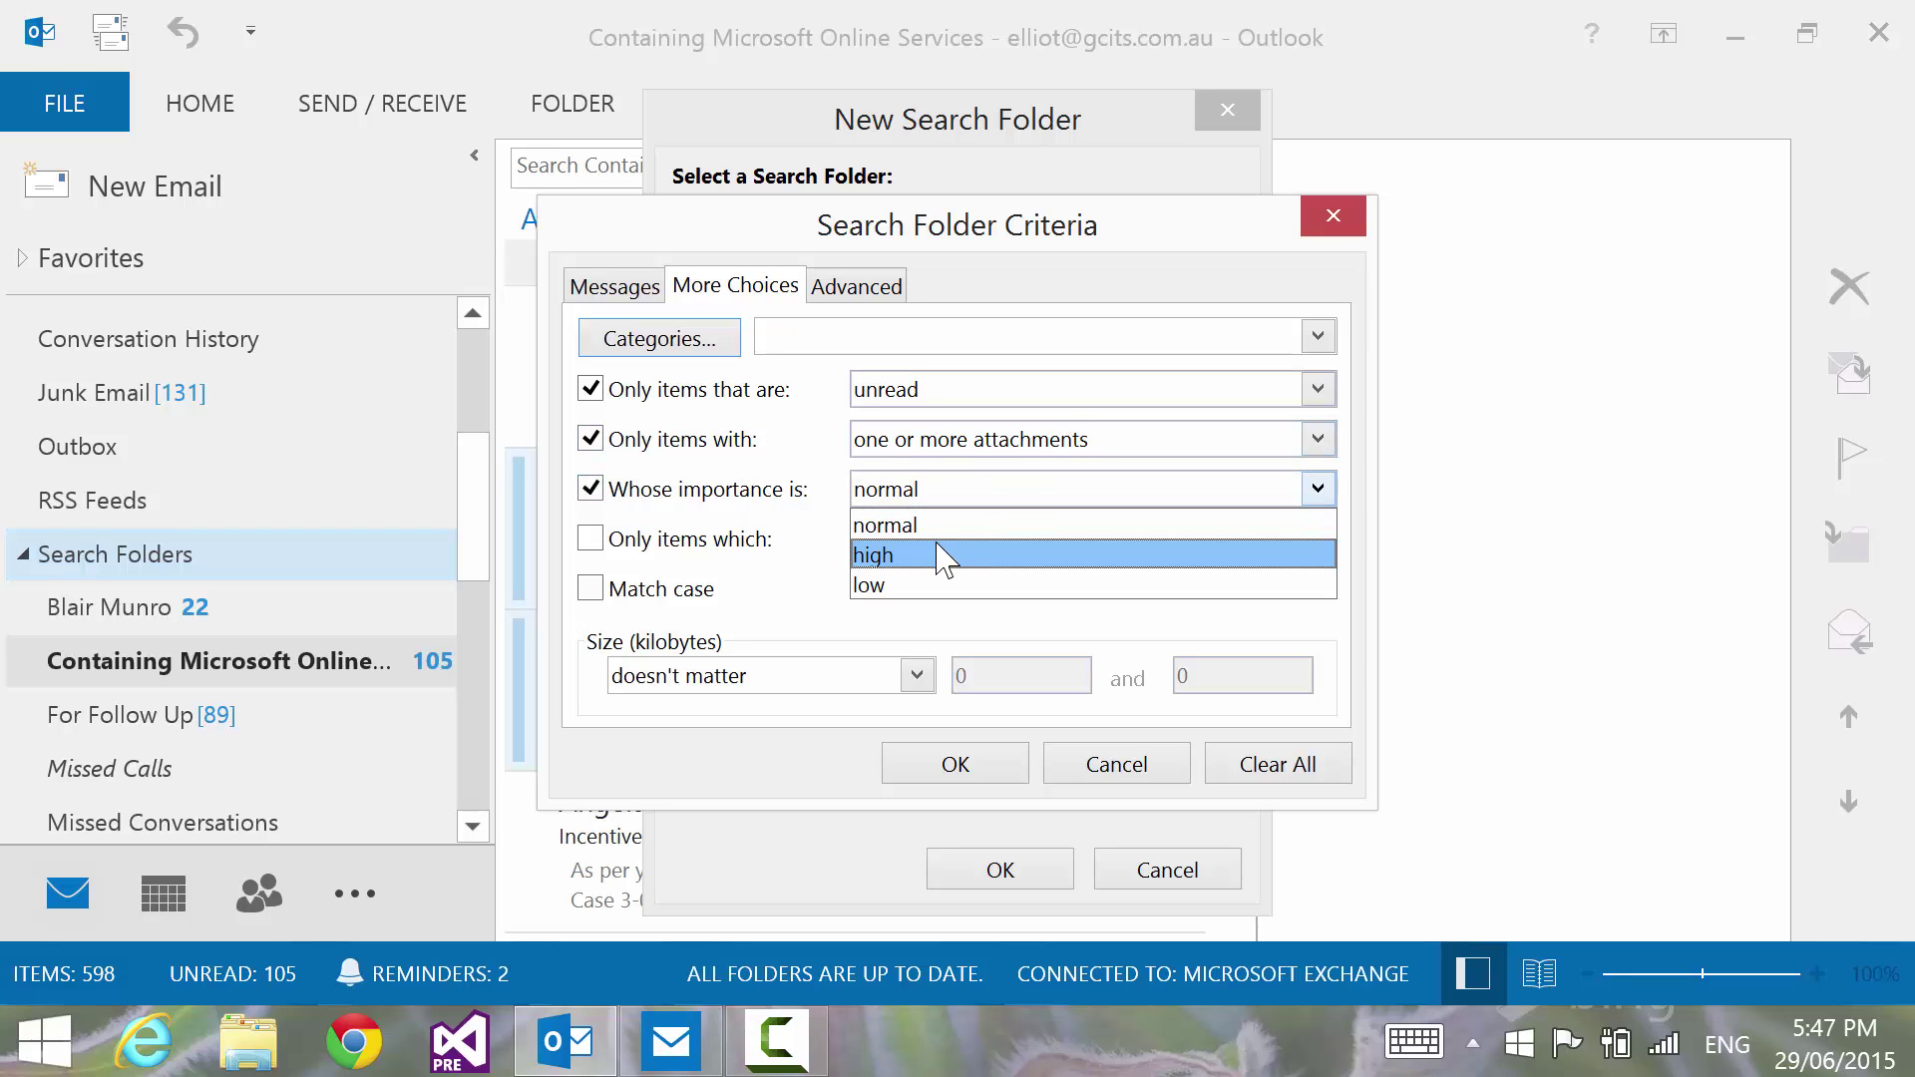
{"action": "left_click", "coordinate": [951, 499]}
{"action": "left_click", "coordinate": [685, 549]}
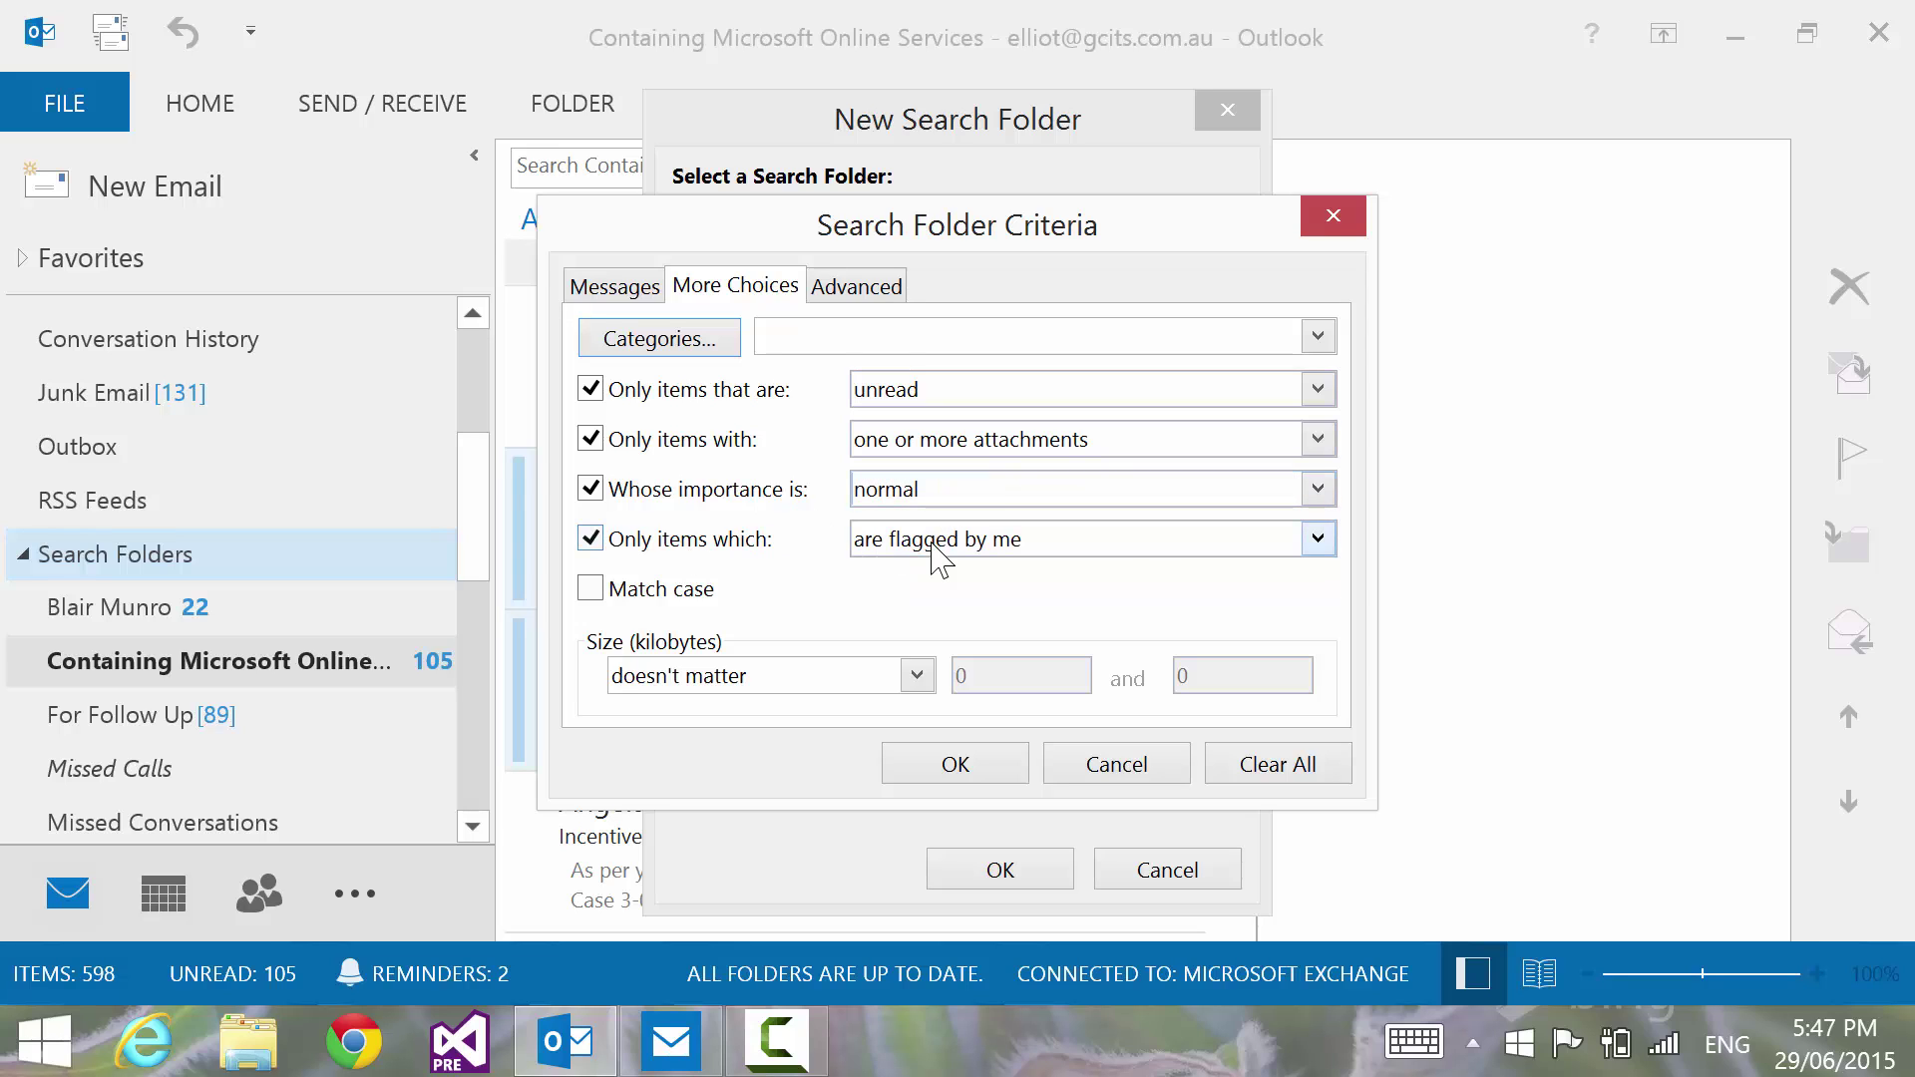
{"action": "left_click", "coordinate": [940, 544]}
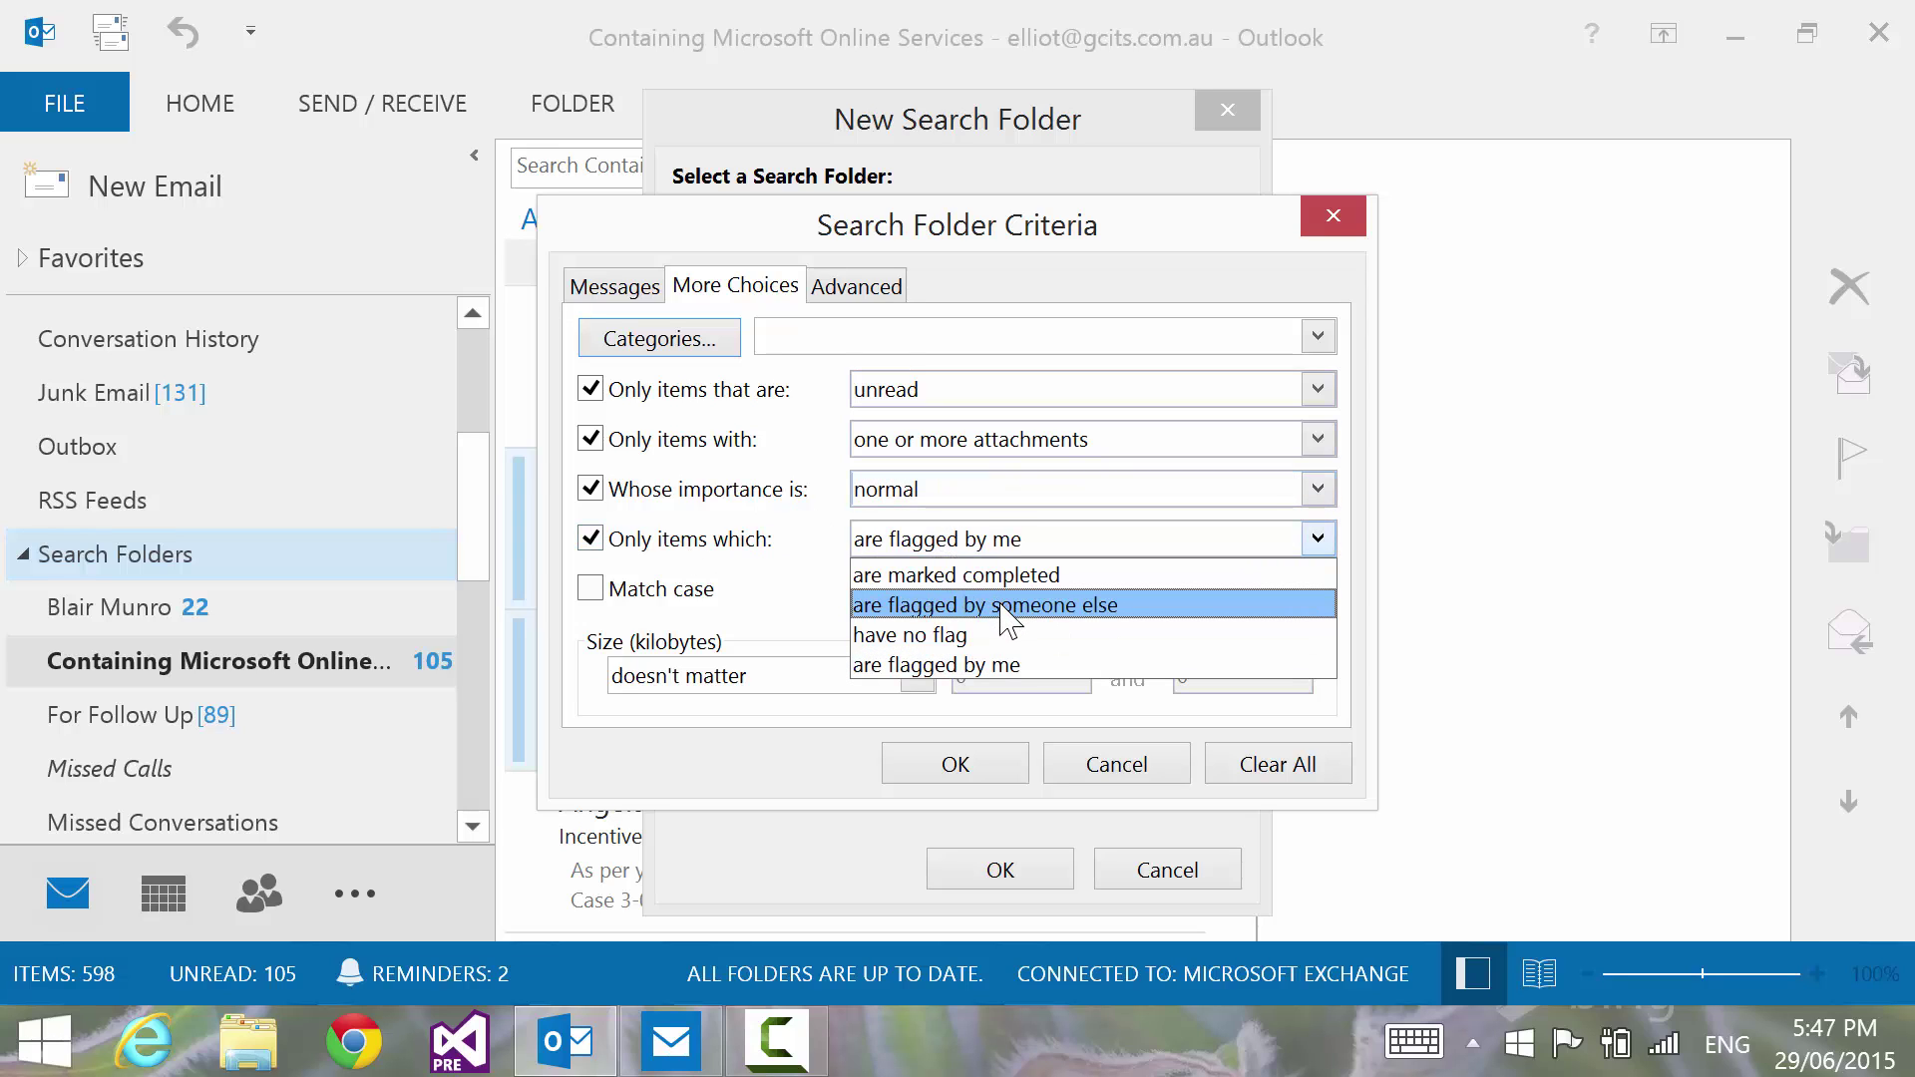
{"action": "left_click", "coordinate": [700, 567]}
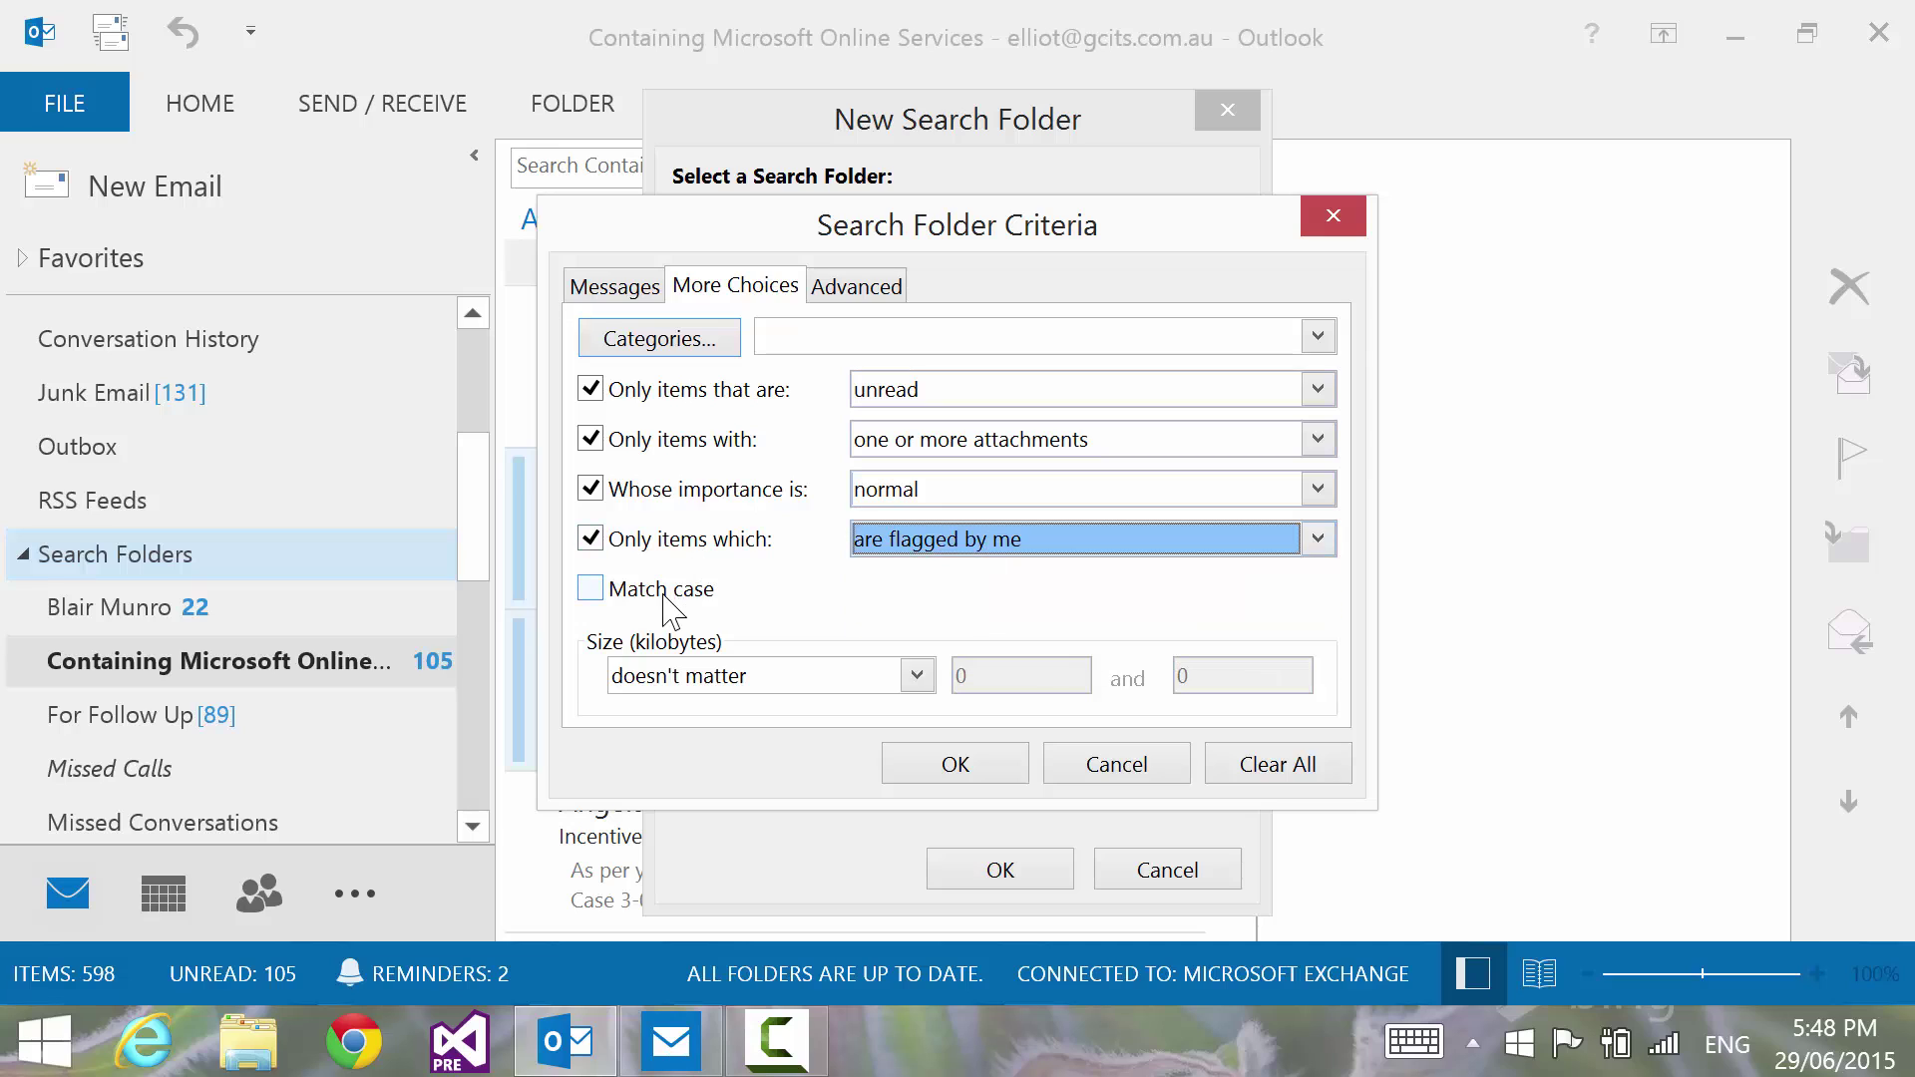
- Leave the size filter at doesn't matter and switch to Advanced criteria
{"action": "left_click", "coordinate": [917, 677]}
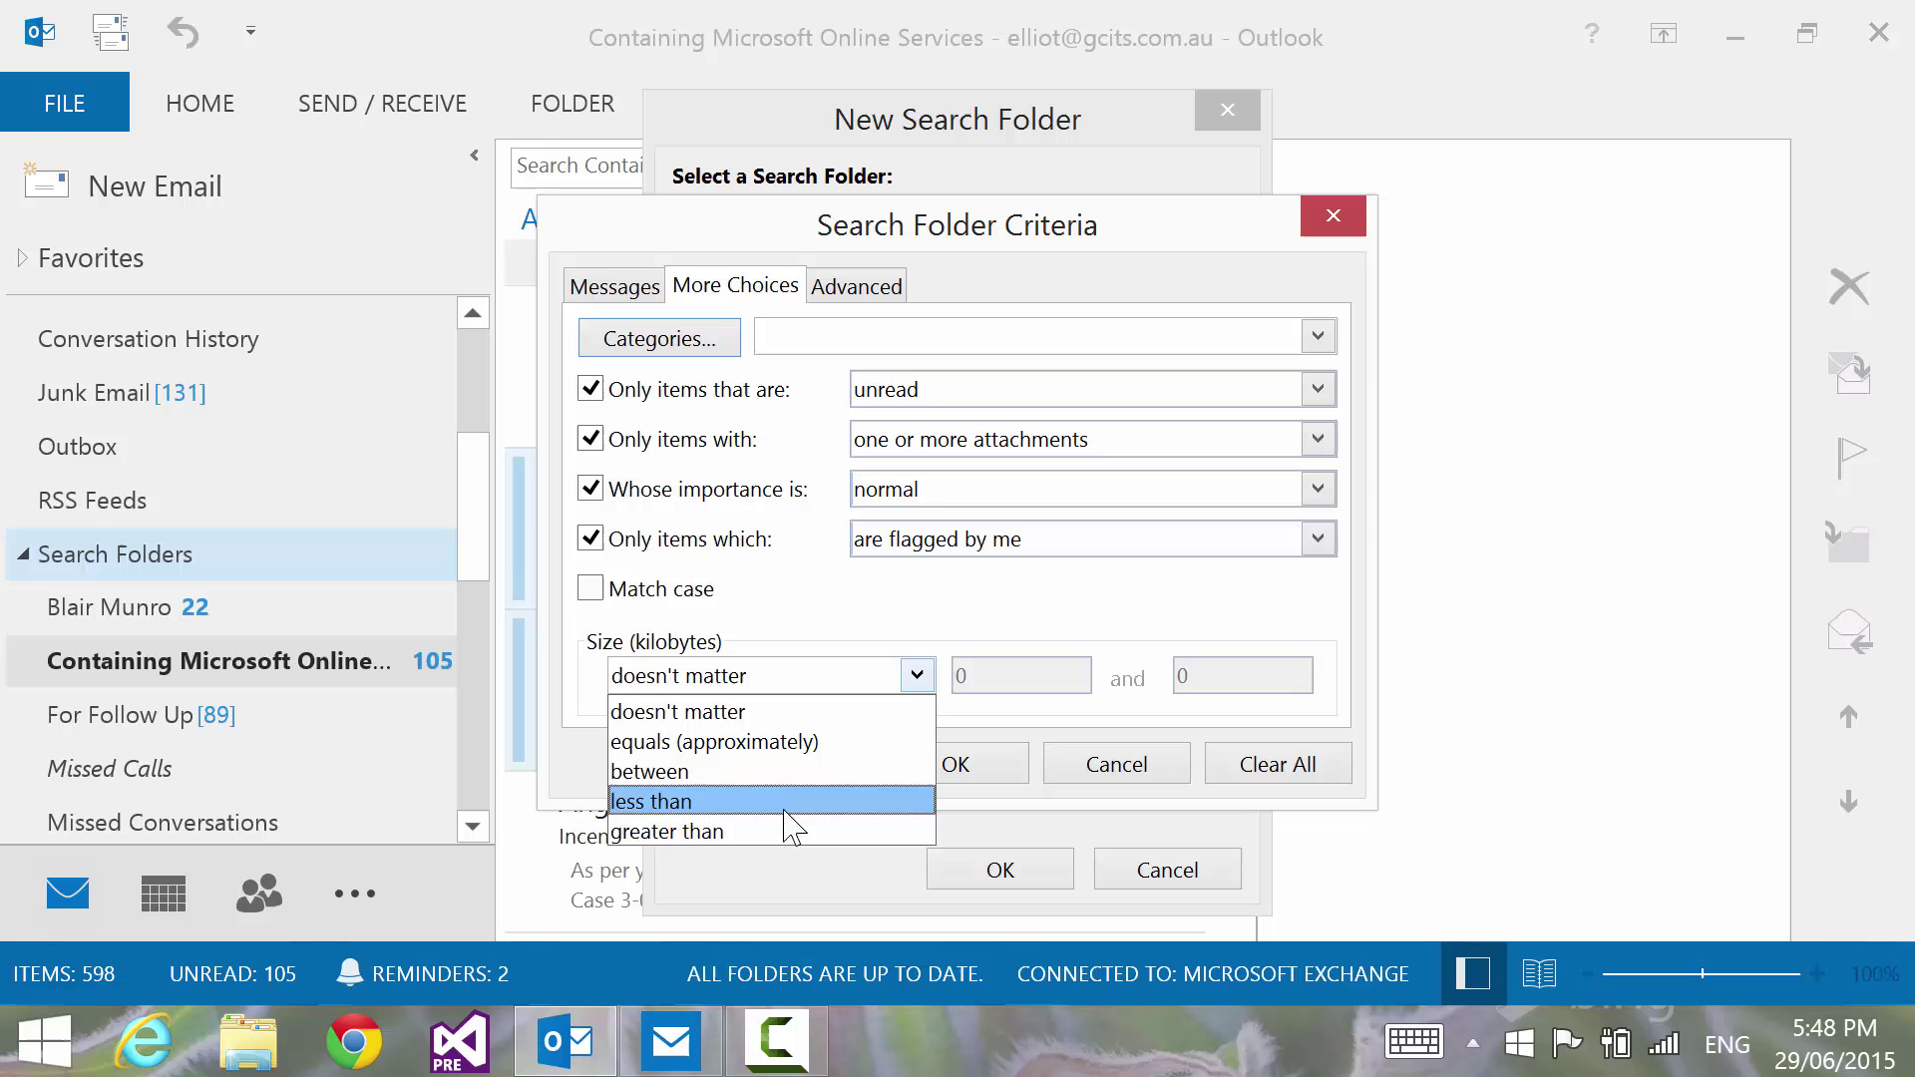
{"action": "left_click", "coordinate": [891, 284]}
{"action": "left_click", "coordinate": [890, 286]}
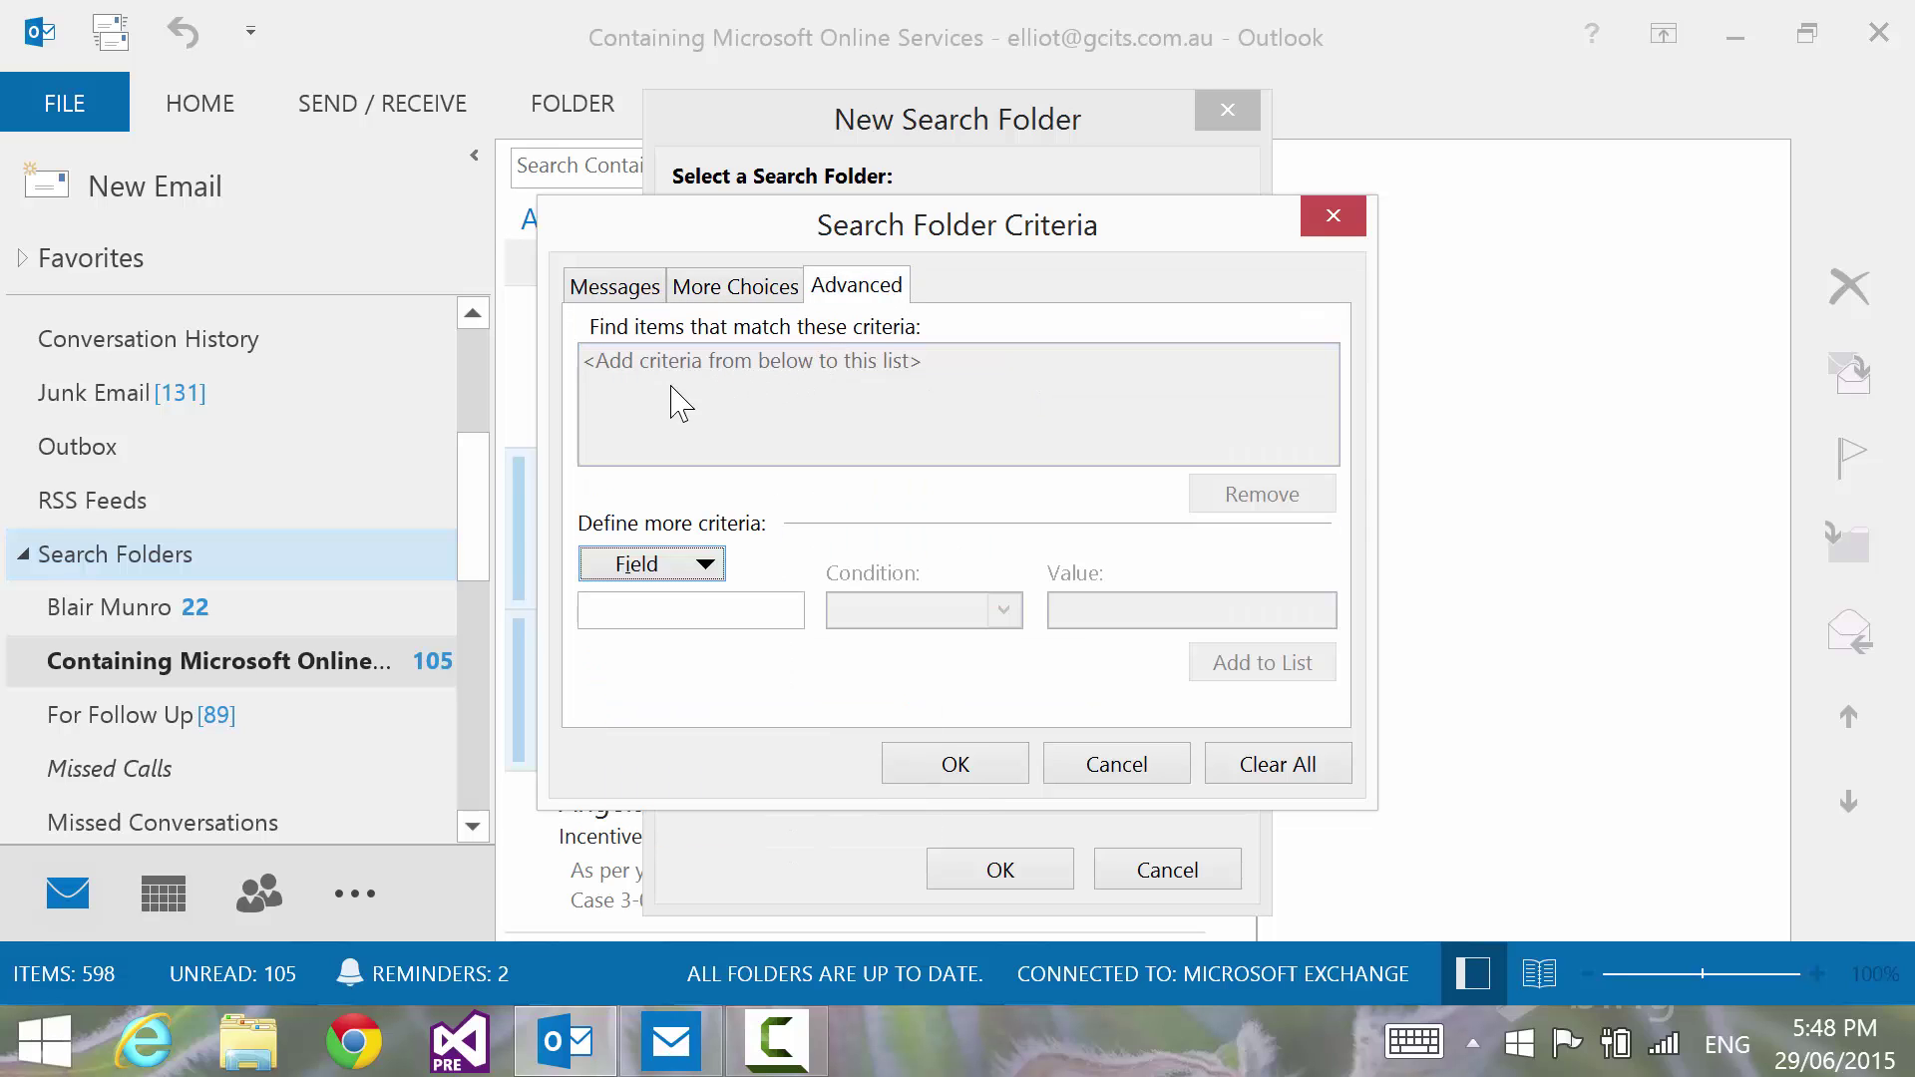
- Browse the All Document fields list without choosing a field
{"action": "left_click", "coordinate": [659, 567]}
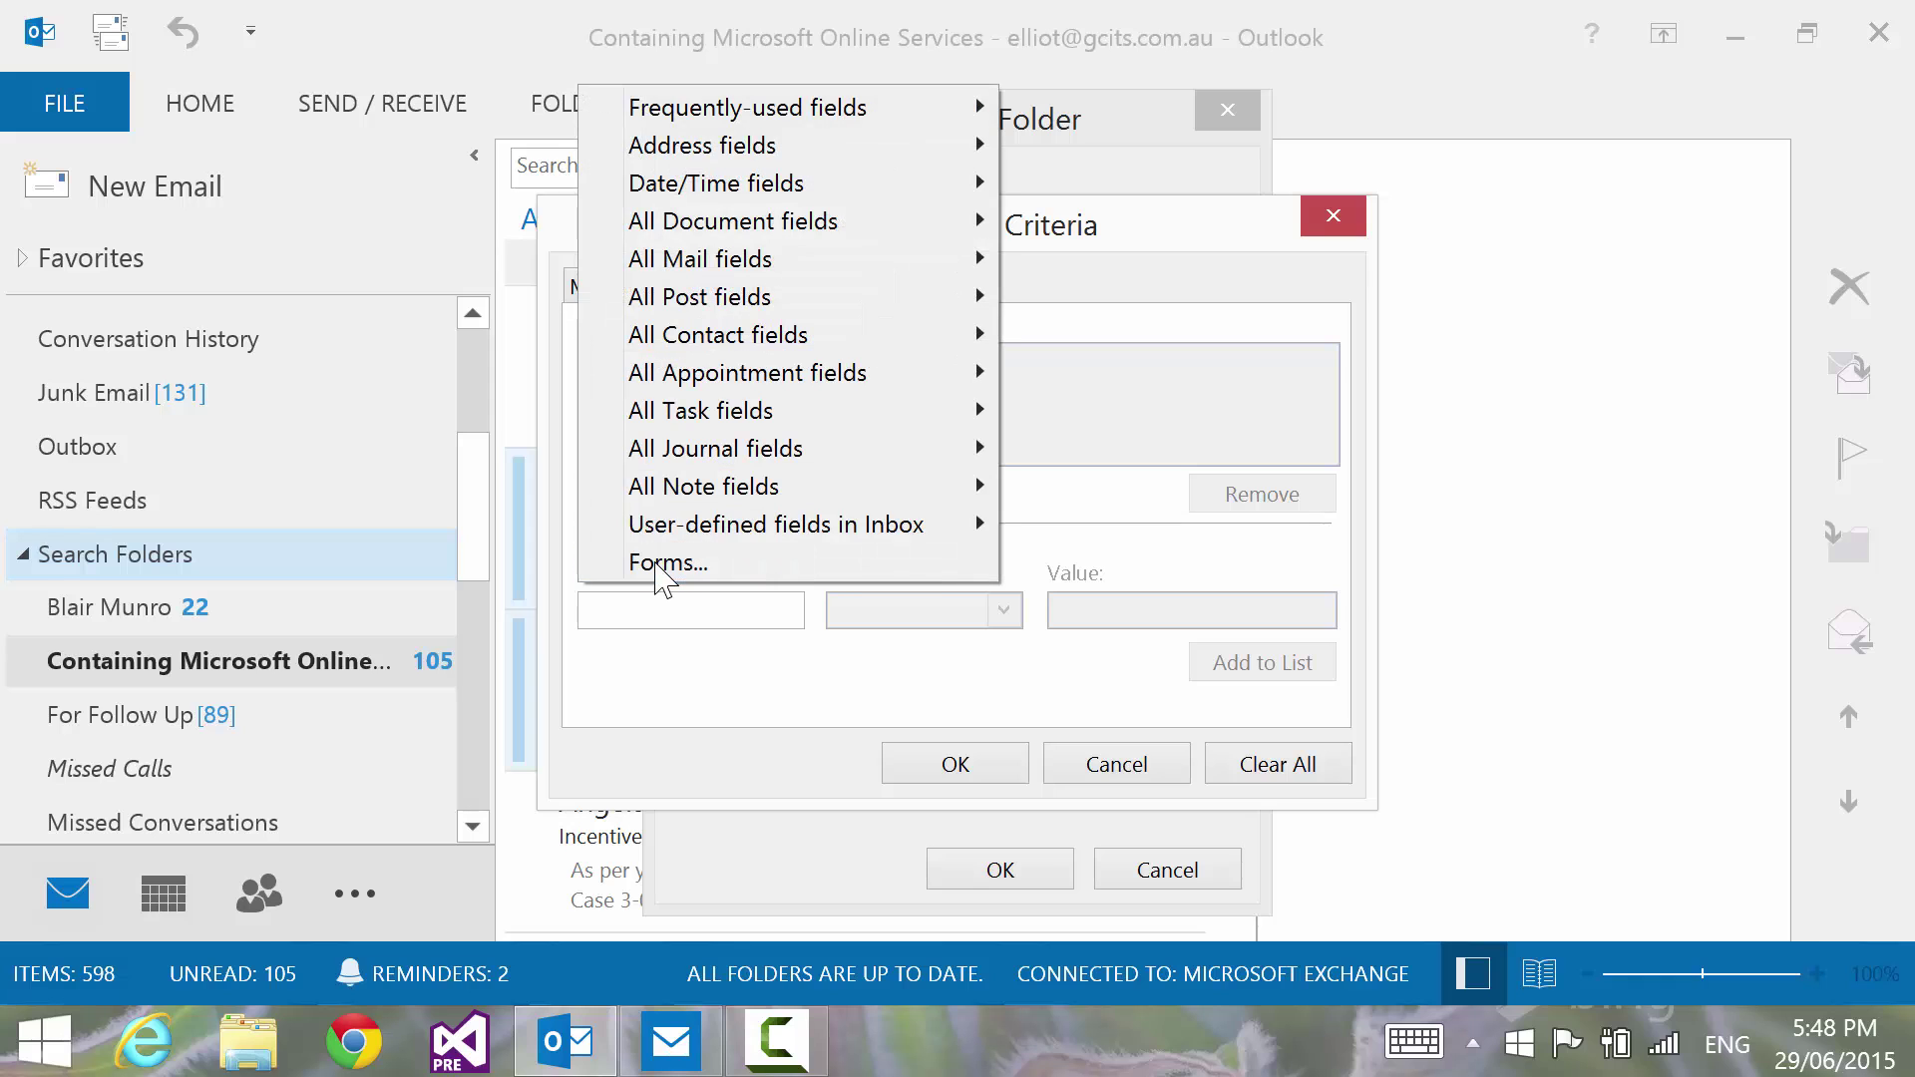
{"action": "left_click", "coordinate": [766, 240]}
{"action": "mouse_move", "coordinate": [791, 118]}
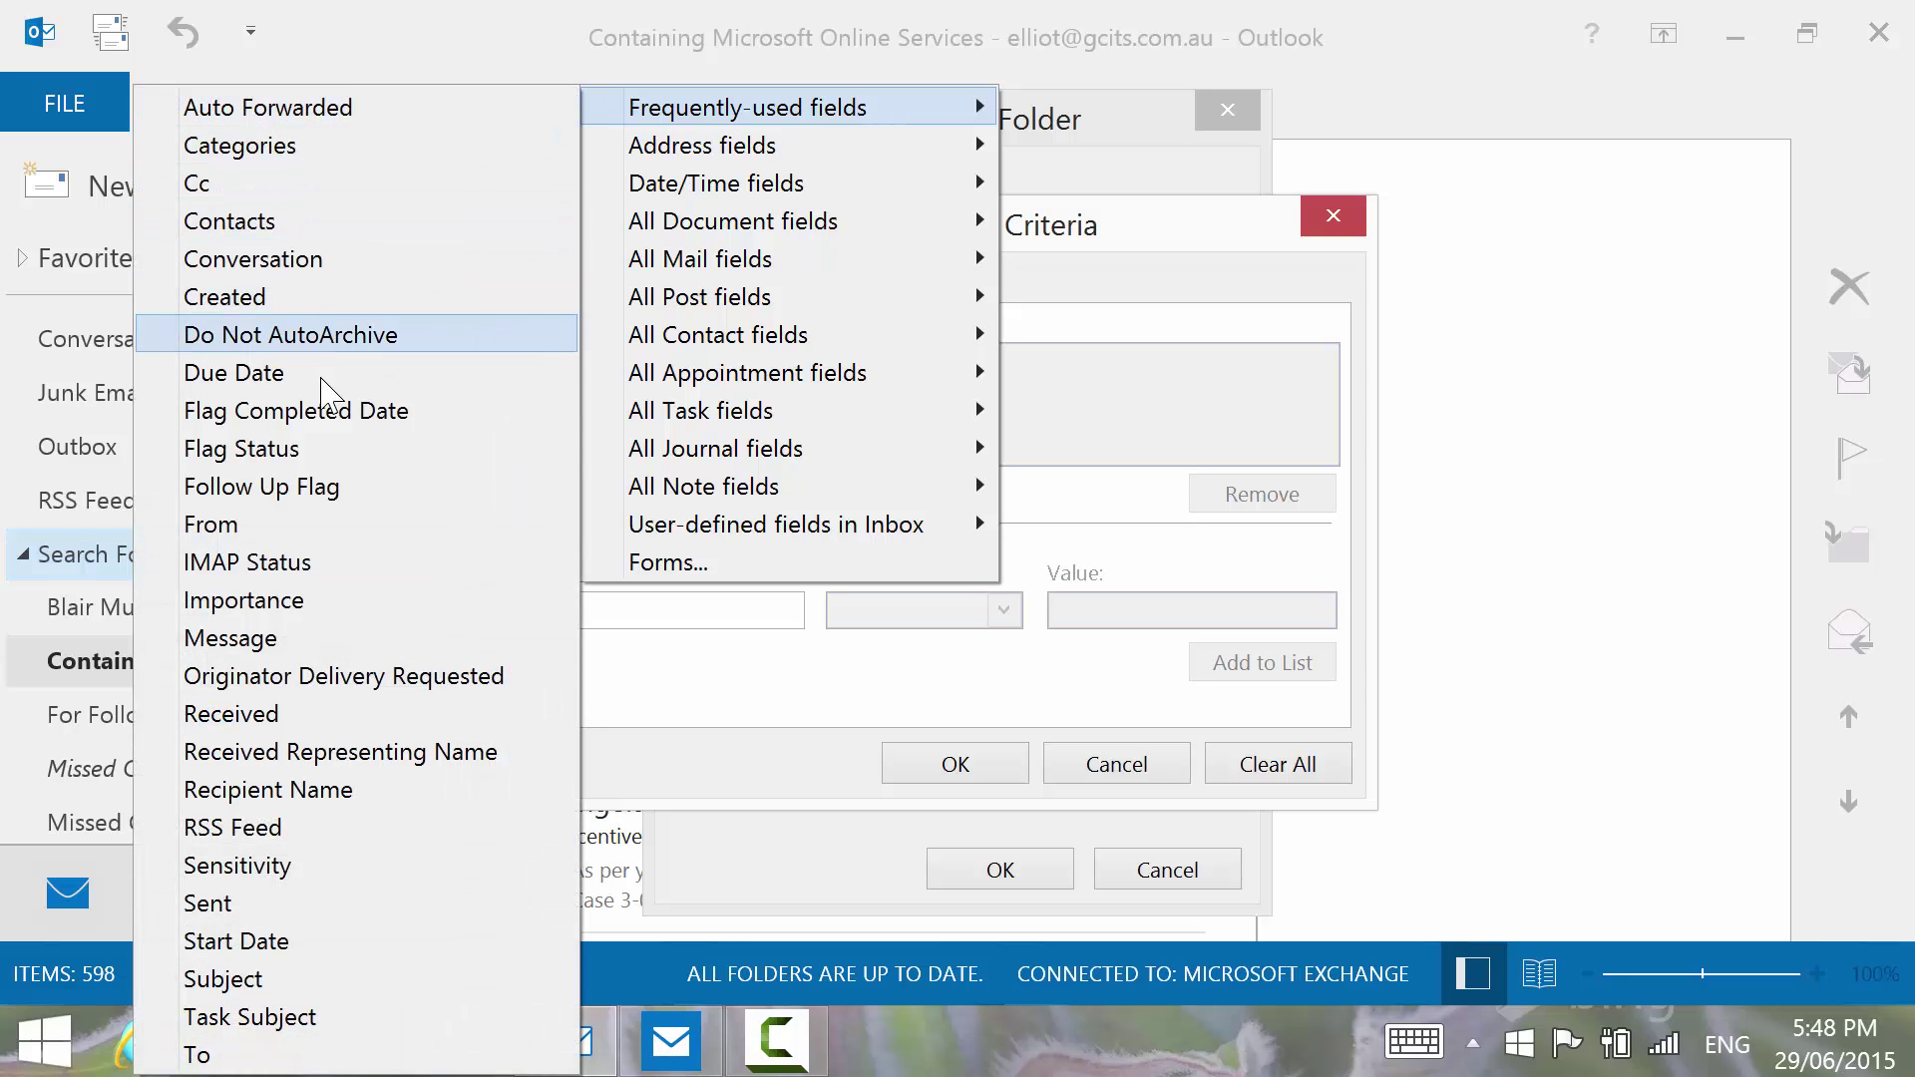
{"action": "mouse_move", "coordinate": [748, 184]}
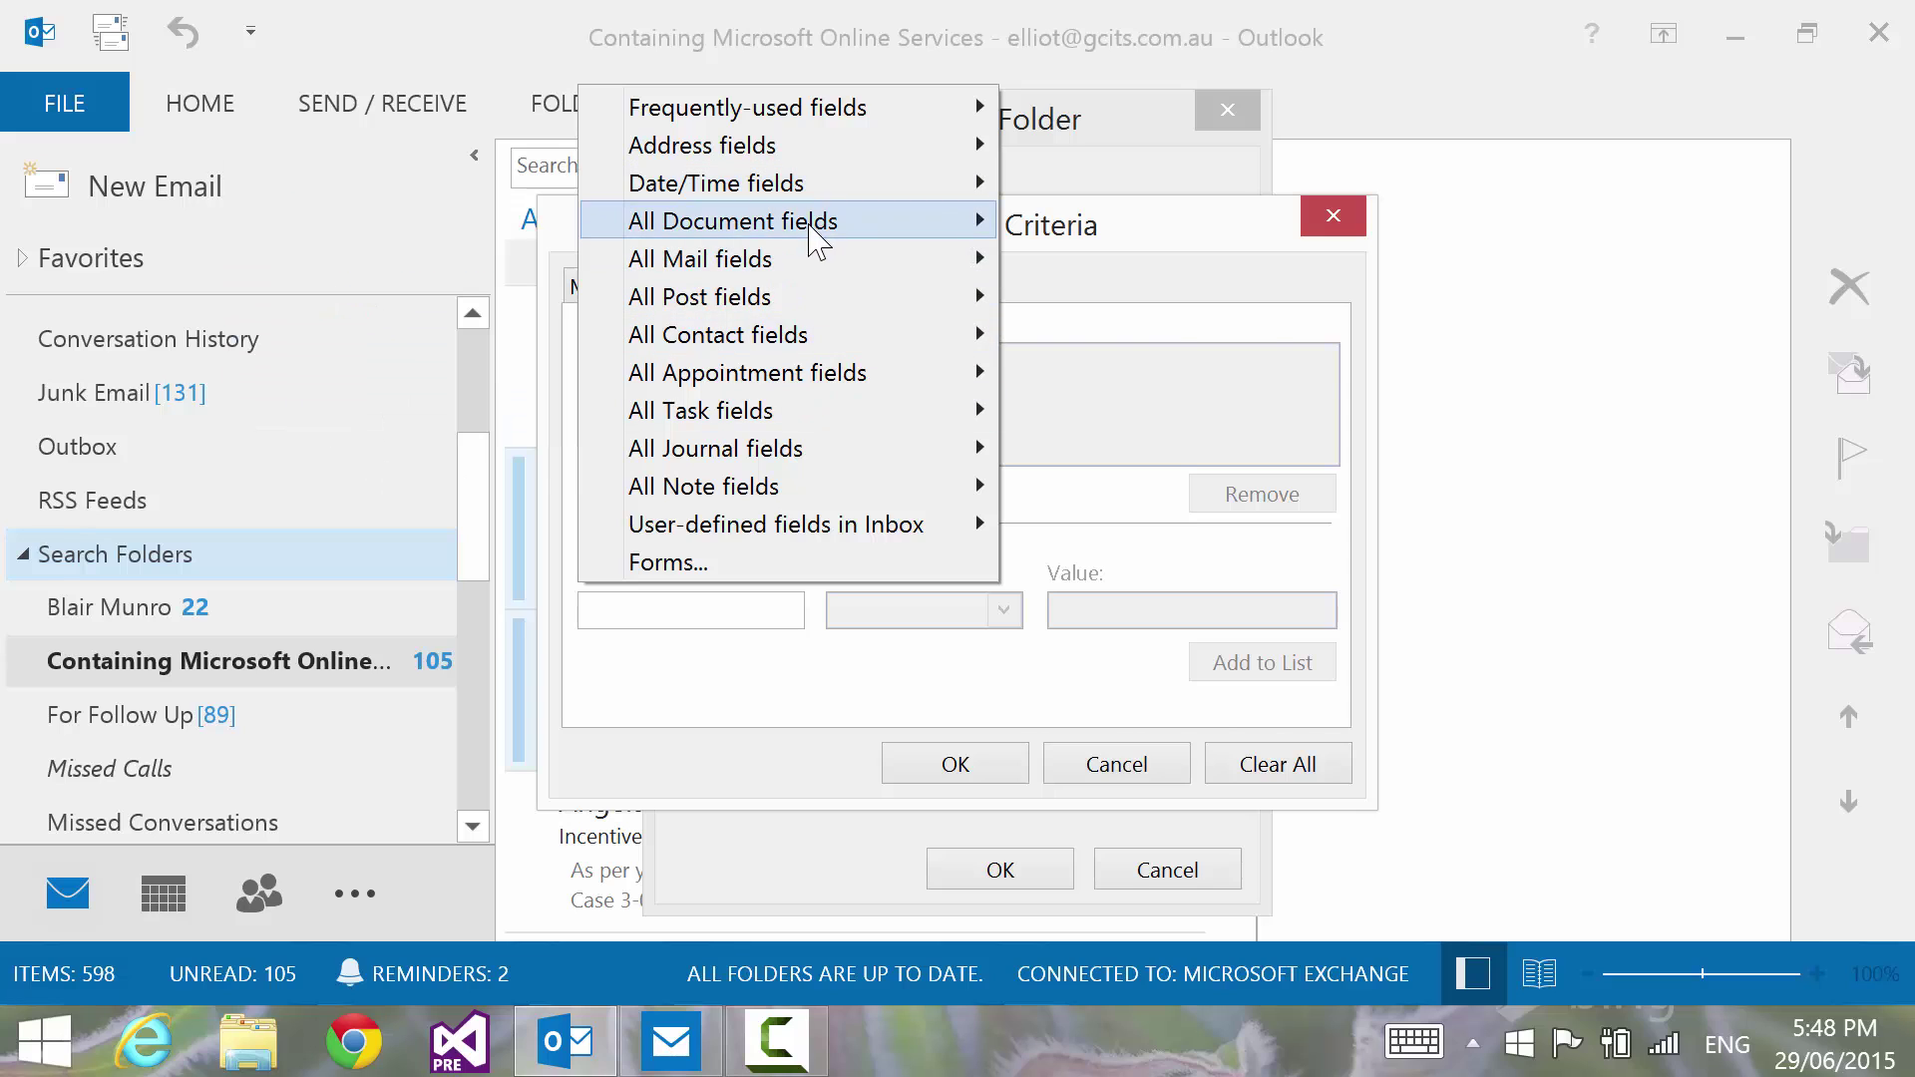
{"action": "mouse_move", "coordinate": [762, 221]}
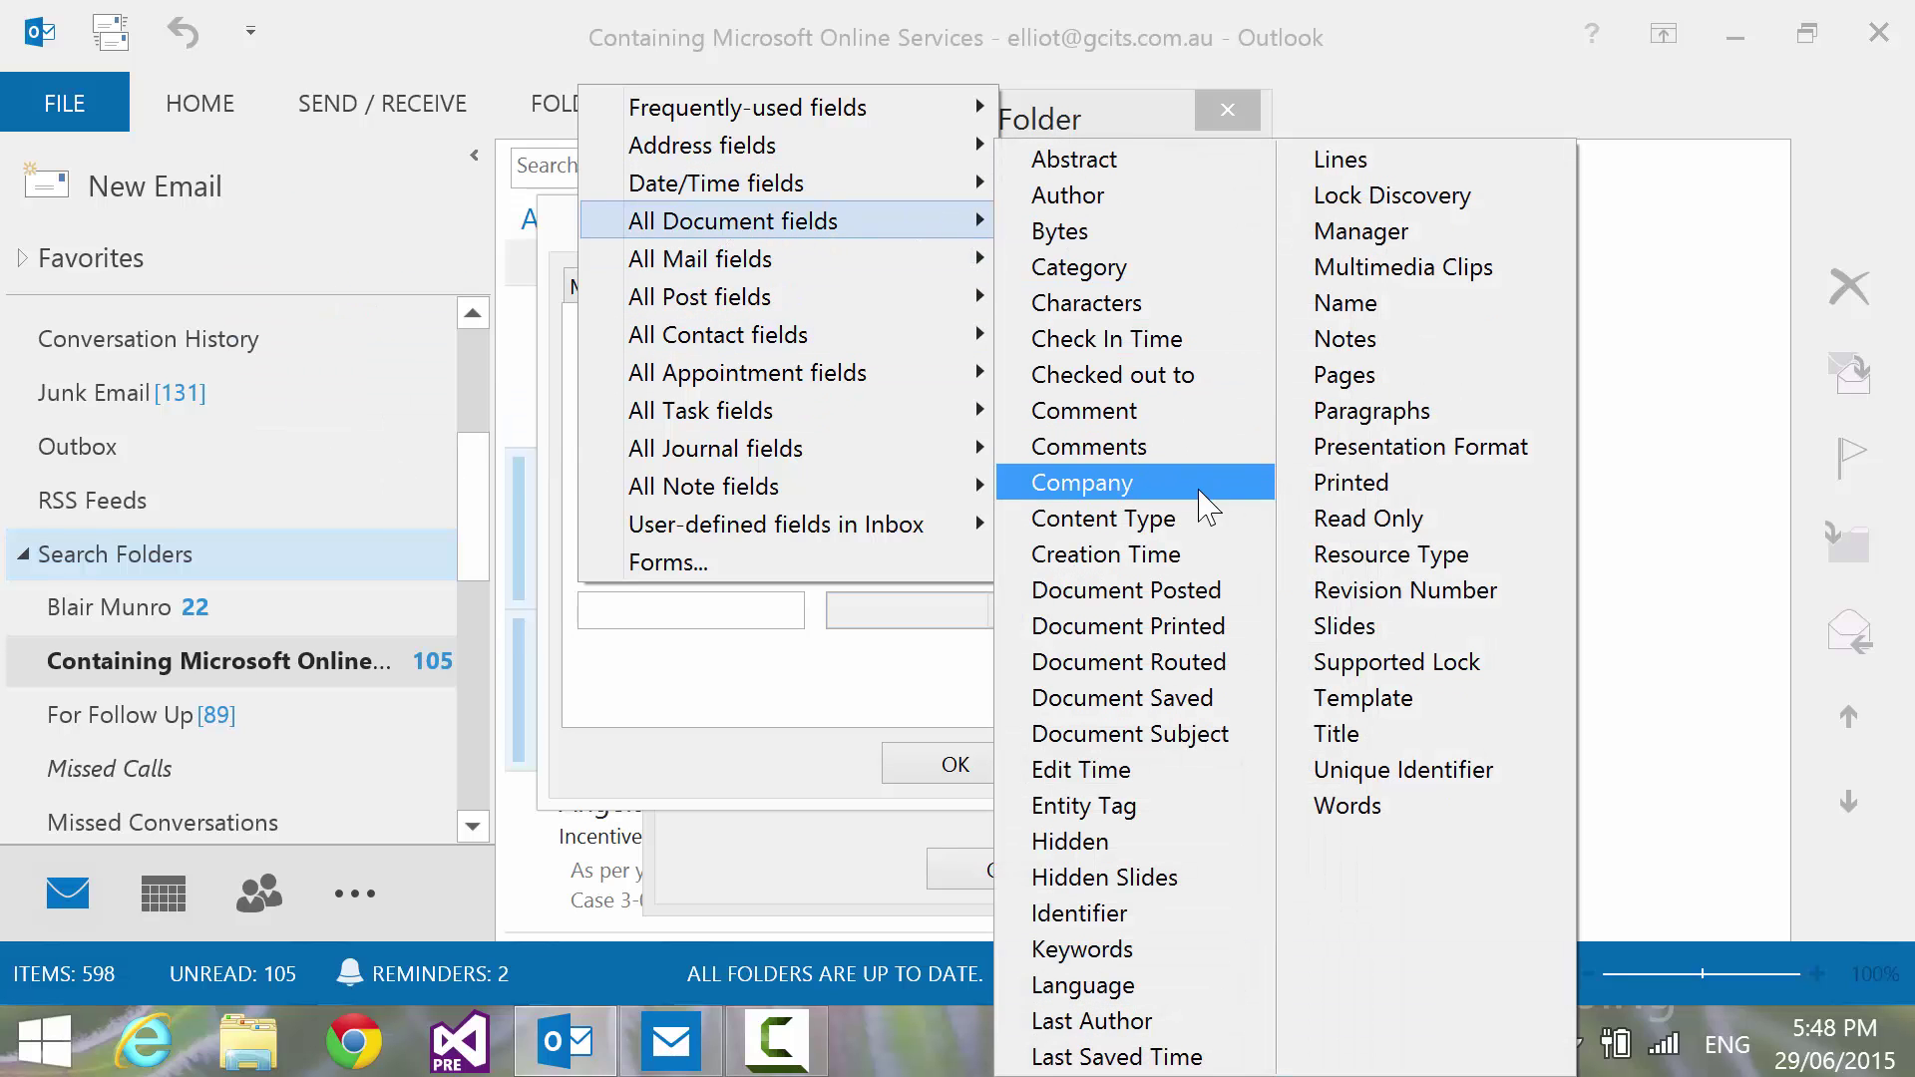
{"action": "left_click", "coordinate": [793, 673]}
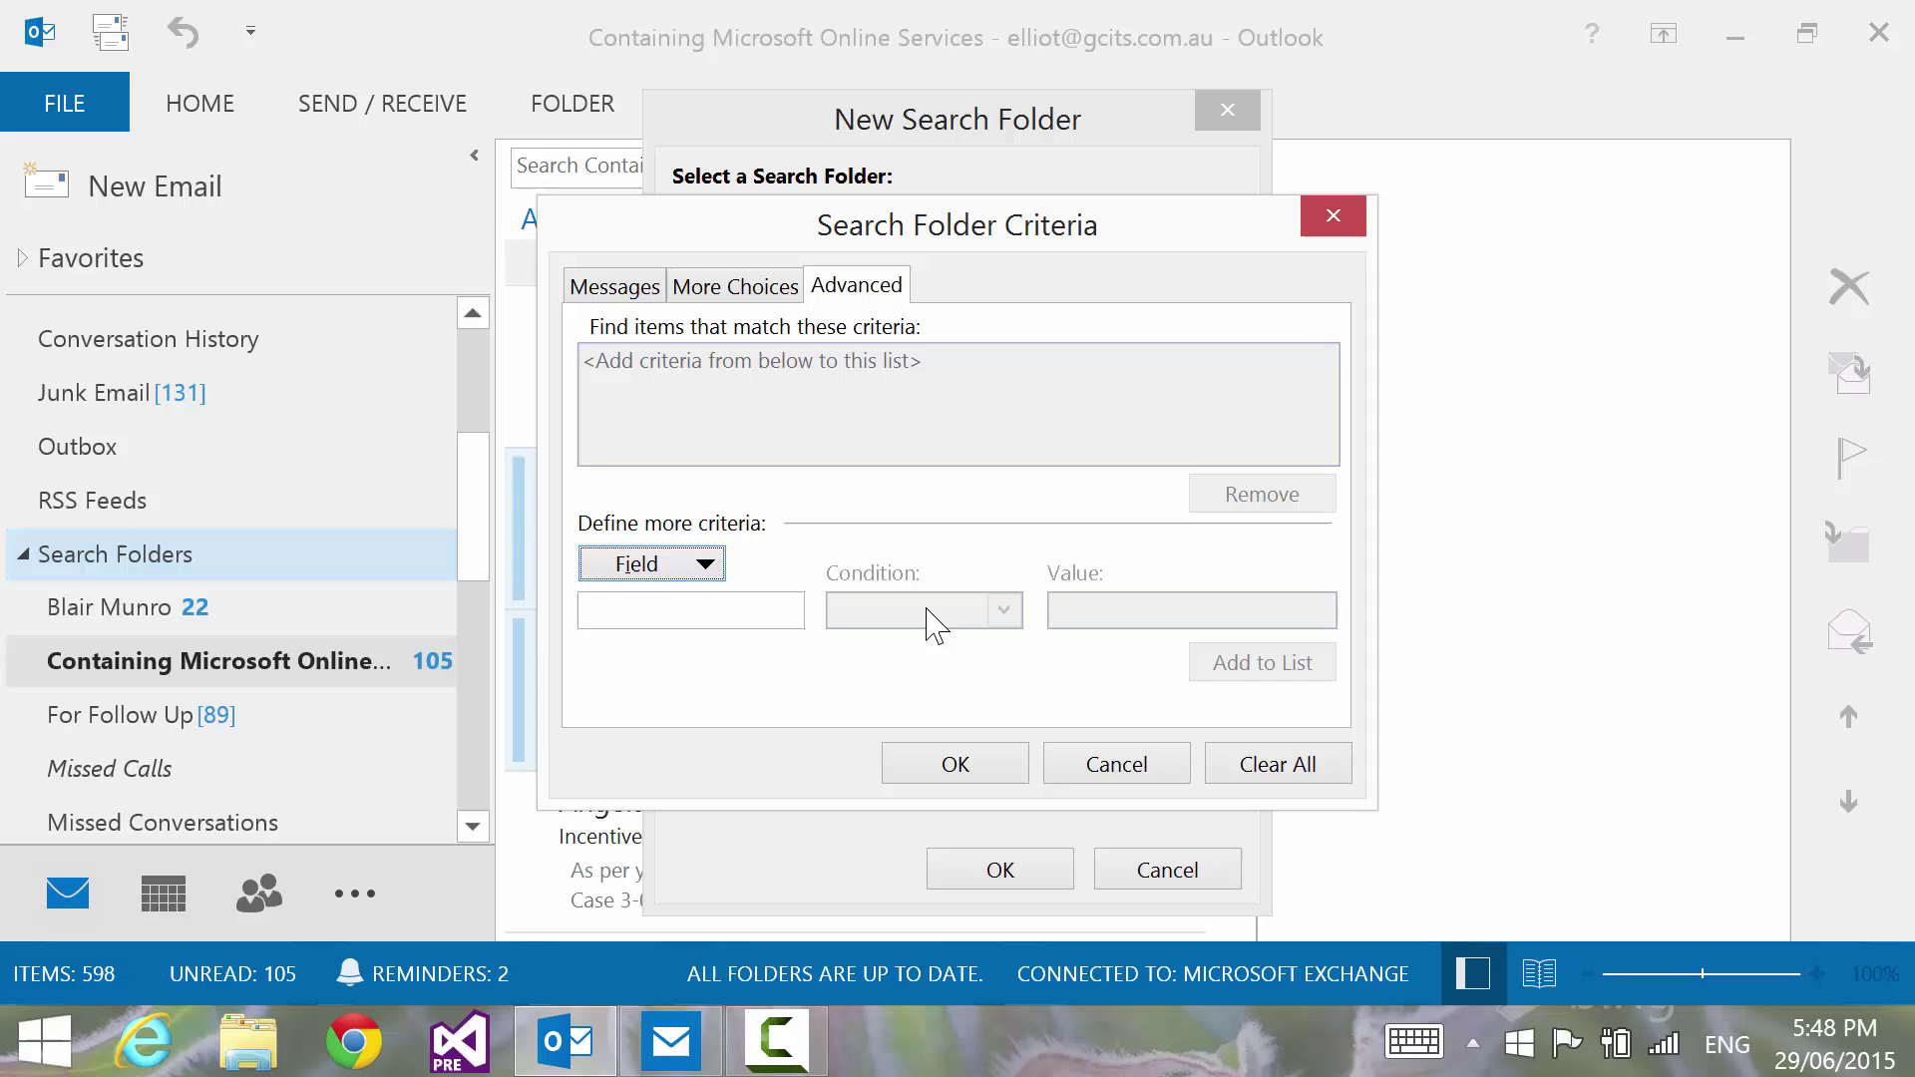
- Set a Cc contains condition, then clear all the criteria
{"action": "left_click", "coordinate": [705, 563]}
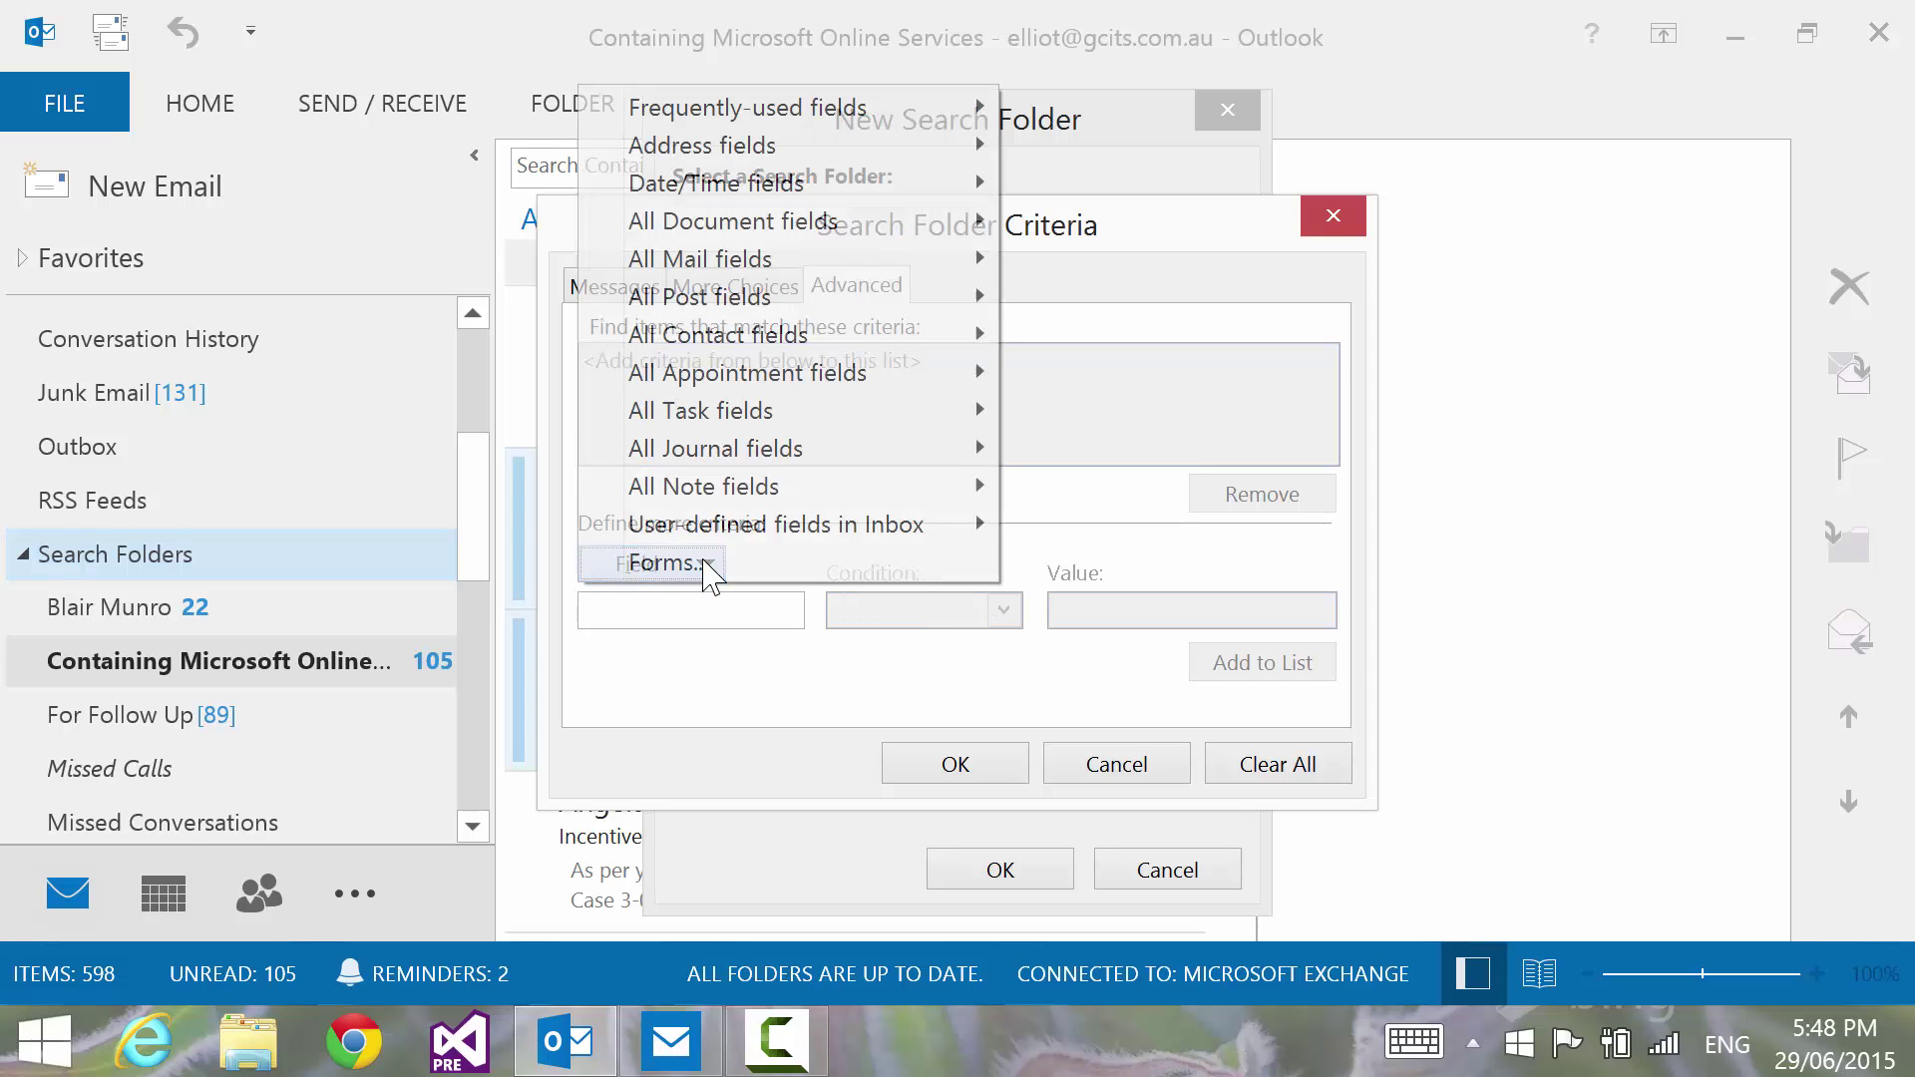
{"action": "mouse_move", "coordinate": [703, 108]}
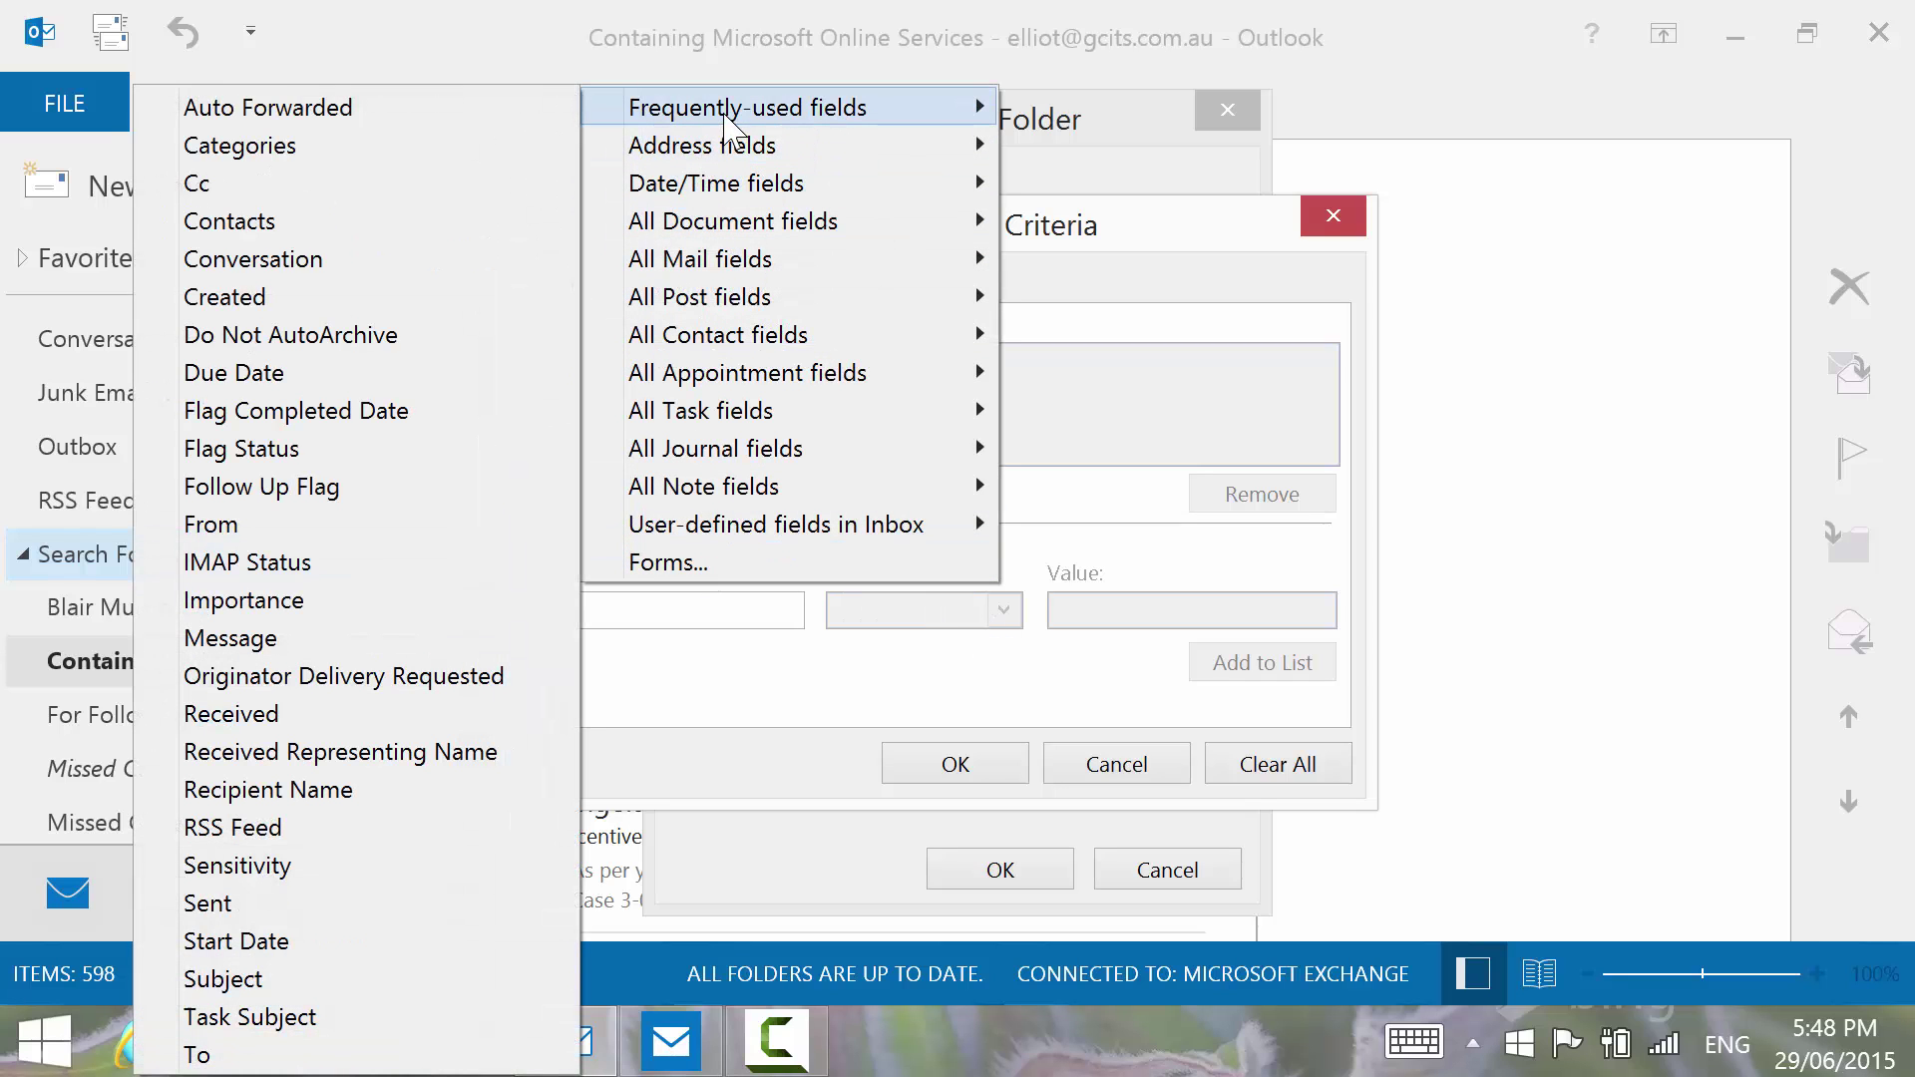
{"action": "left_click", "coordinate": [290, 187]}
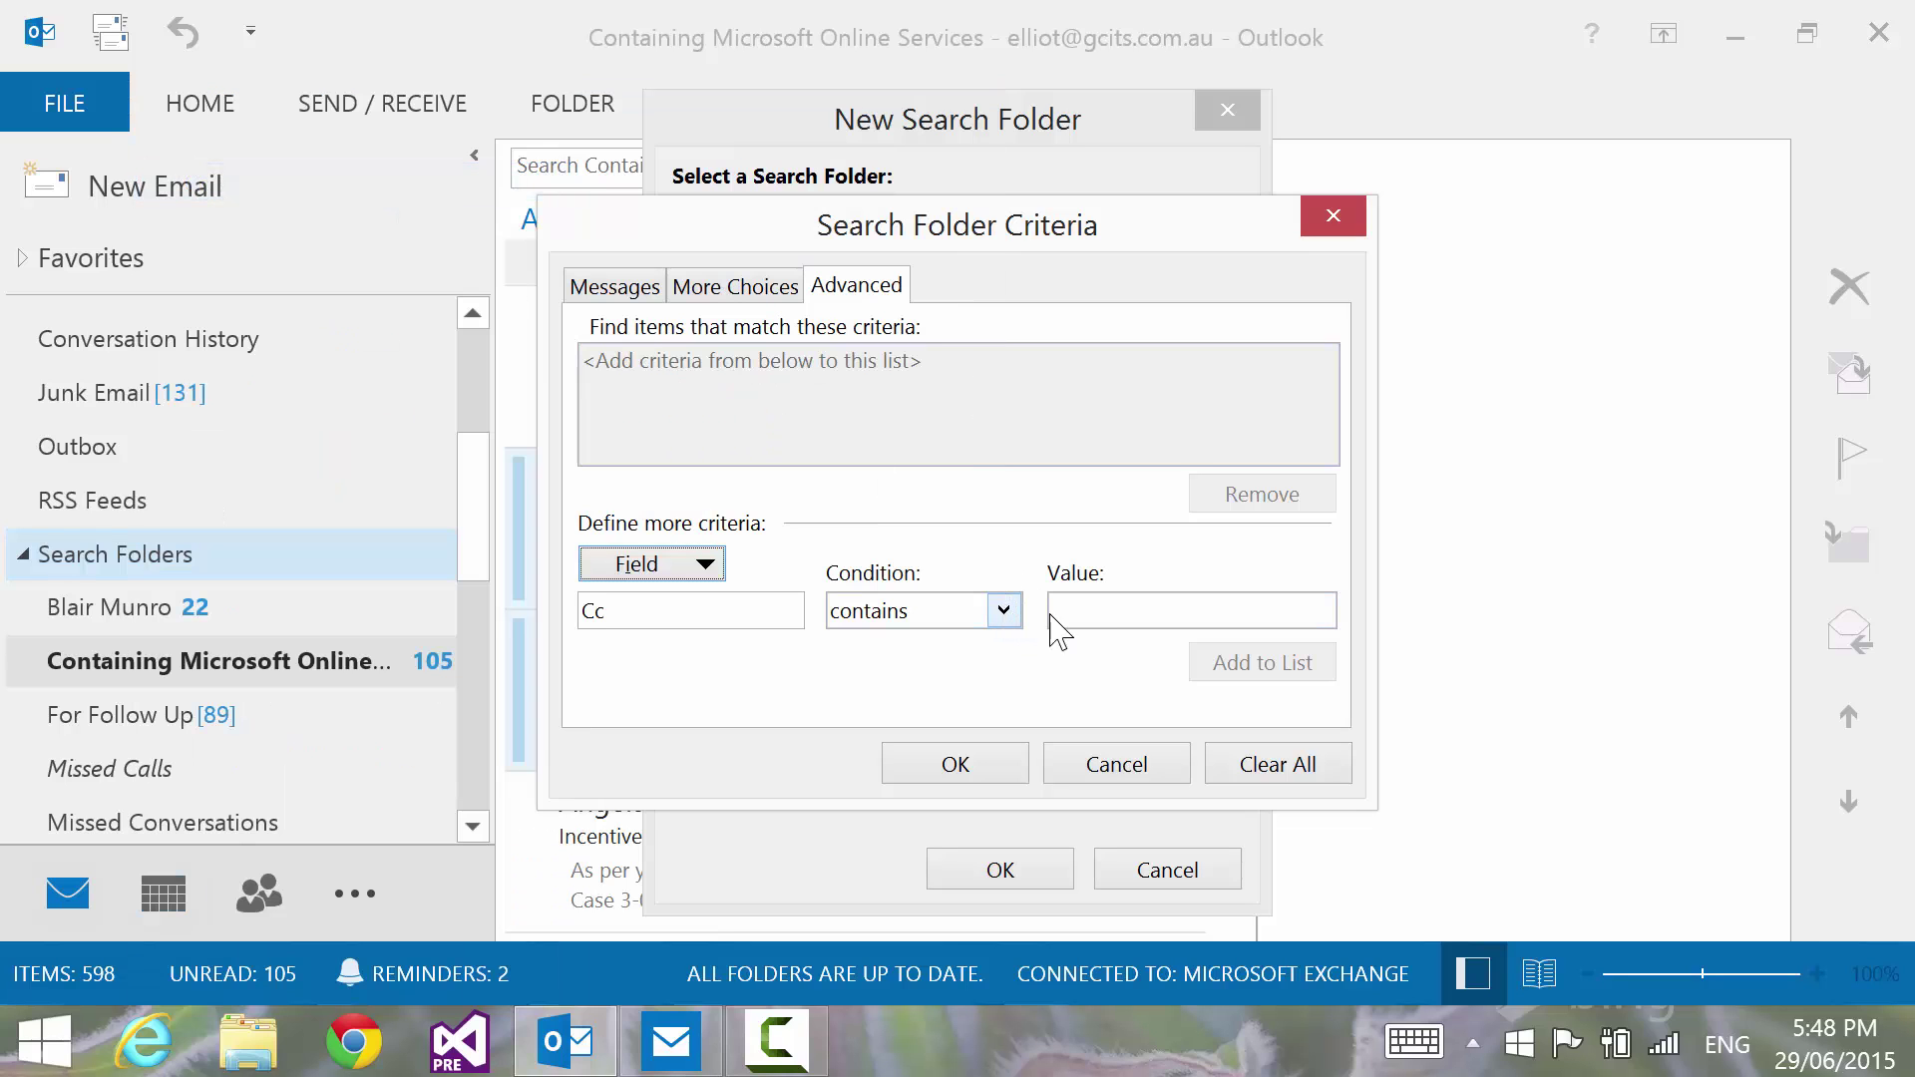
{"action": "left_click", "coordinate": [1004, 610]}
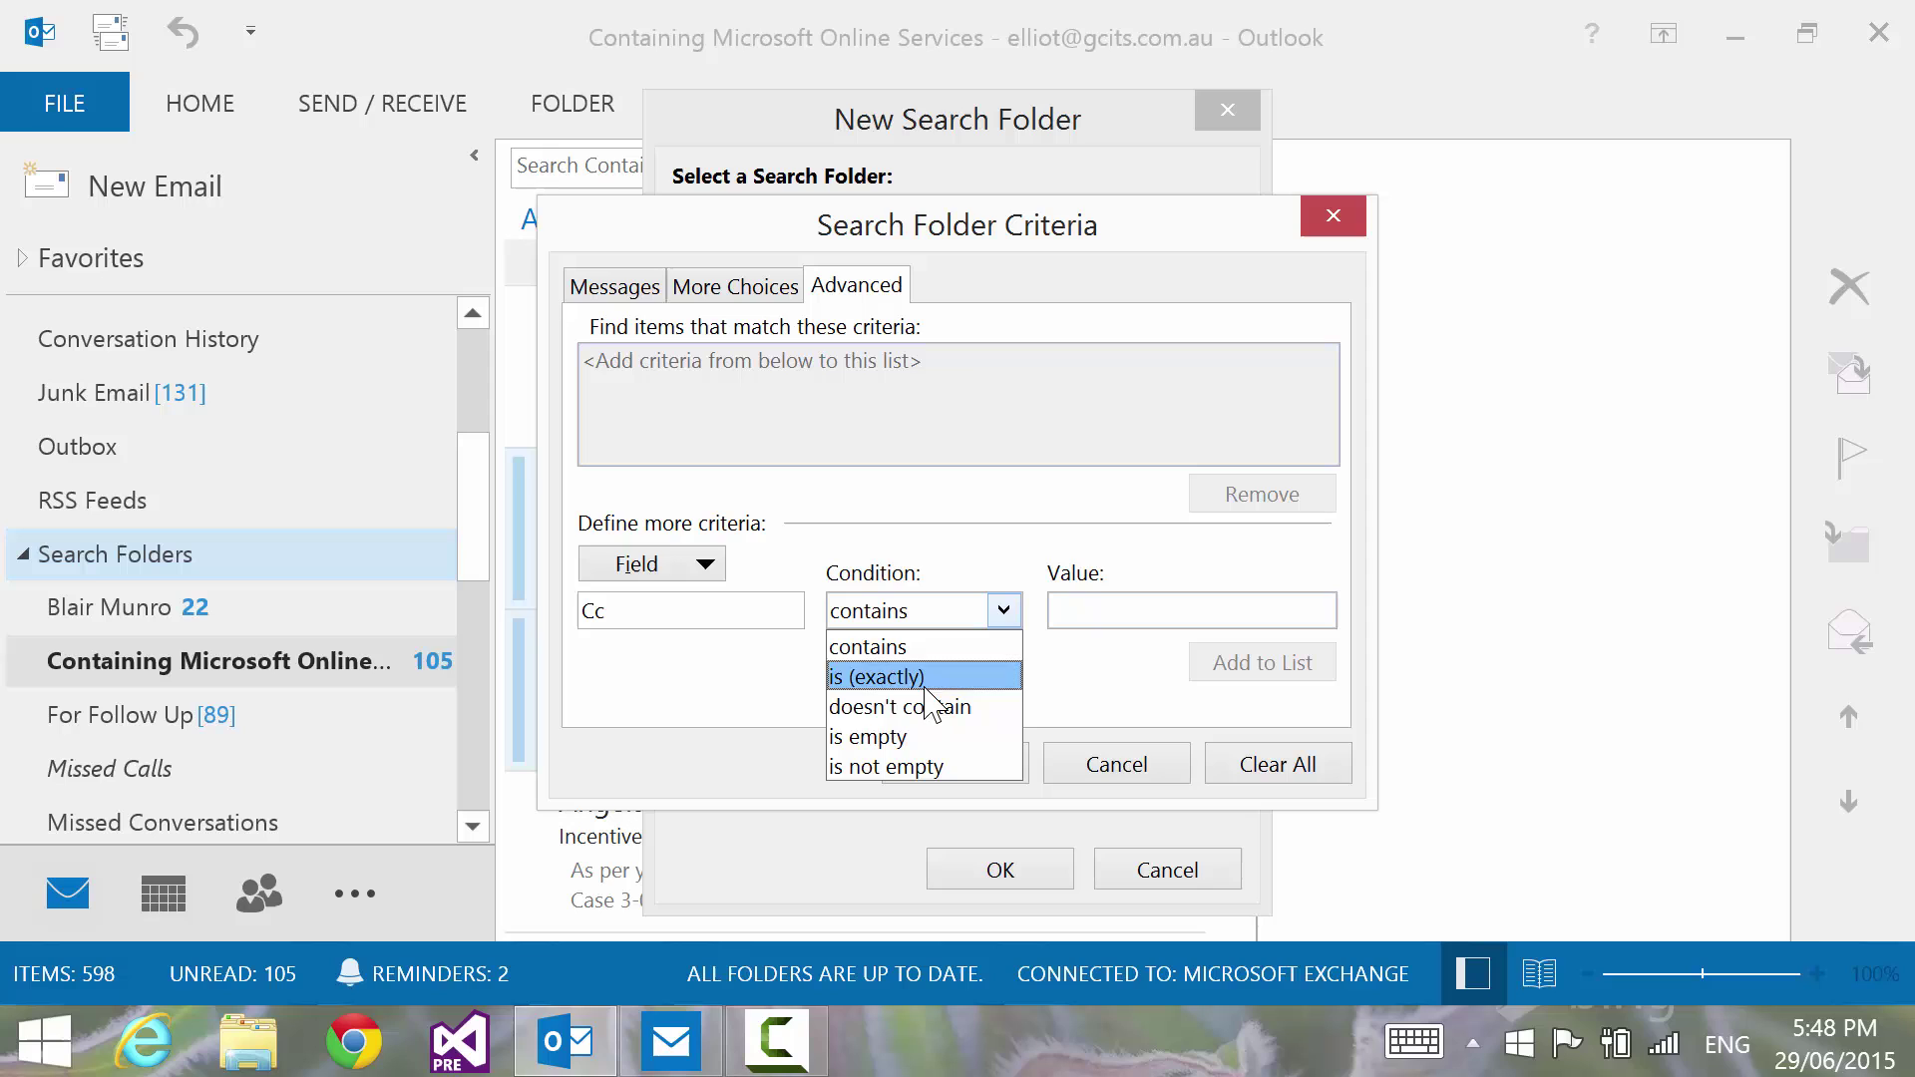
{"action": "left_click", "coordinate": [1152, 695]}
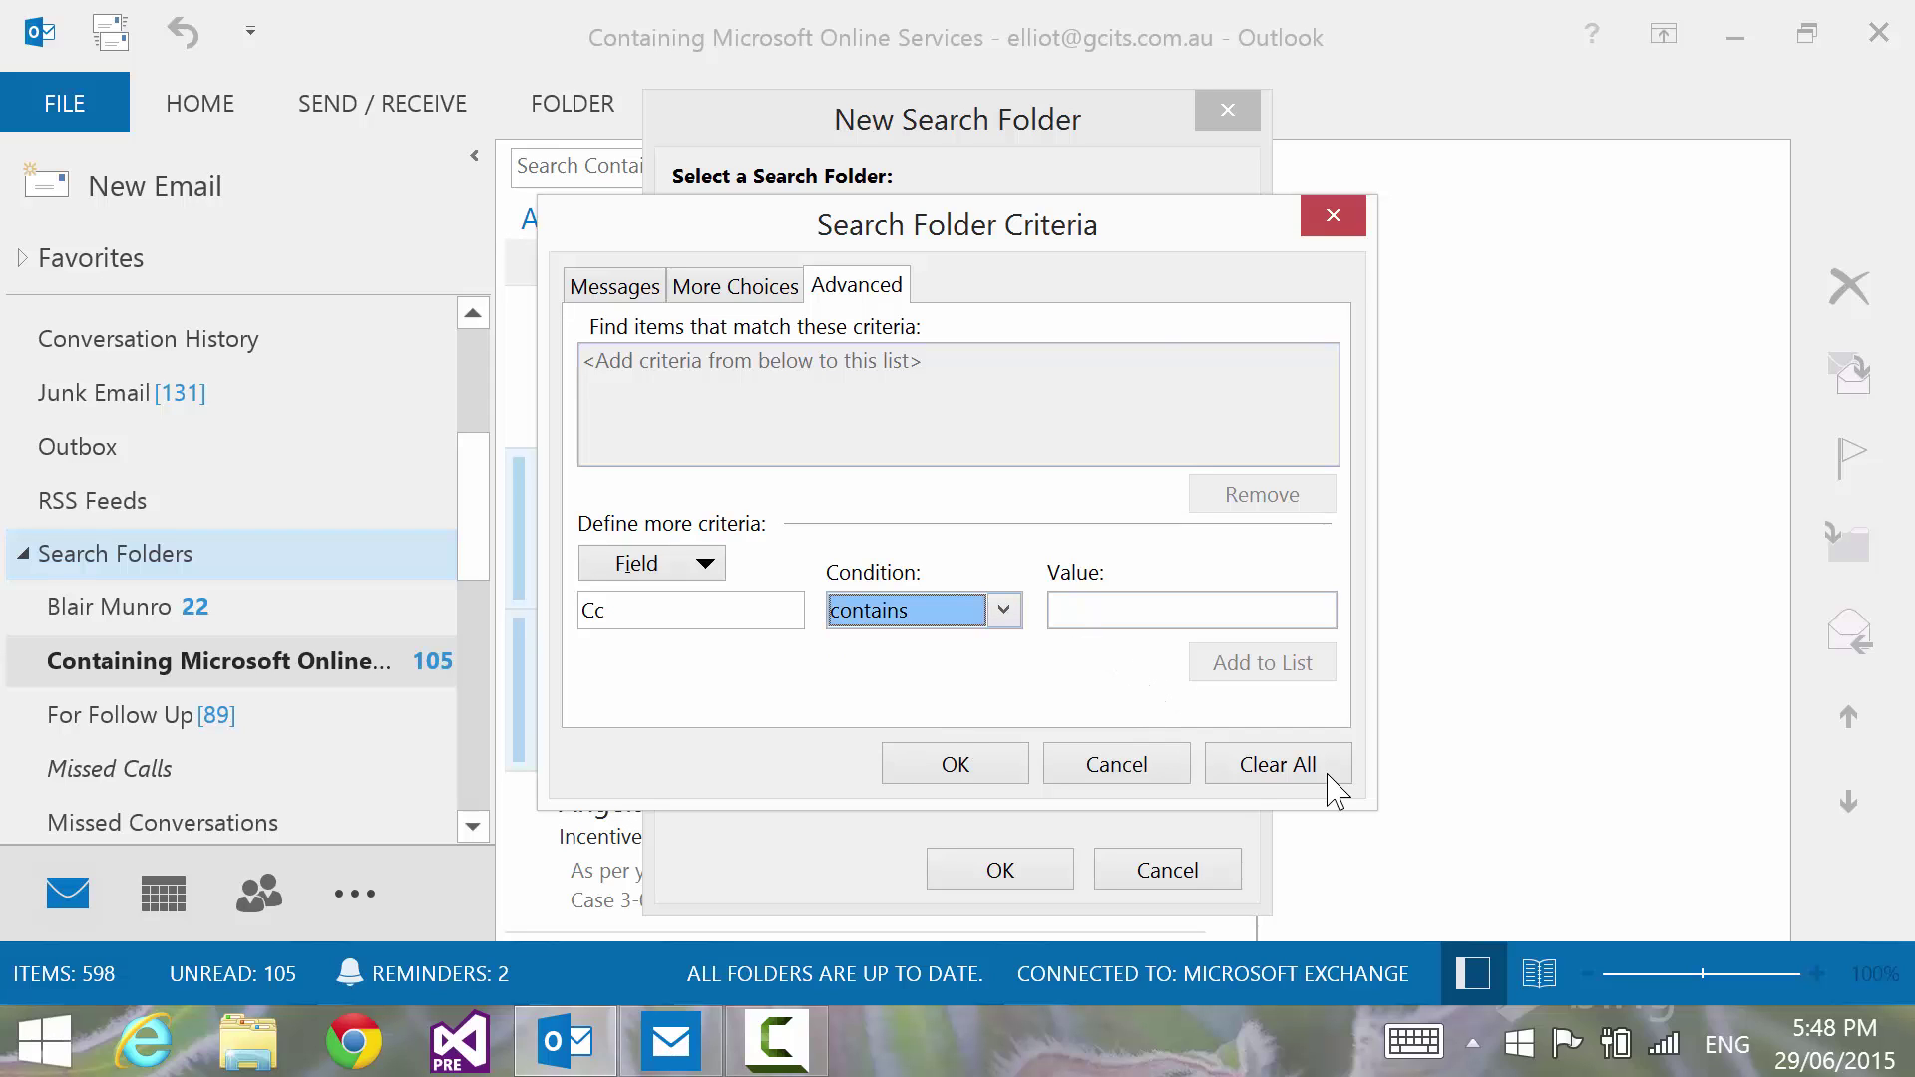
{"action": "left_click", "coordinate": [1294, 773]}
- Cancel the custom search folder without creating it, dismissing the missing-name warning
{"action": "left_click", "coordinate": [956, 764]}
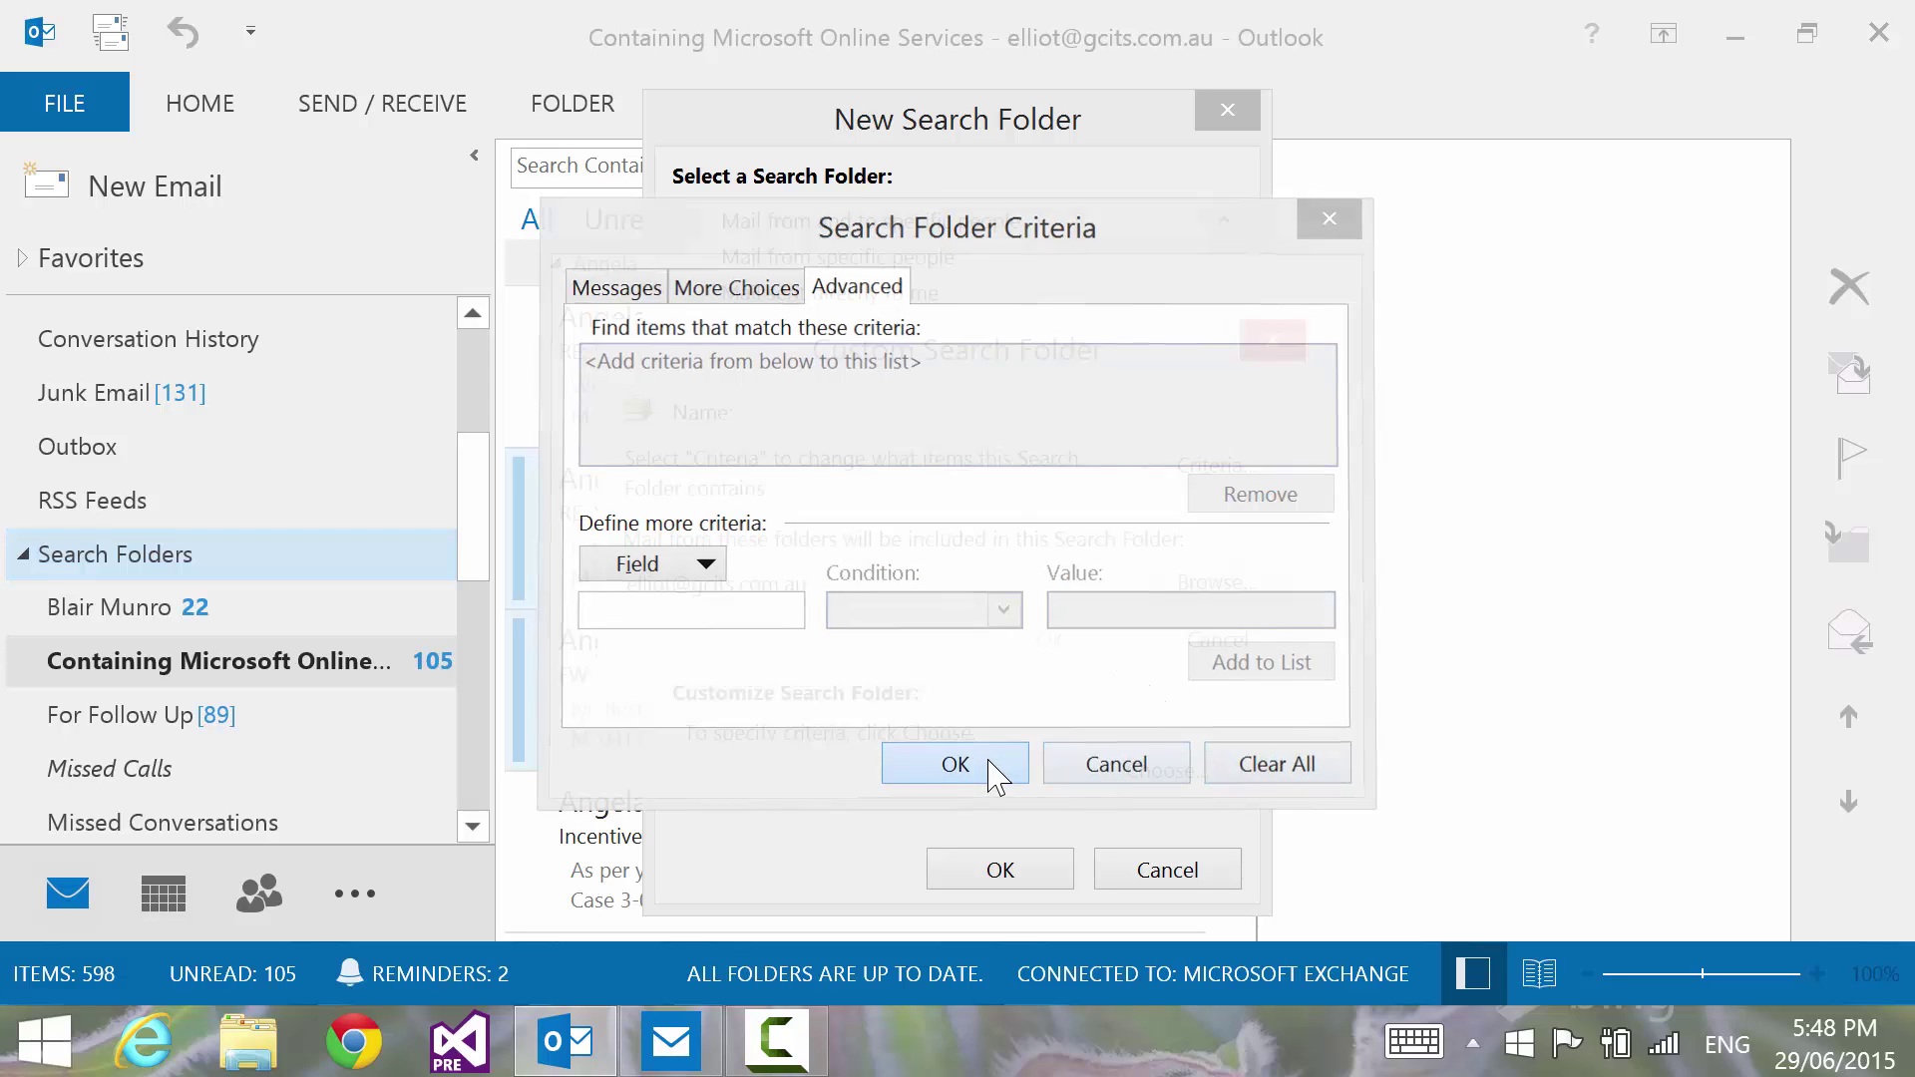
{"action": "left_click", "coordinate": [1219, 642]}
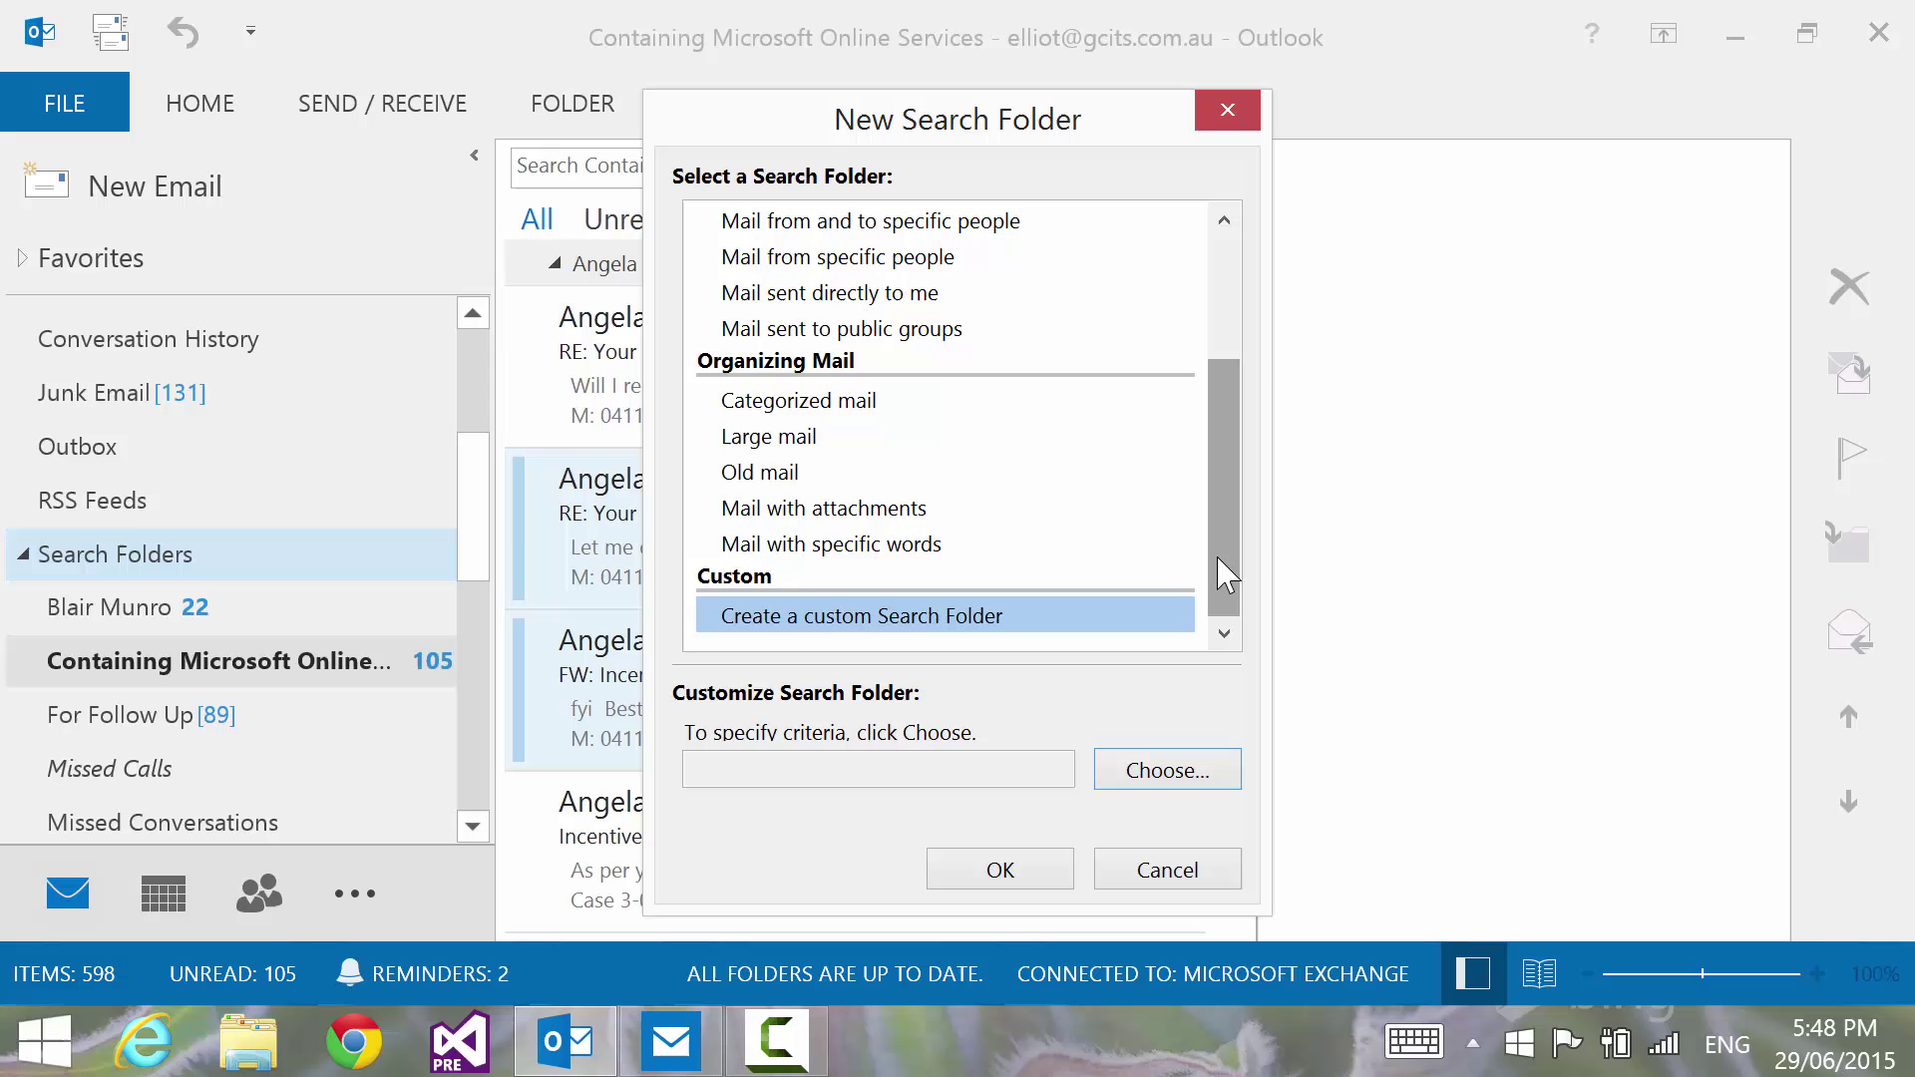
{"action": "left_click_drag", "start_coordinate": [1226, 577], "coordinate": [1237, 399]}
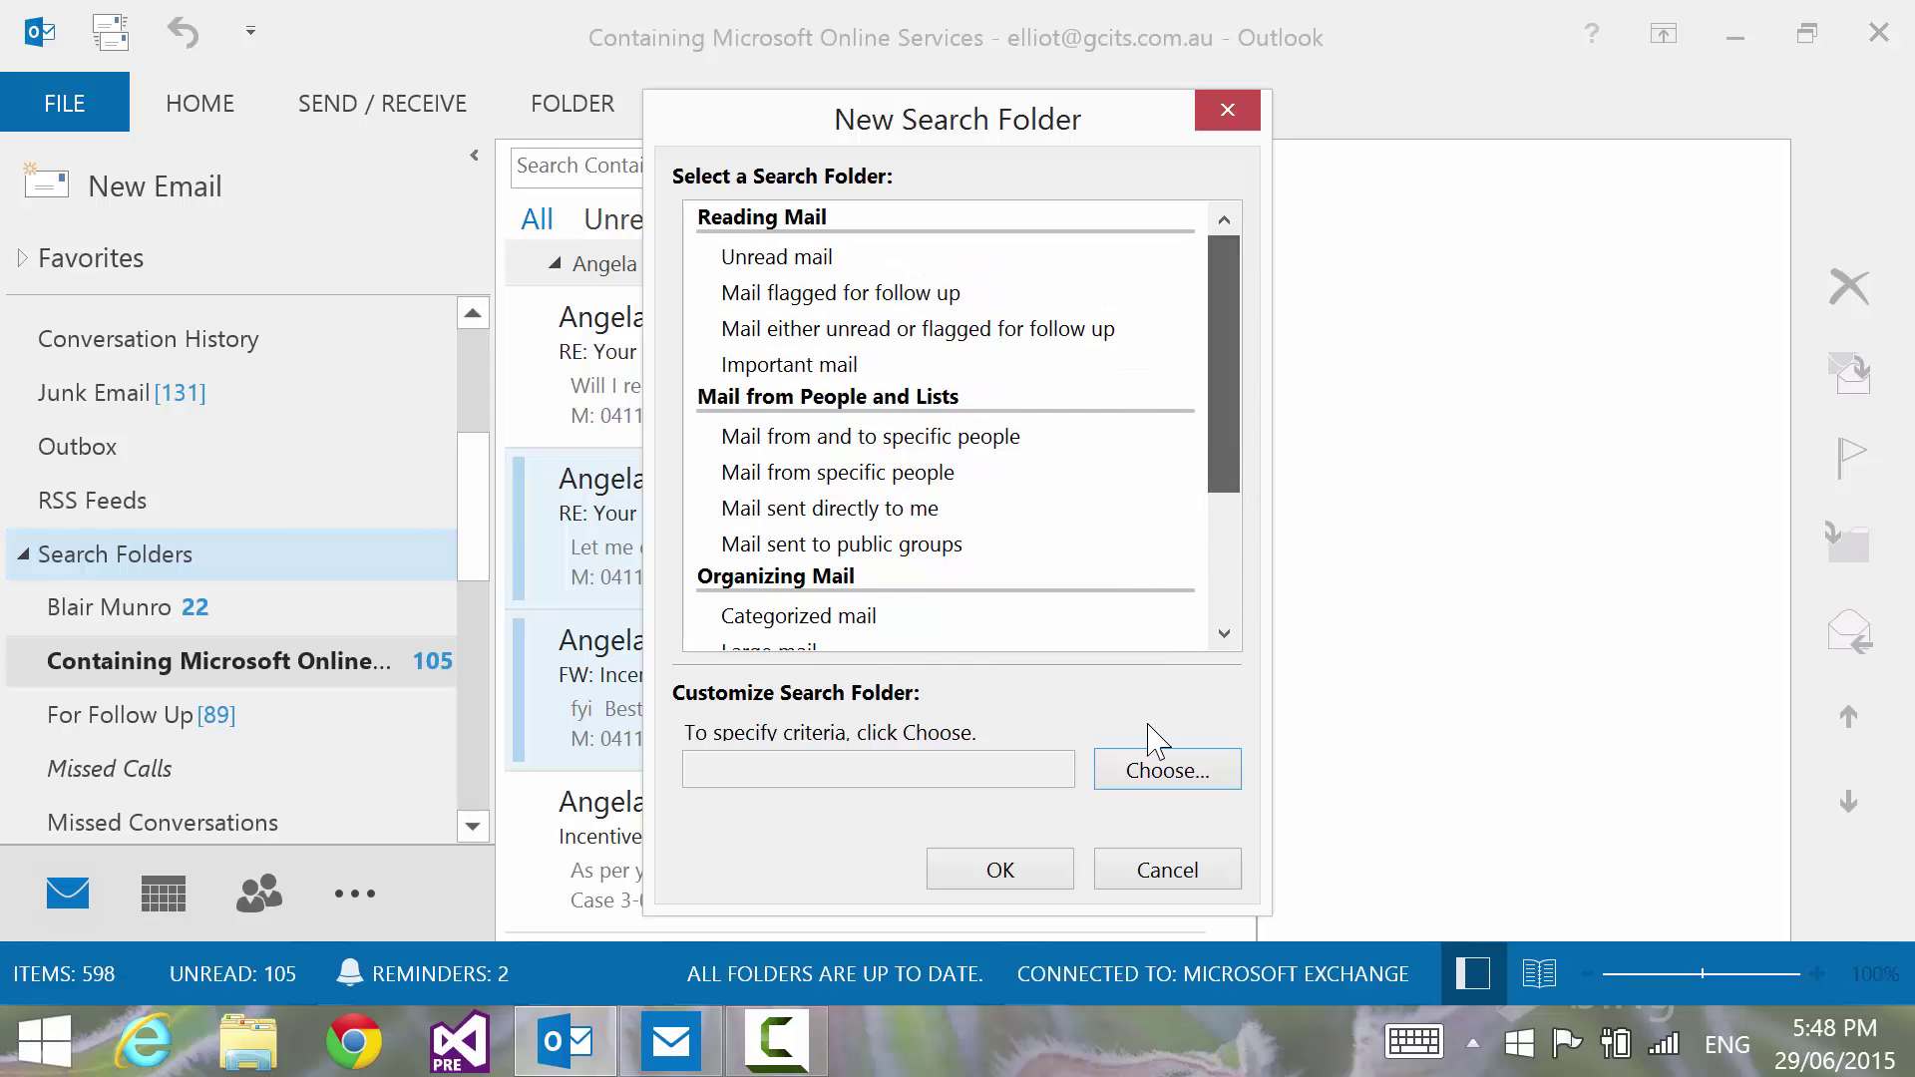
{"action": "left_click", "coordinate": [1001, 872]}
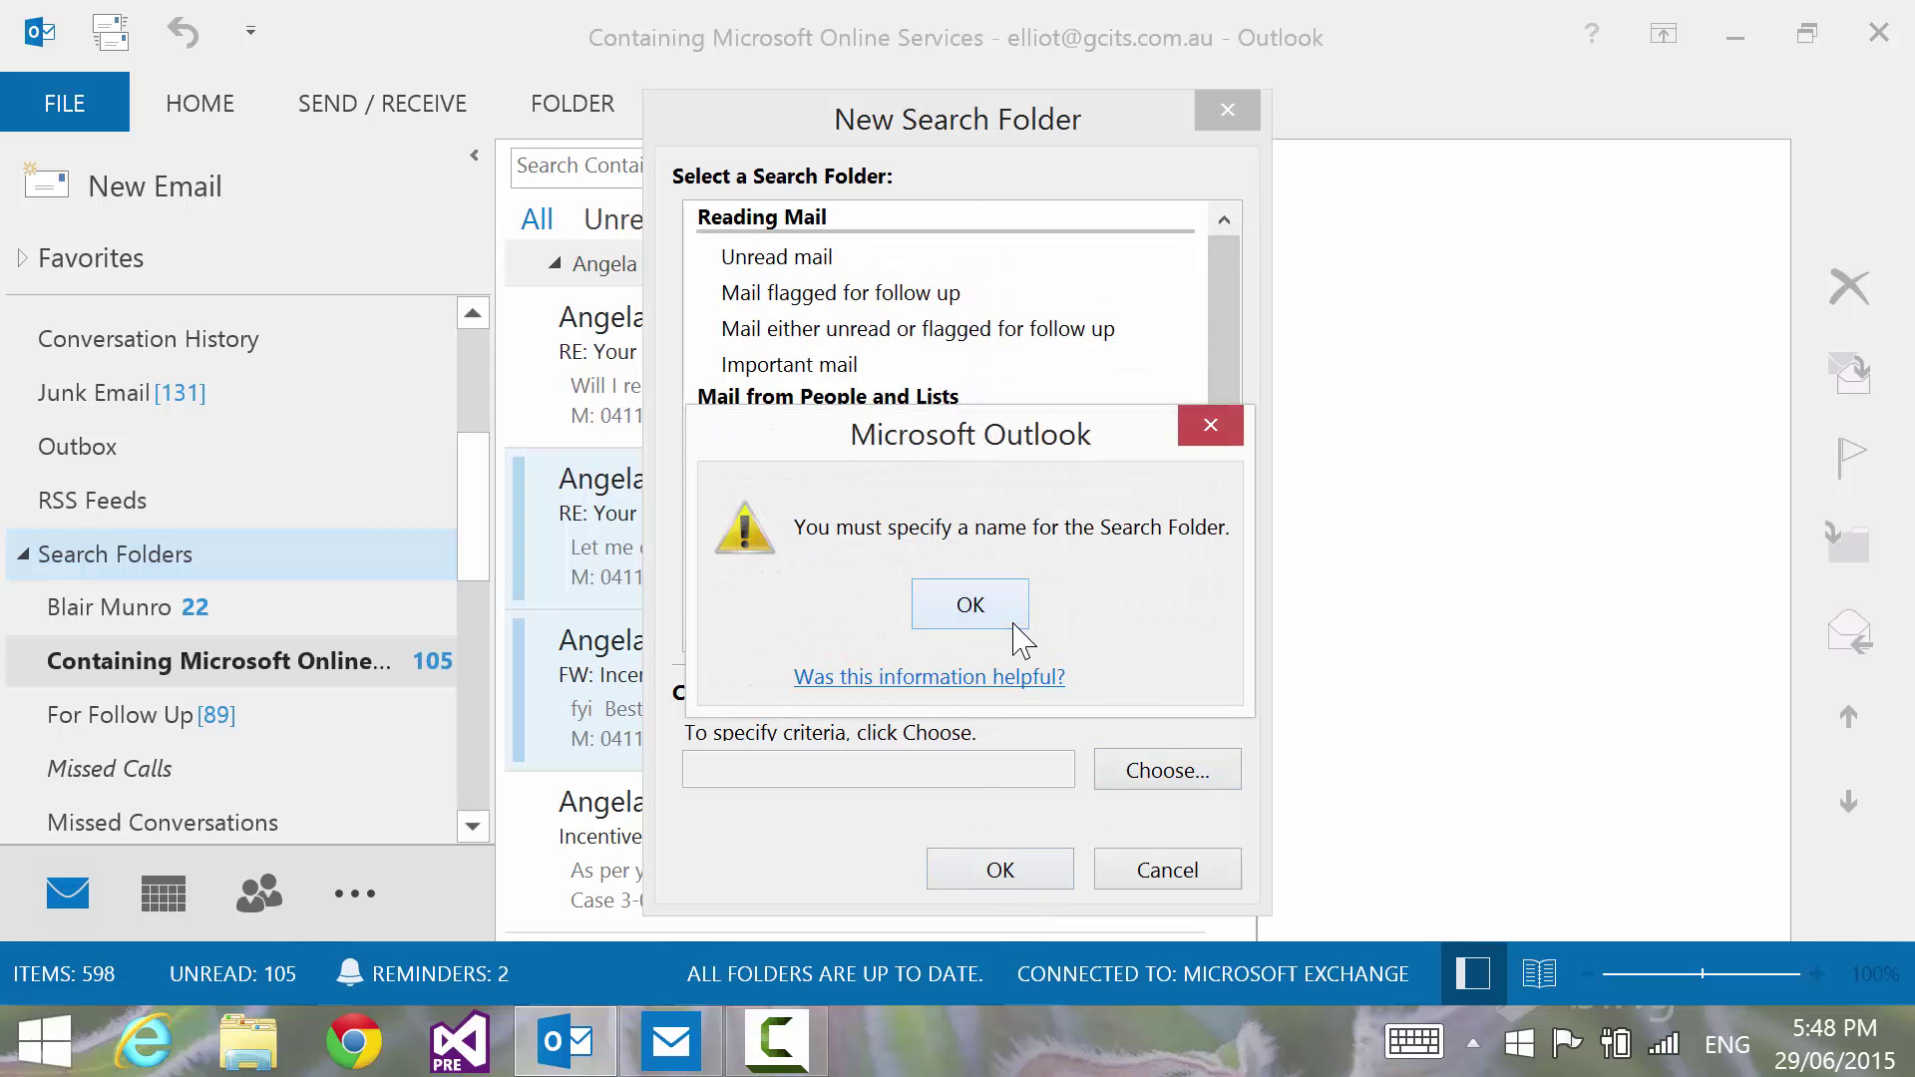
{"action": "left_click", "coordinate": [1014, 624]}
{"action": "left_click", "coordinate": [1221, 644]}
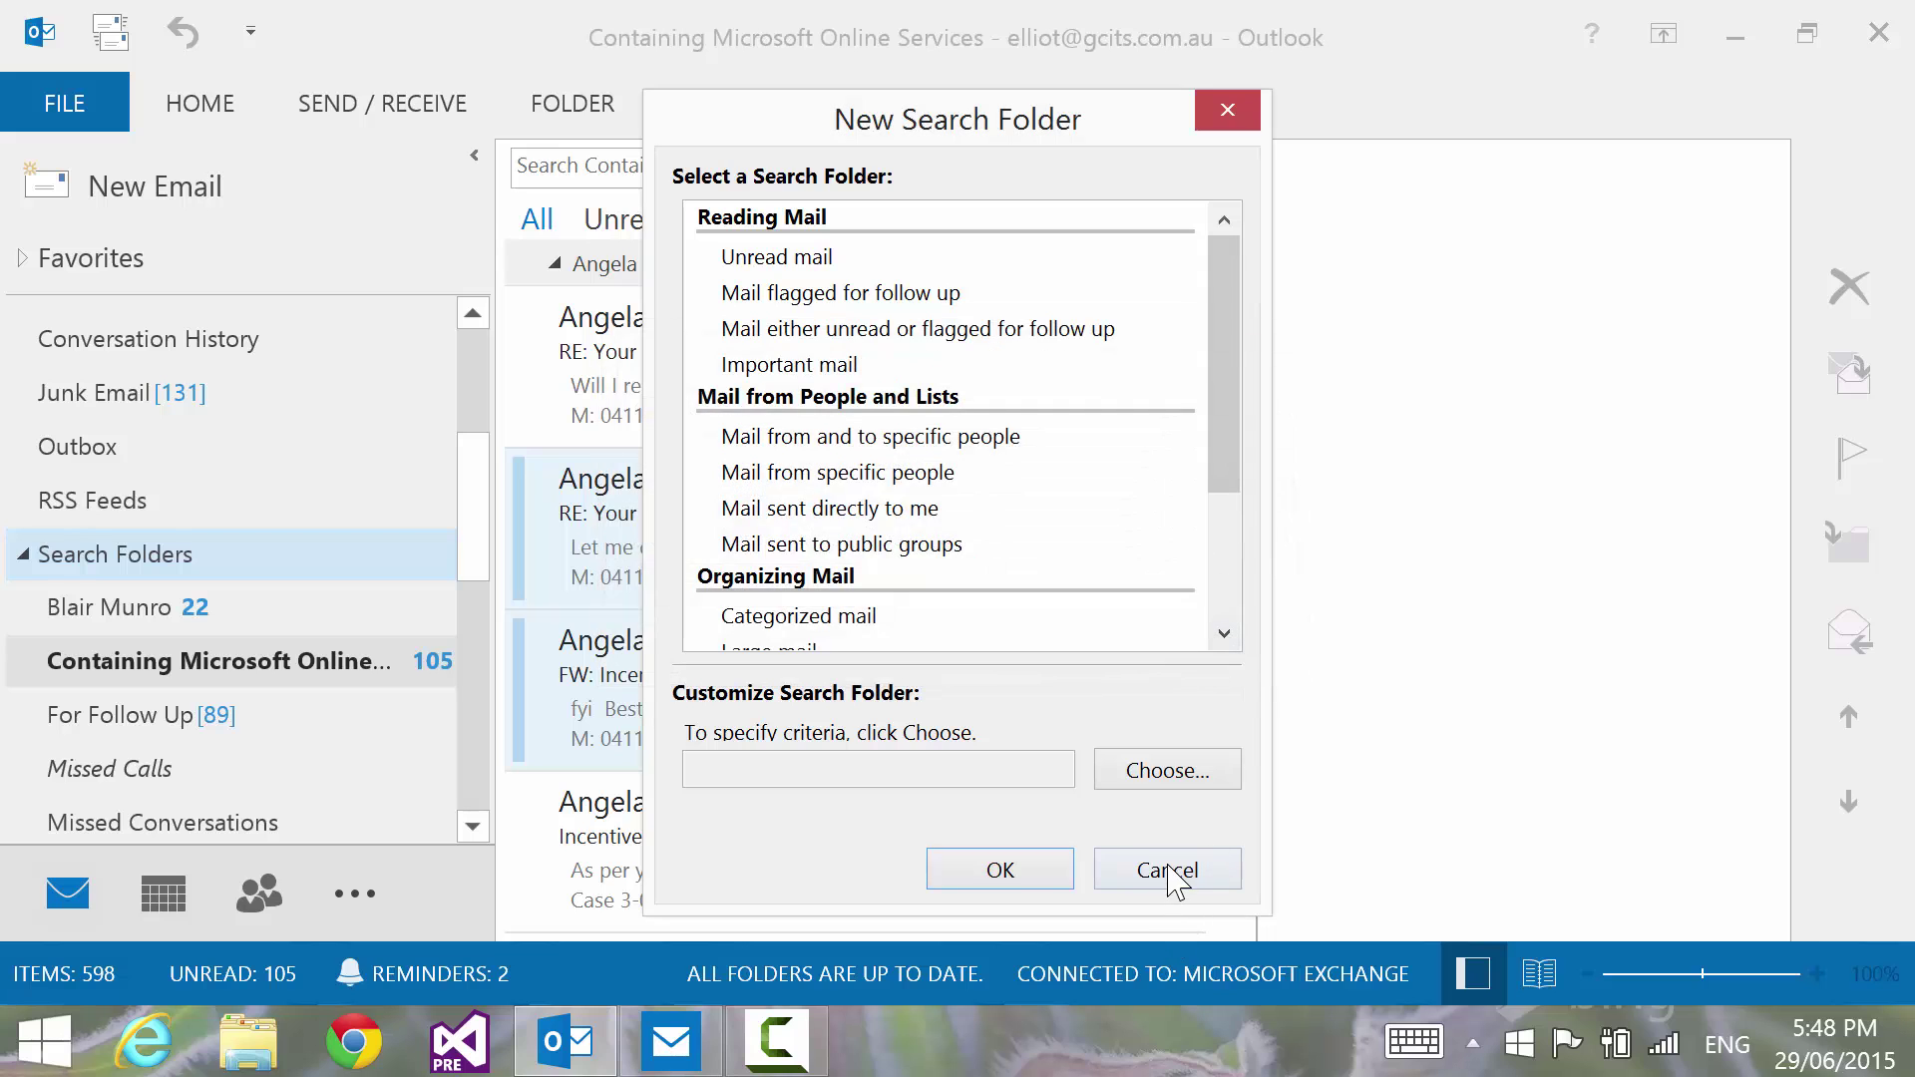